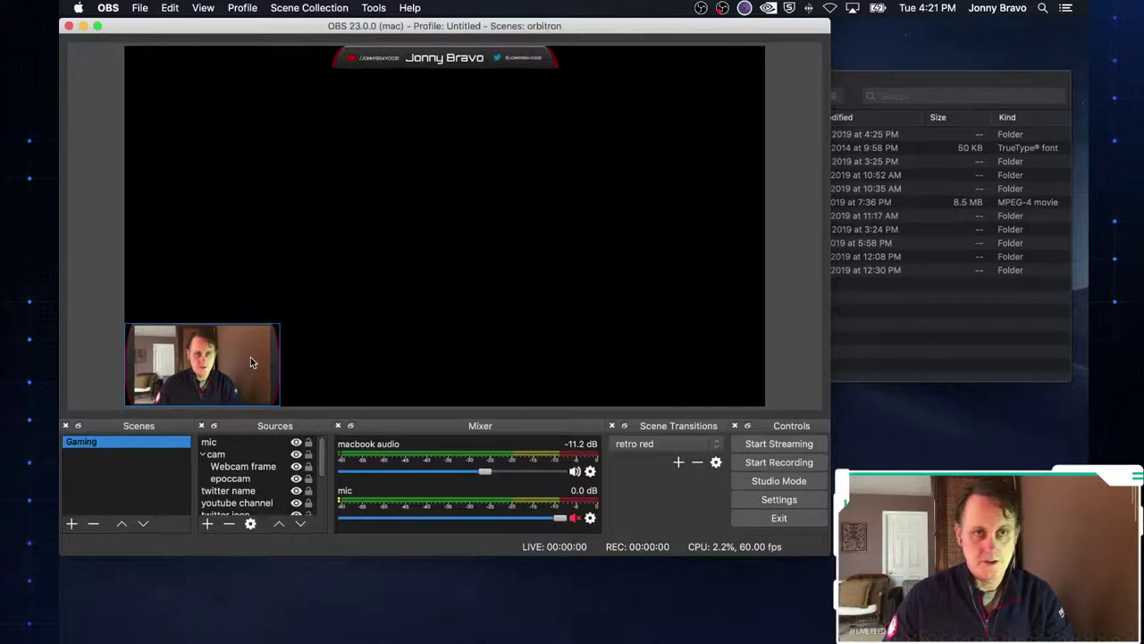
# - Add a new scene named "Starting Soon"
pyautogui.click(419, 289)
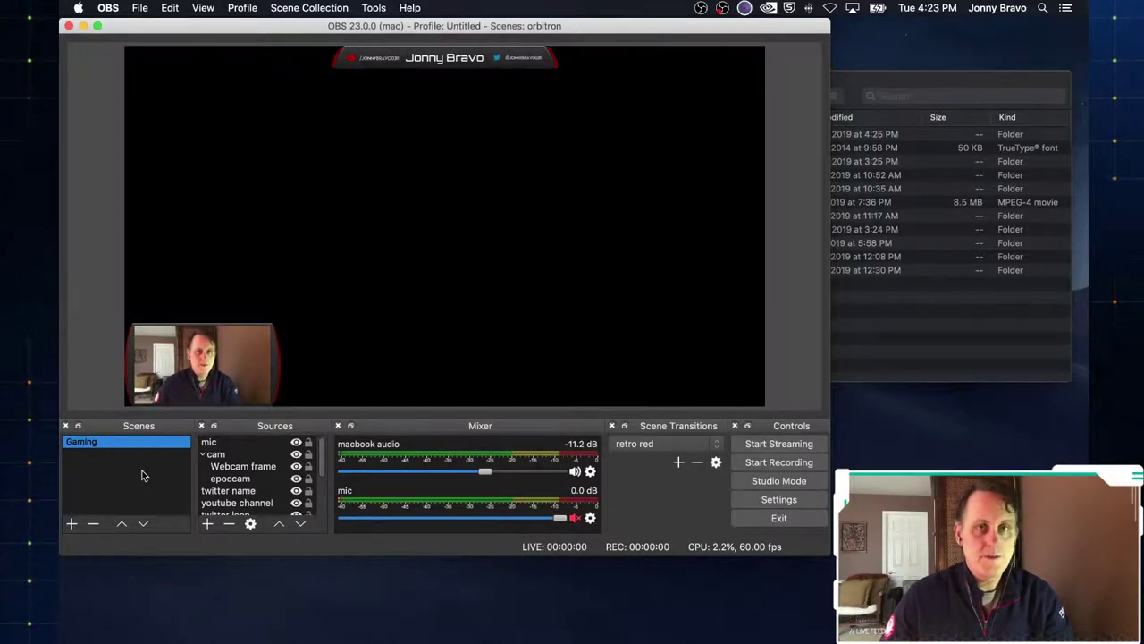
pyautogui.click(72, 523)
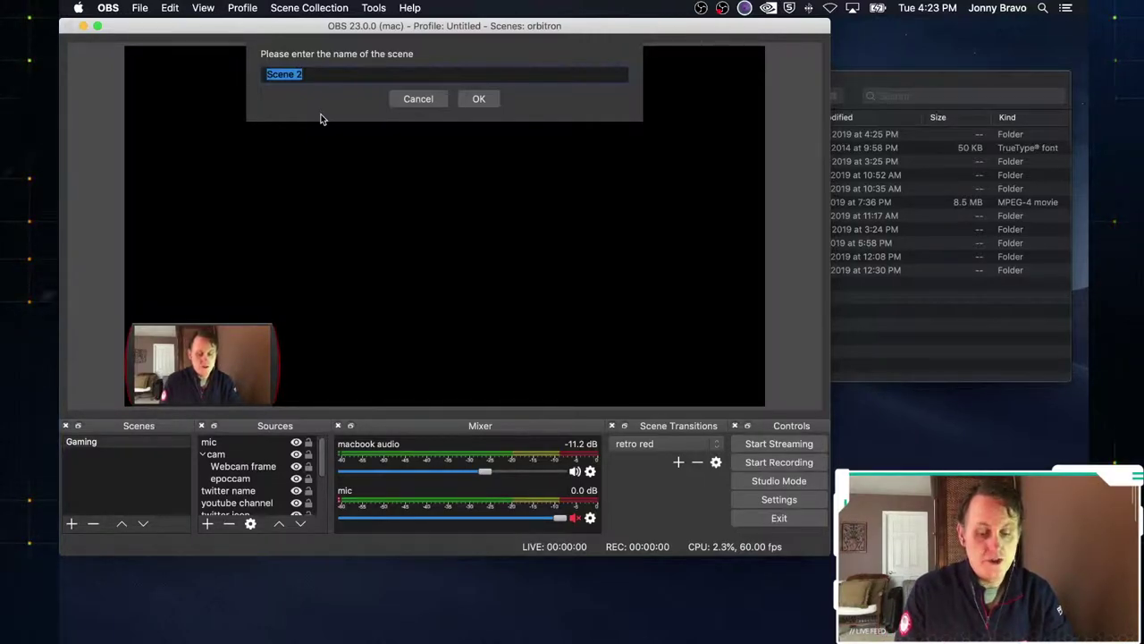
pyautogui.write('Star')
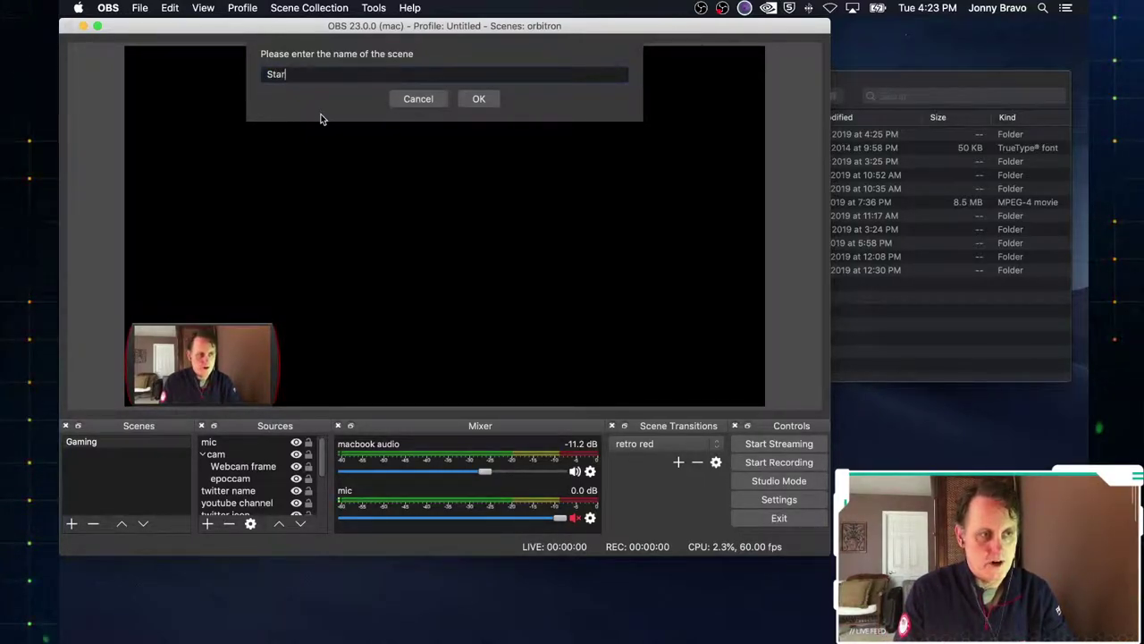
pyautogui.write('ting Soon')
pyautogui.press('Return')
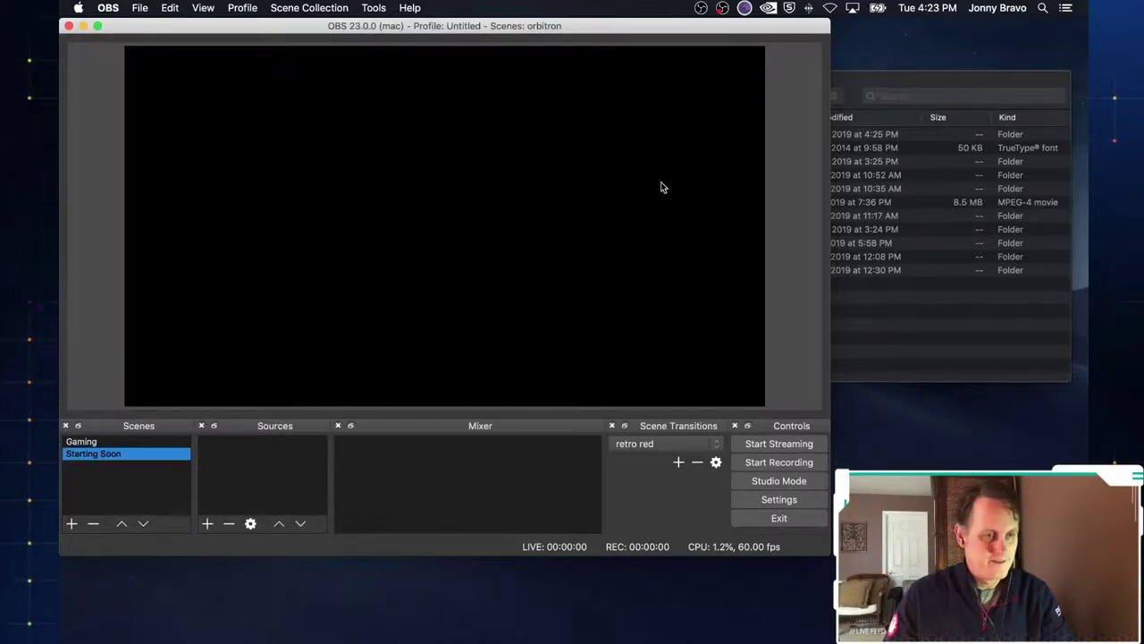
# - Switch to Finder, open the TwitchTemple.com - Orbitron folder and add Stream Start.jpg from Screens as a source in the Starting Soon scene
pyautogui.click(894, 83)
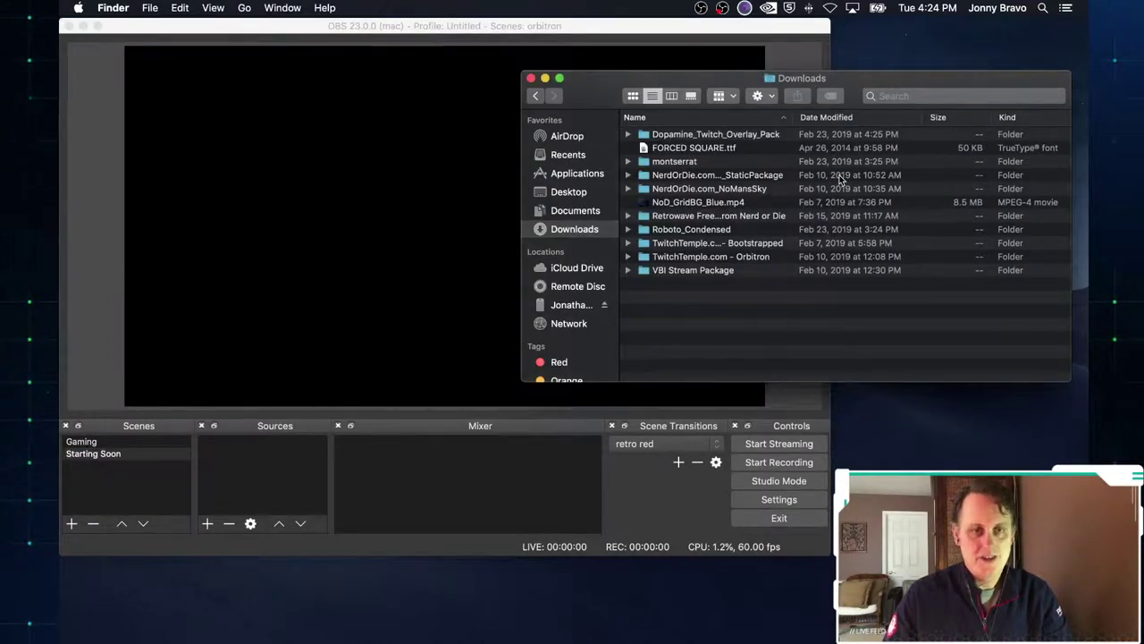
pyautogui.doubleClick(644, 258)
pyautogui.scroll(-2, 646, 242)
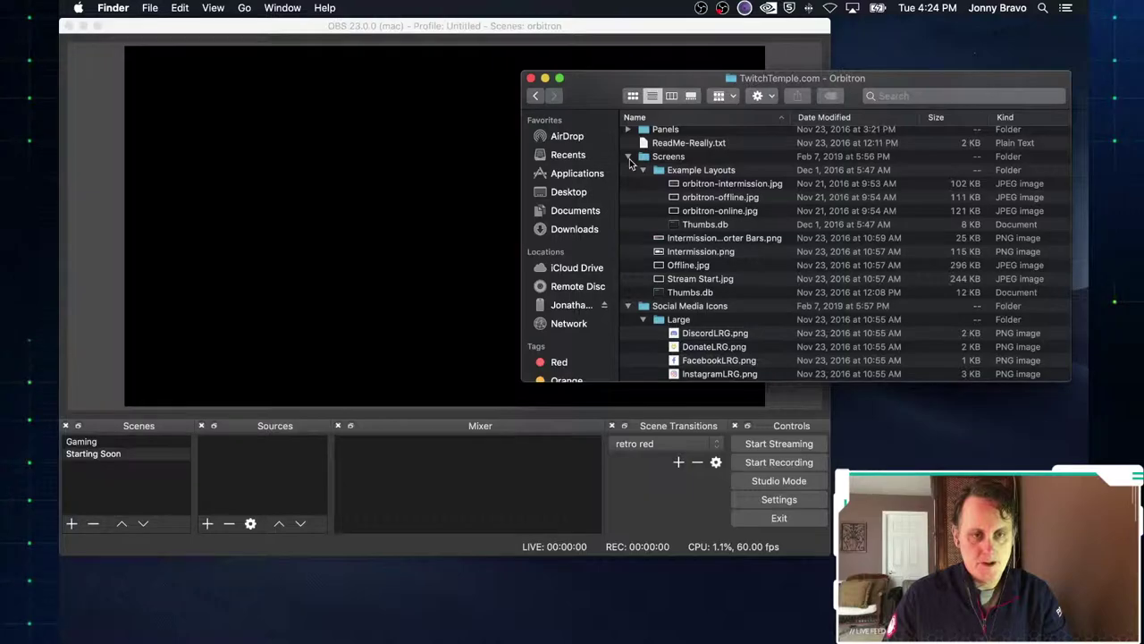
pyautogui.scroll(-5, 664, 278)
pyautogui.scroll(5, 664, 278)
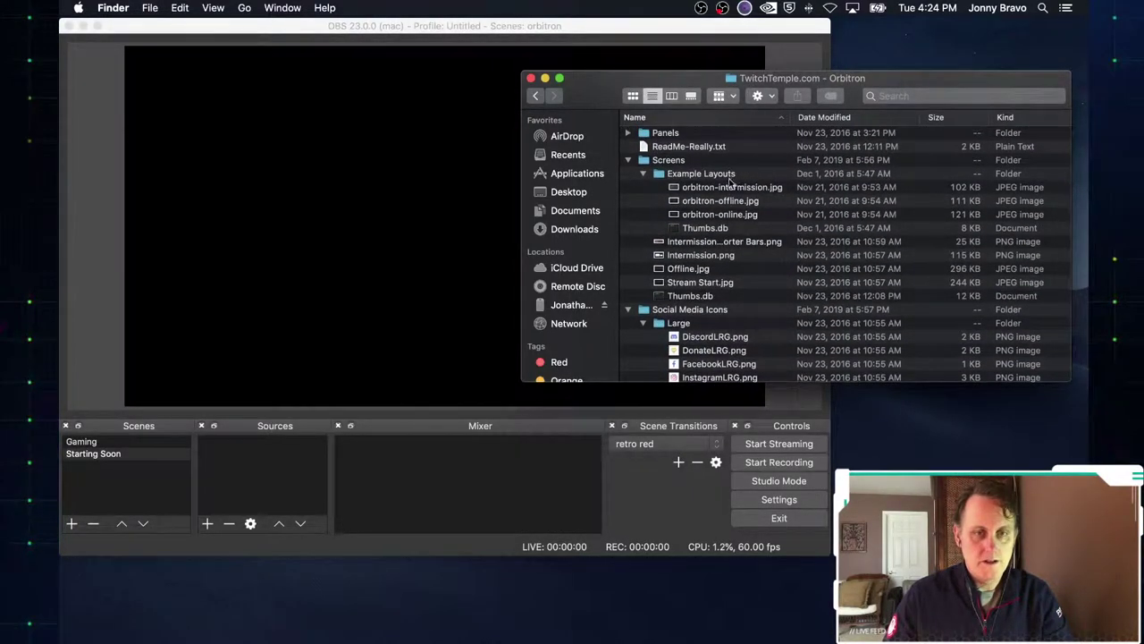
pyautogui.click(690, 217)
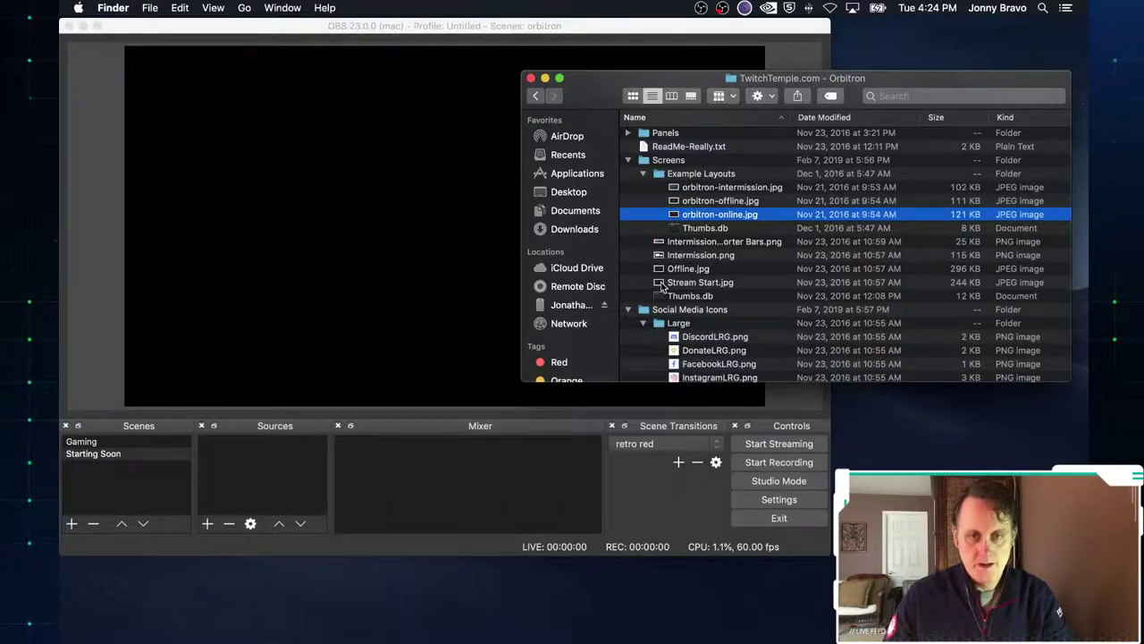
pyautogui.click(662, 285)
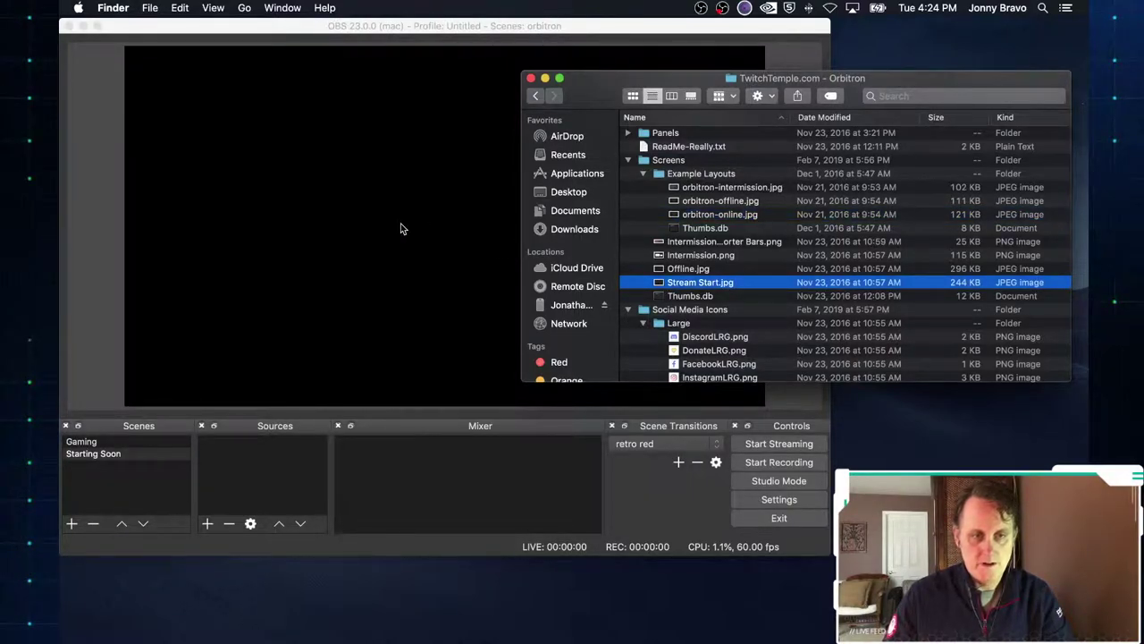
pyautogui.moveTo(657, 285); pyautogui.dragTo(479, 233)
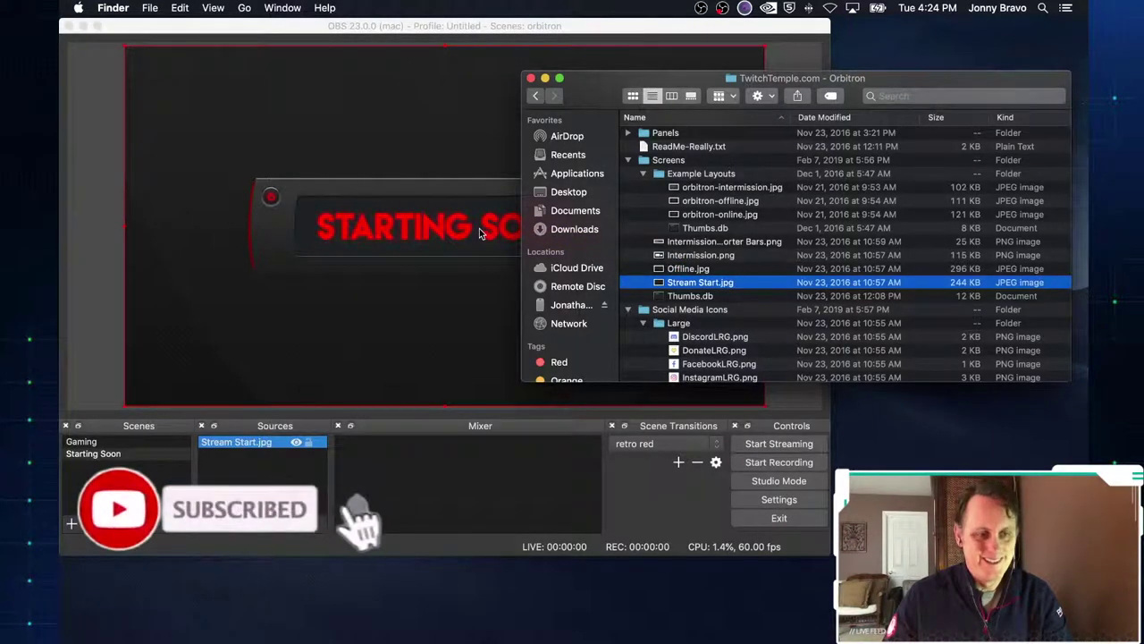
# - Return to OBS and add a new scene named "Ending"
pyautogui.click(425, 29)
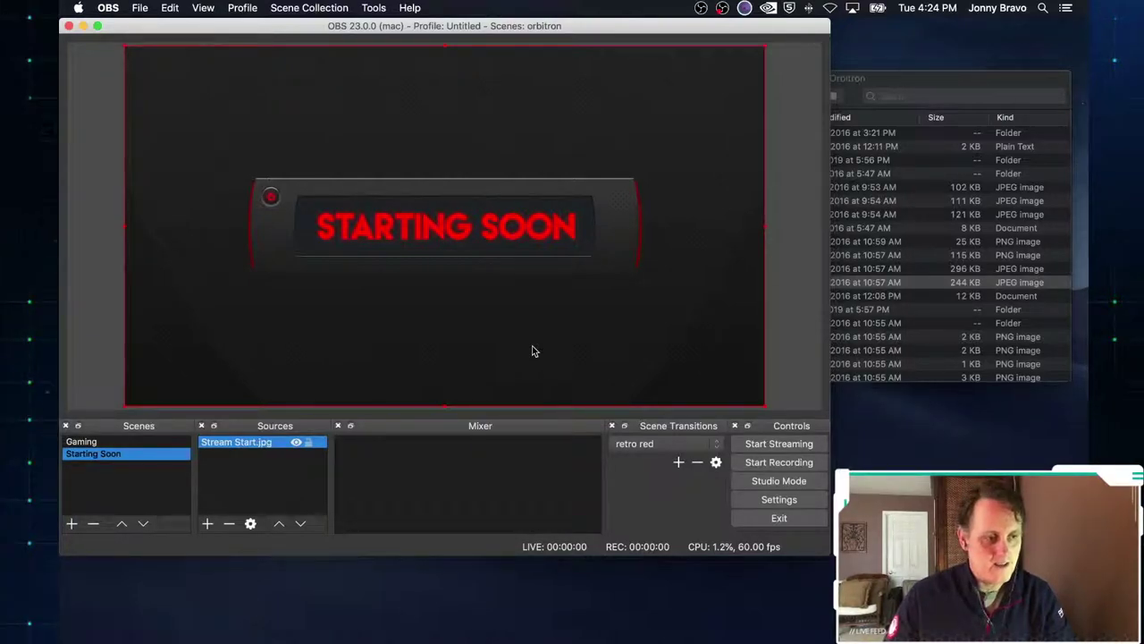
pyautogui.click(70, 525)
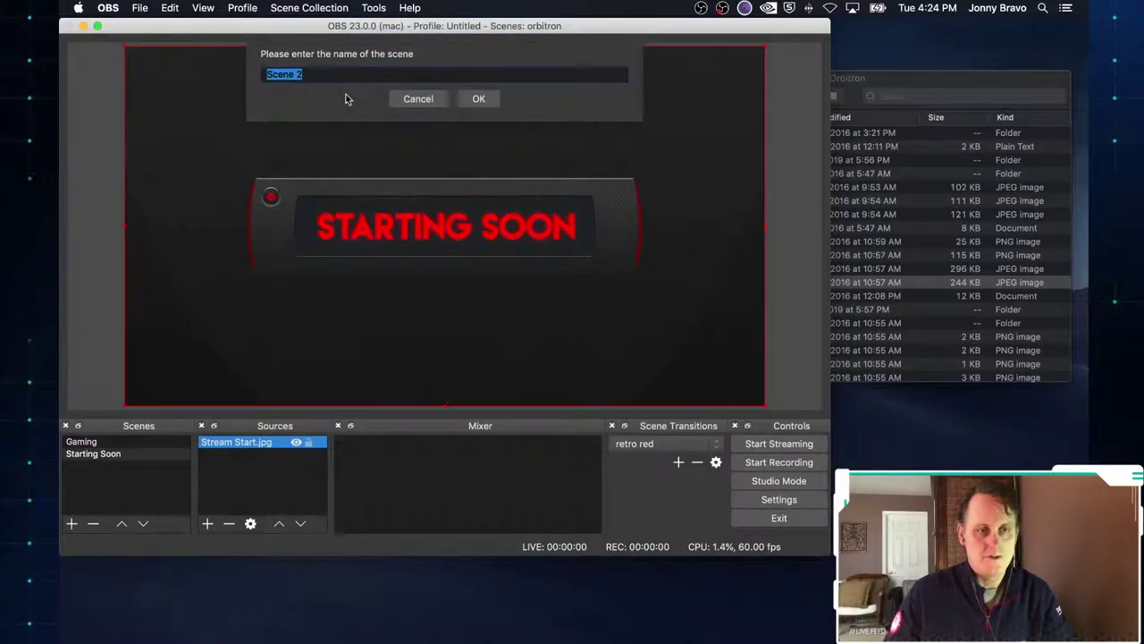
pyautogui.write('ENdi')
pyautogui.press('BackSpace')
pyautogui.write('n')
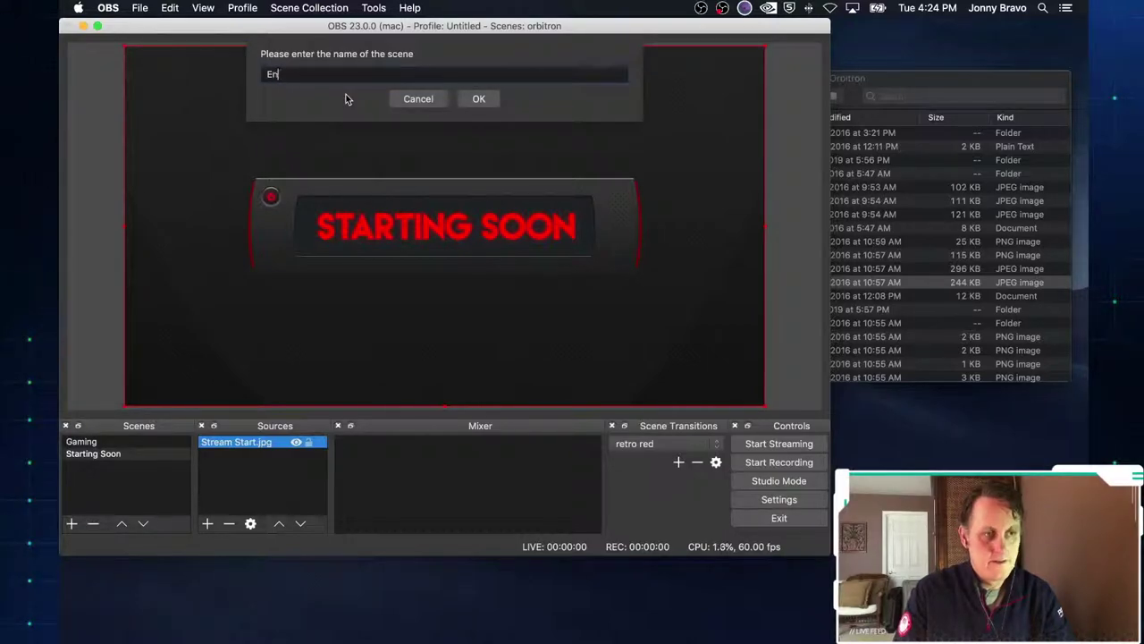
pyautogui.write('ding')
pyautogui.press('Return')
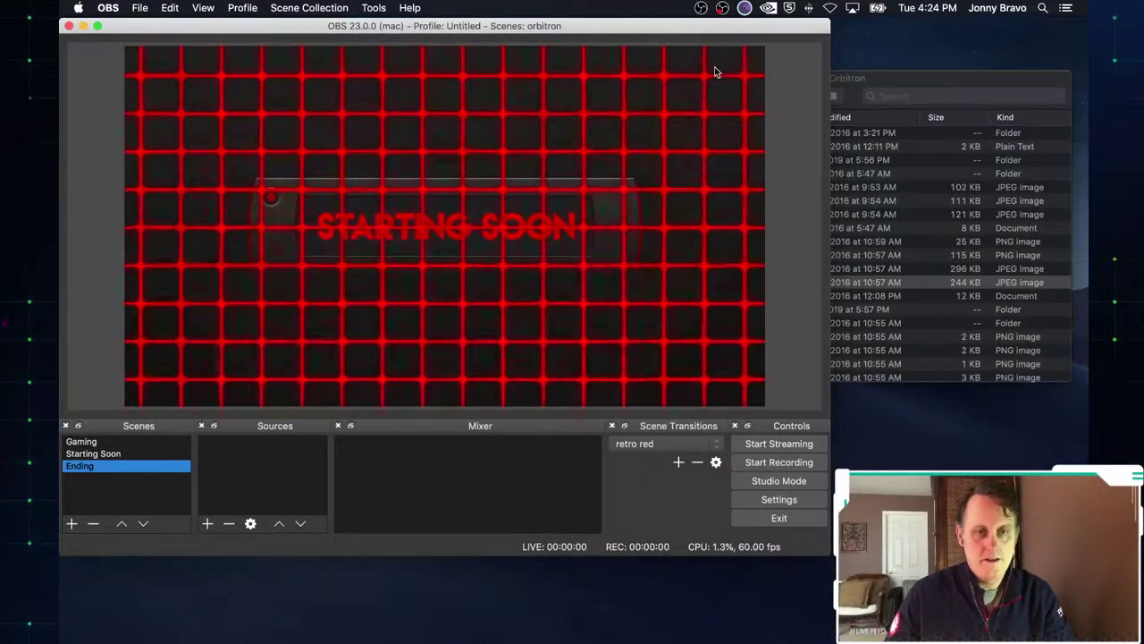
# - Switch to Finder and add Offline.jpg from the Screens folder as a source in the Ending scene
pyautogui.click(889, 78)
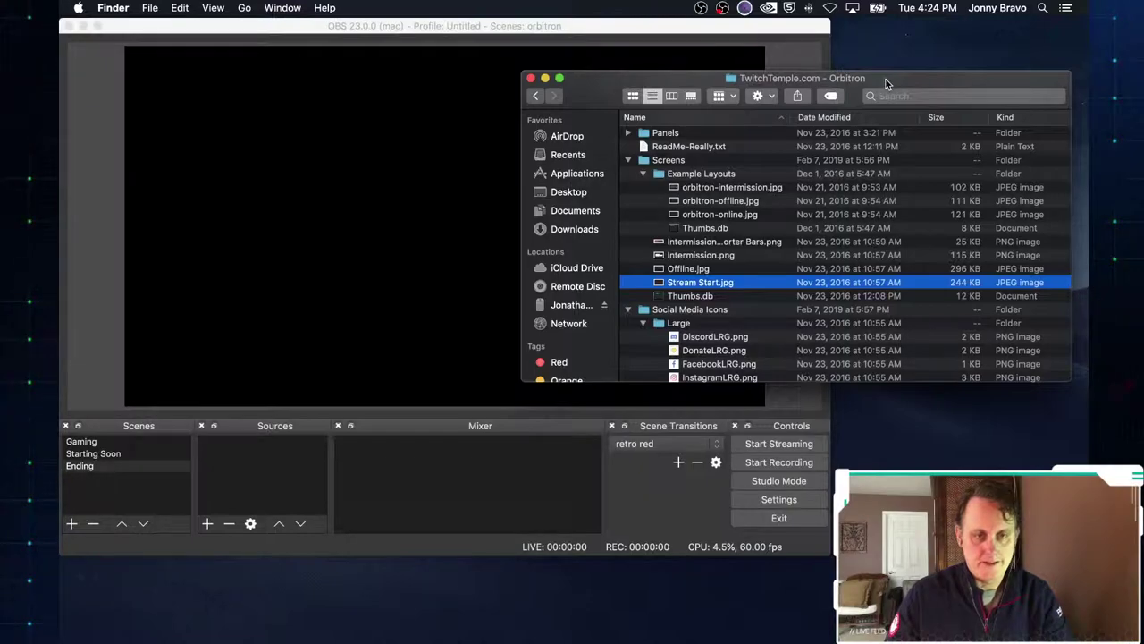
pyautogui.click(667, 270)
pyautogui.moveTo(667, 270); pyautogui.dragTo(390, 229)
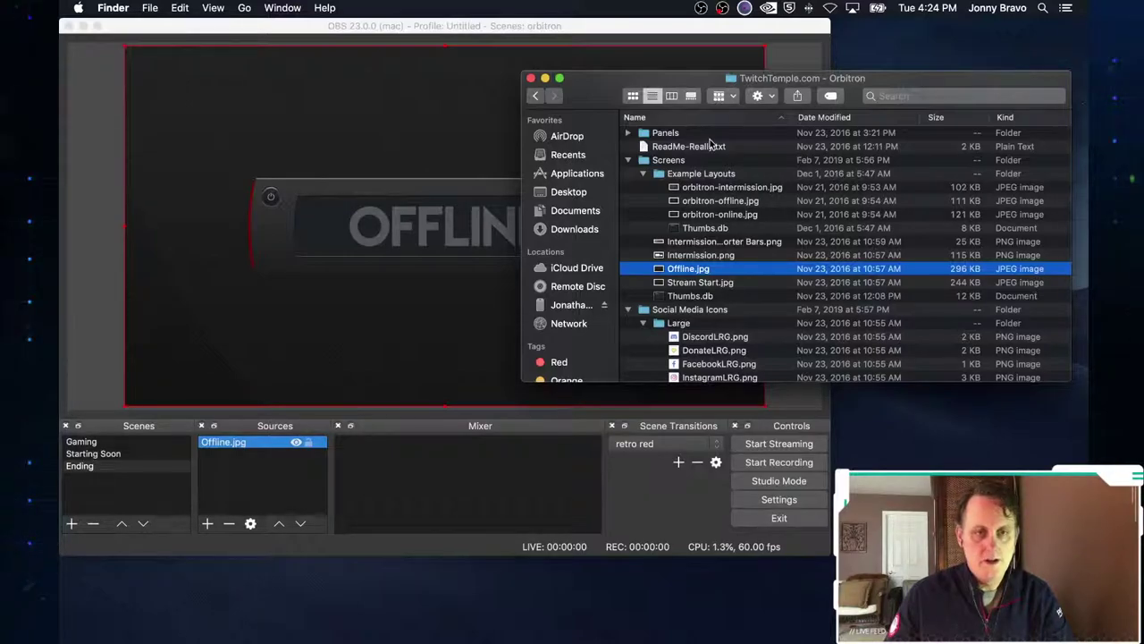
# - Go back to OBS and create another scene named "Intermission"
pyautogui.click(559, 25)
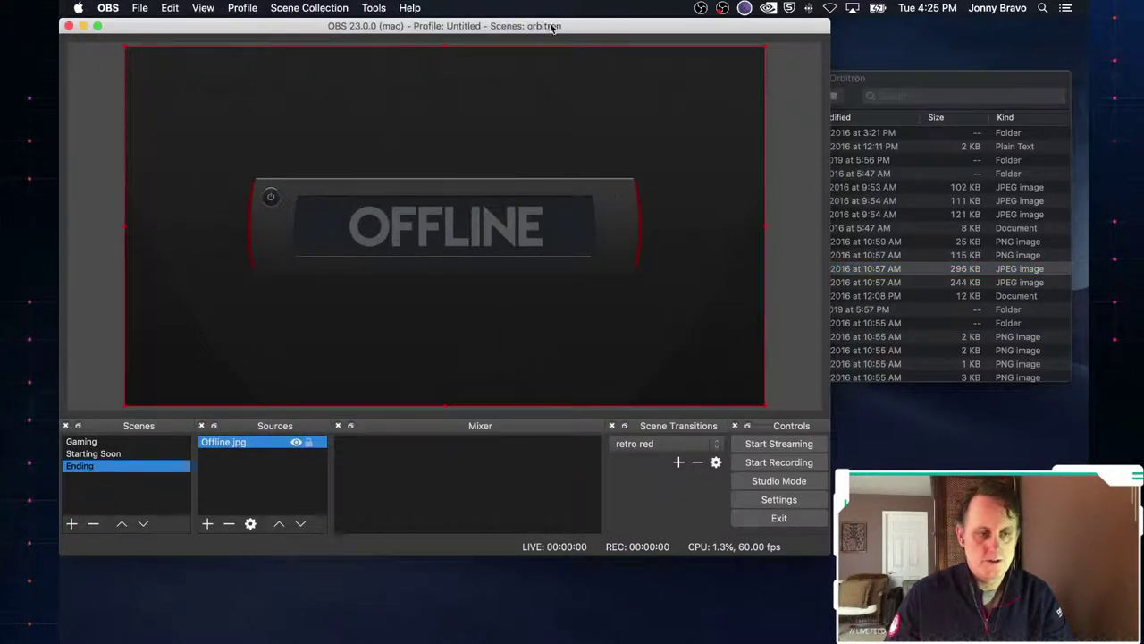
pyautogui.click(72, 524)
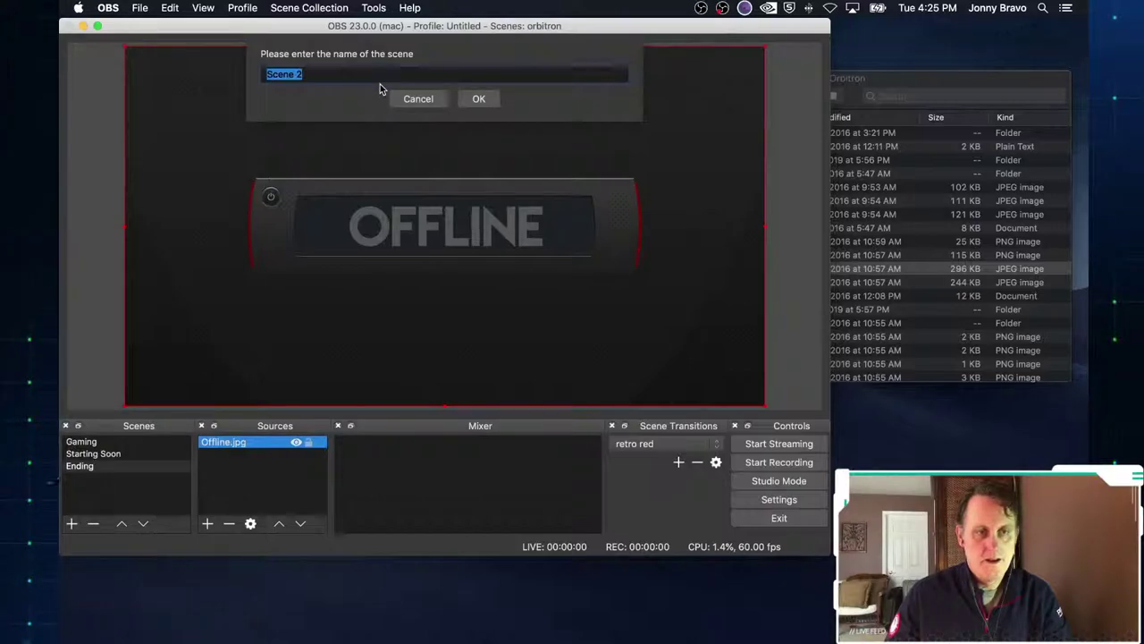
pyautogui.press('BackSpace')
pyautogui.write('Intermission')
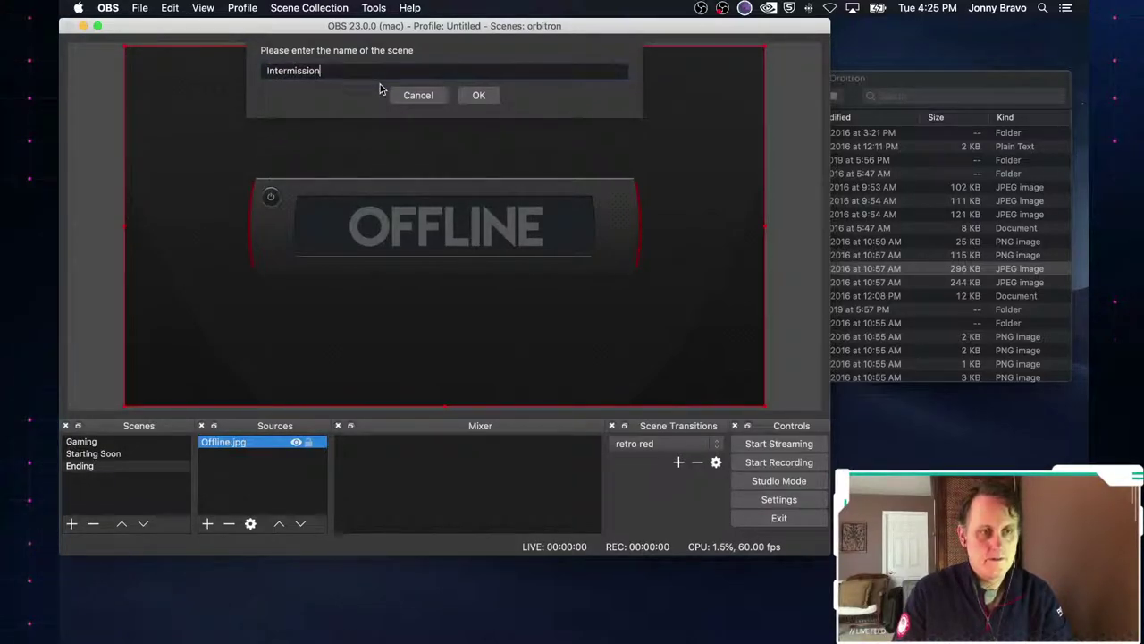
pyautogui.press('Return')
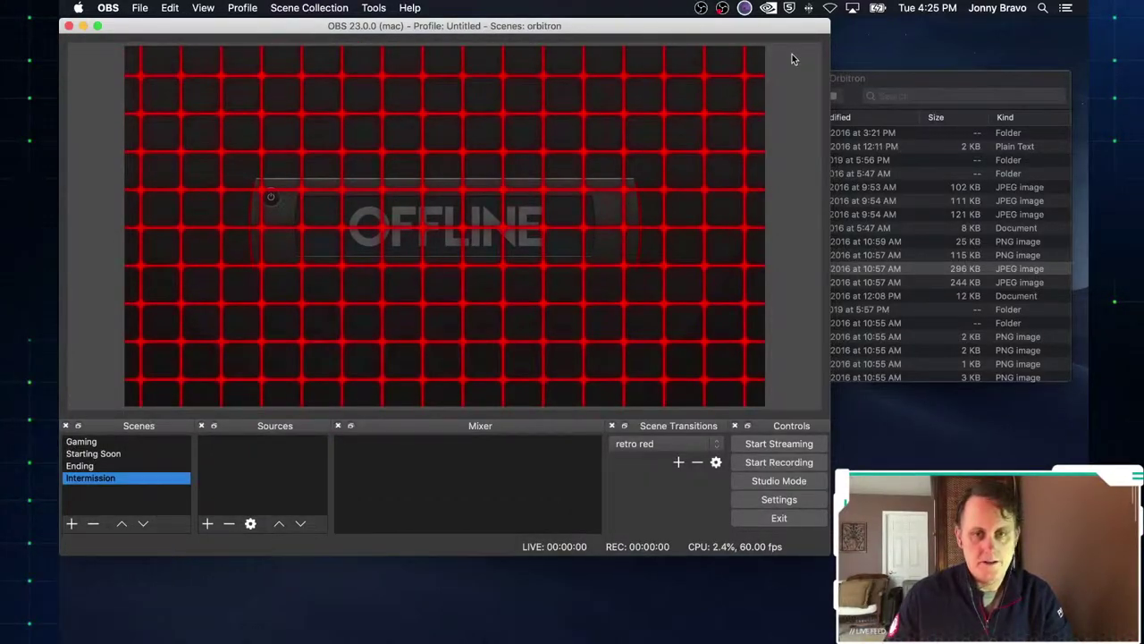
# - Switch to Finder and add Intermission.png from the Screens folder as a source in the Intermission scene
pyautogui.click(876, 80)
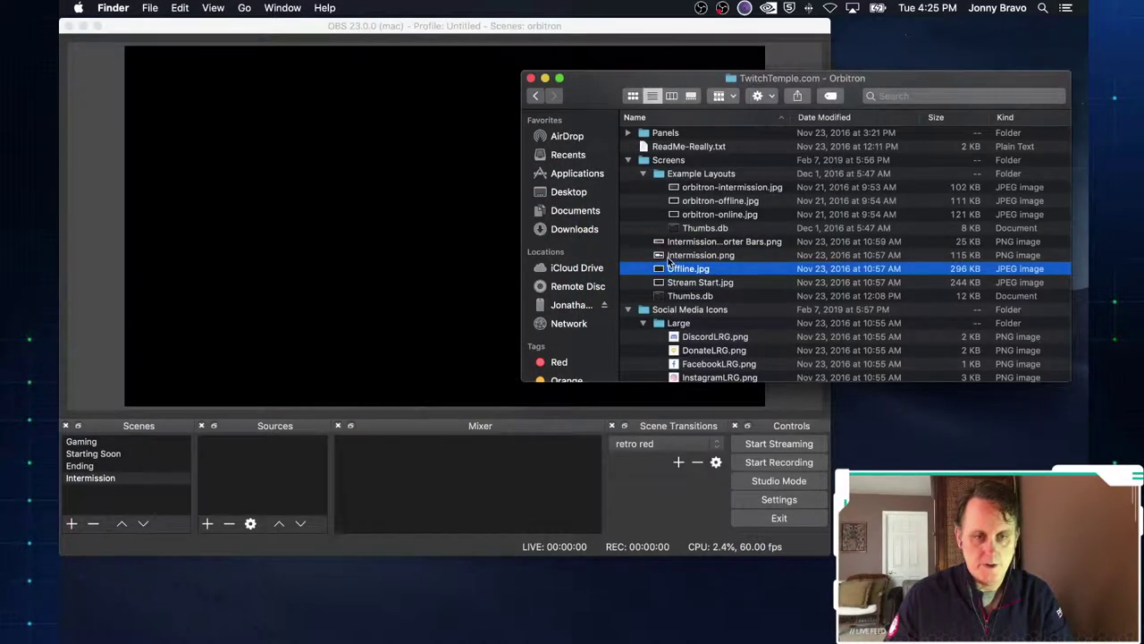
pyautogui.click(668, 256)
pyautogui.moveTo(660, 256); pyautogui.dragTo(423, 222)
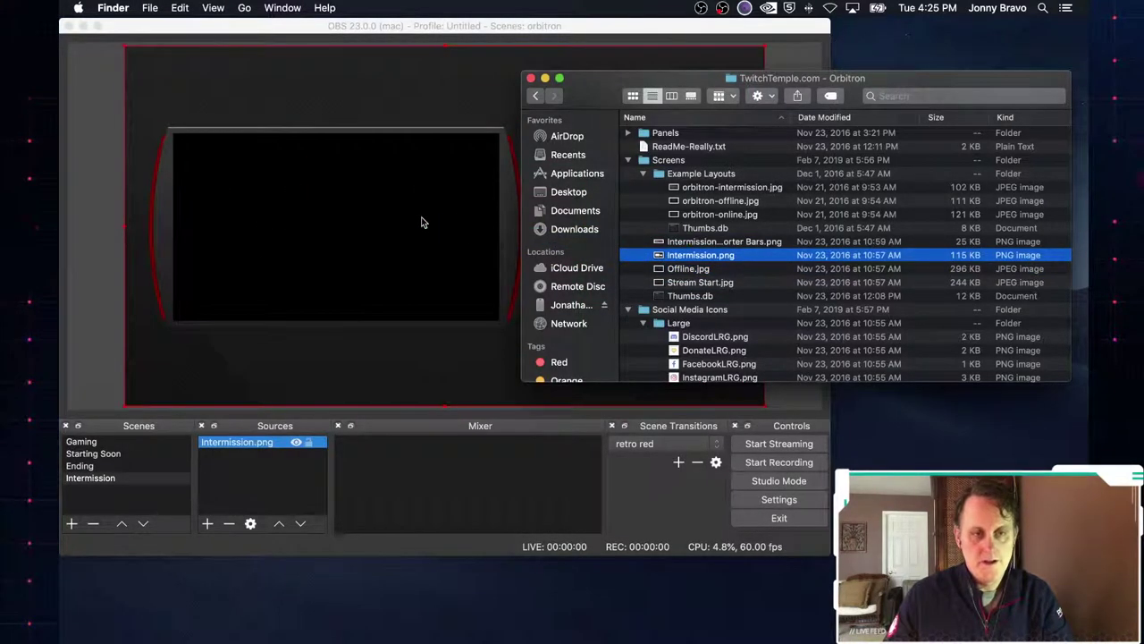
# - Return to OBS, view the Starting Soon scene and add a new scene named "Socials"
pyautogui.click(614, 33)
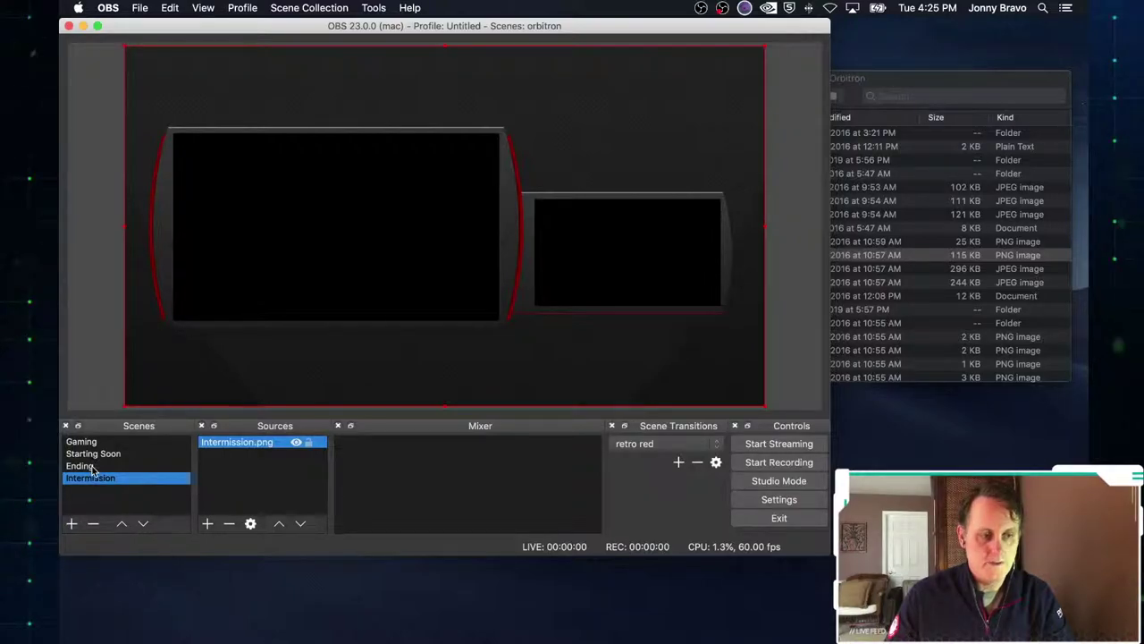
pyautogui.click(98, 456)
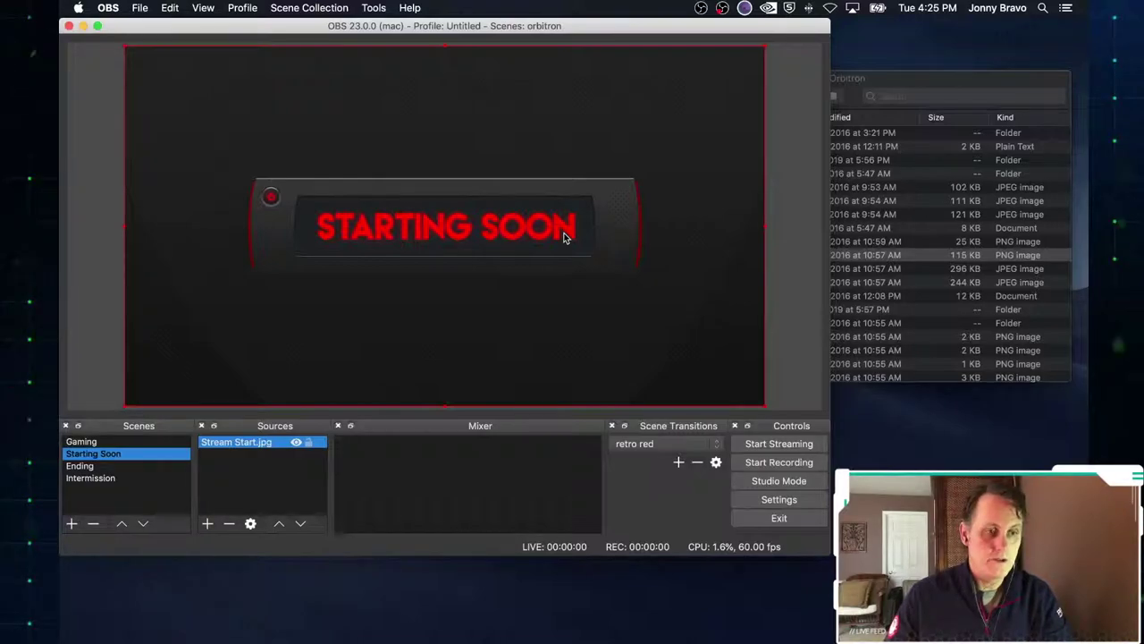
pyautogui.click(72, 526)
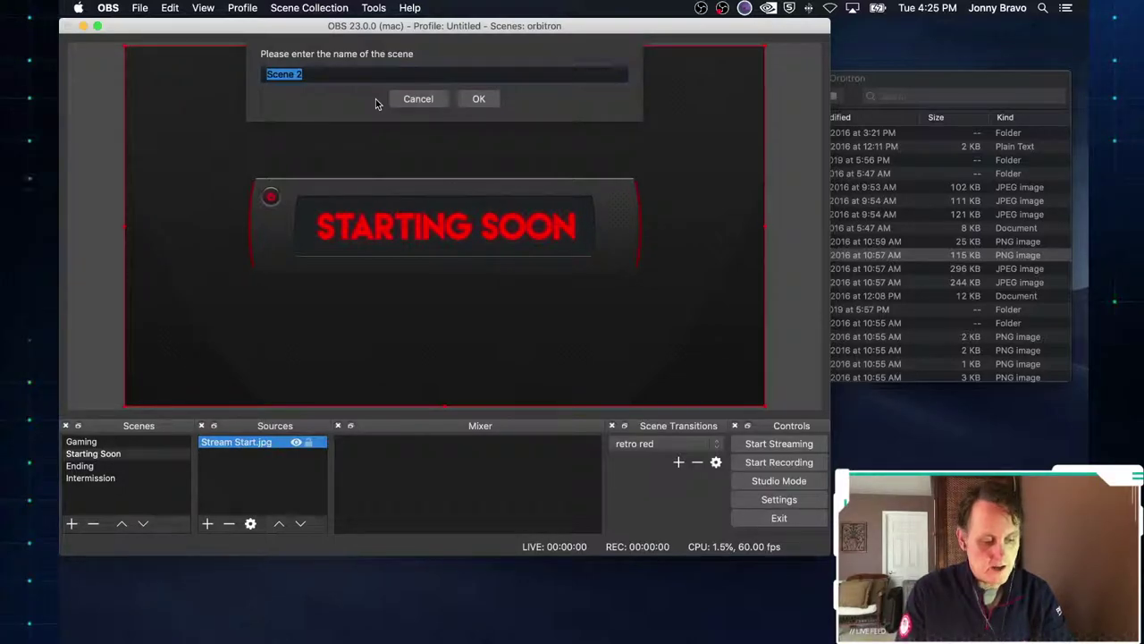
pyautogui.write('Socials')
pyautogui.press('Return')
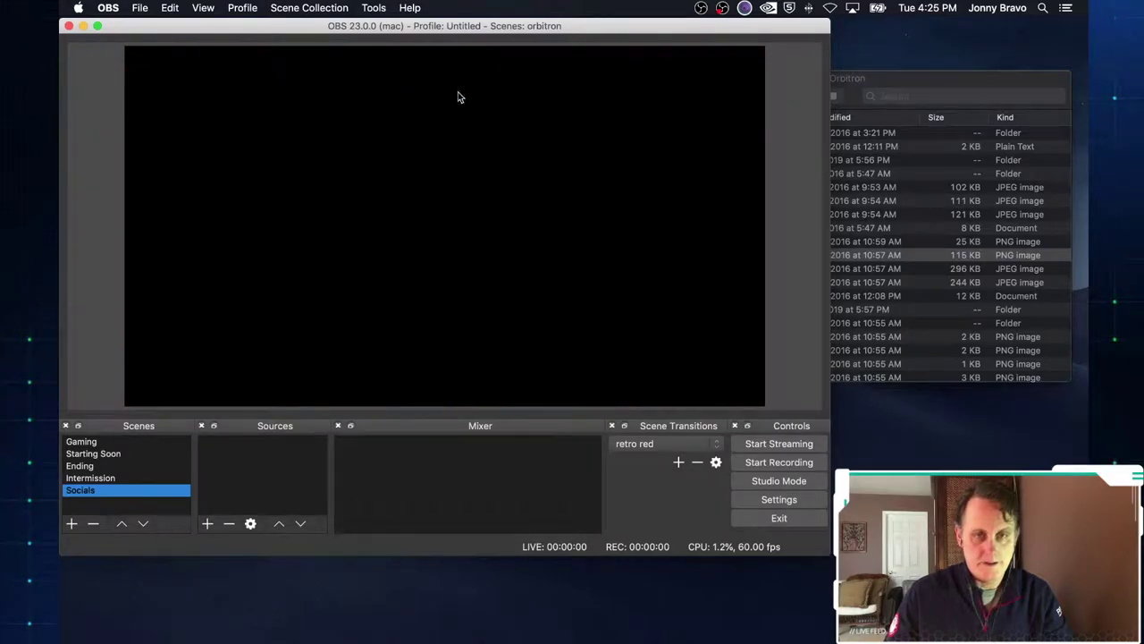
# - Add InstagramLRG.png from Finder's Large social media icons to the Socials scene and move it to the lower-left area of the canvas
pyautogui.click(859, 77)
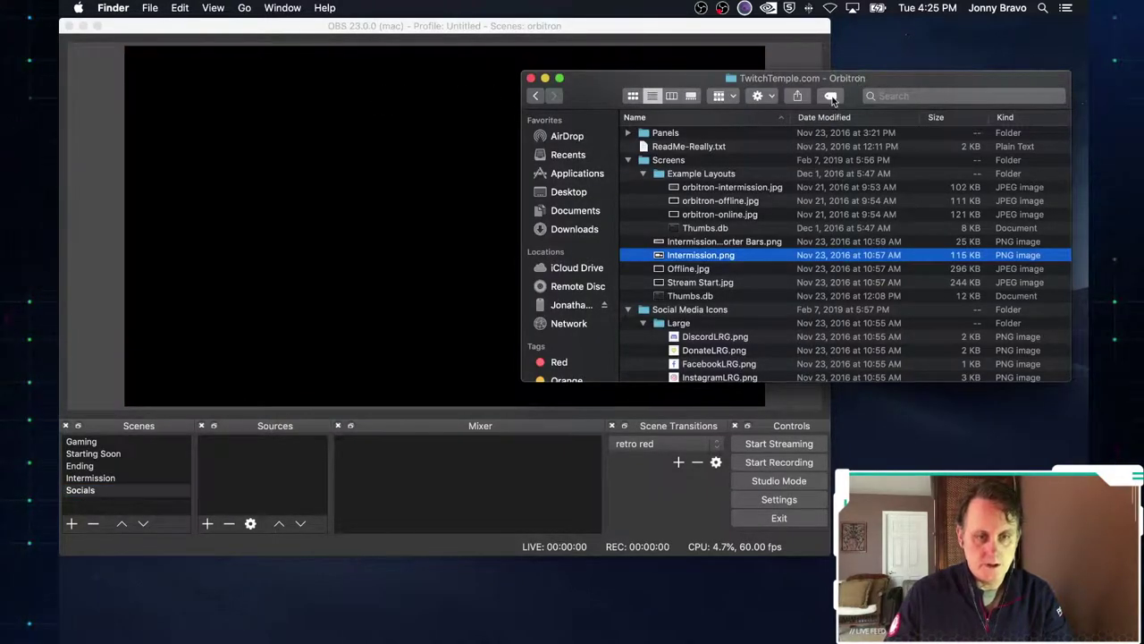
pyautogui.scroll(-5, 738, 282)
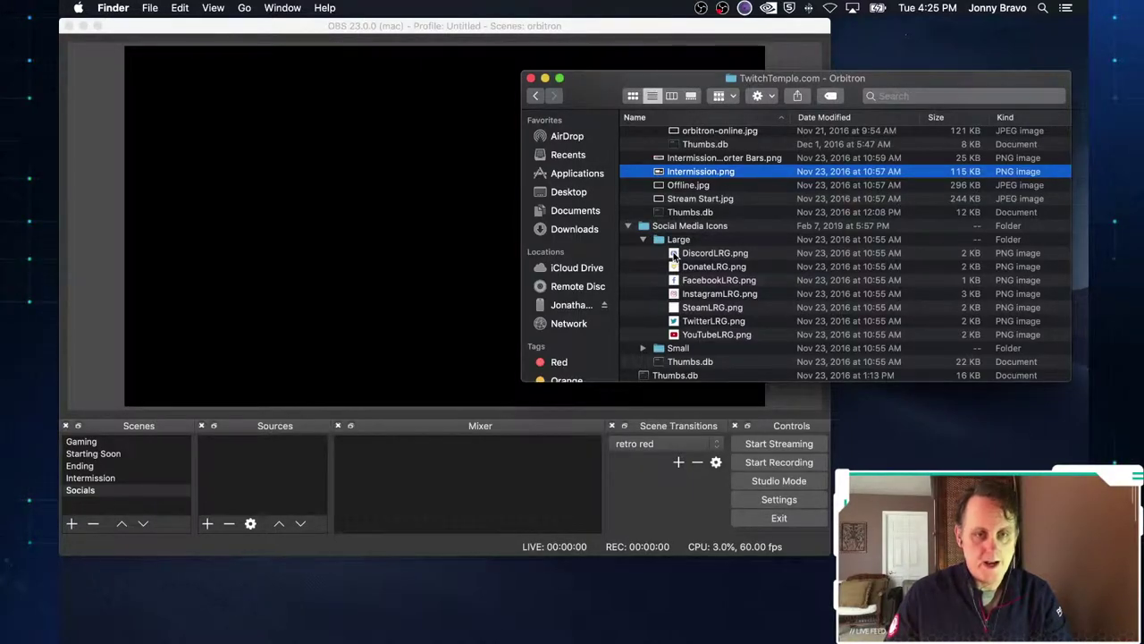
pyautogui.moveTo(677, 291); pyautogui.dragTo(445, 244)
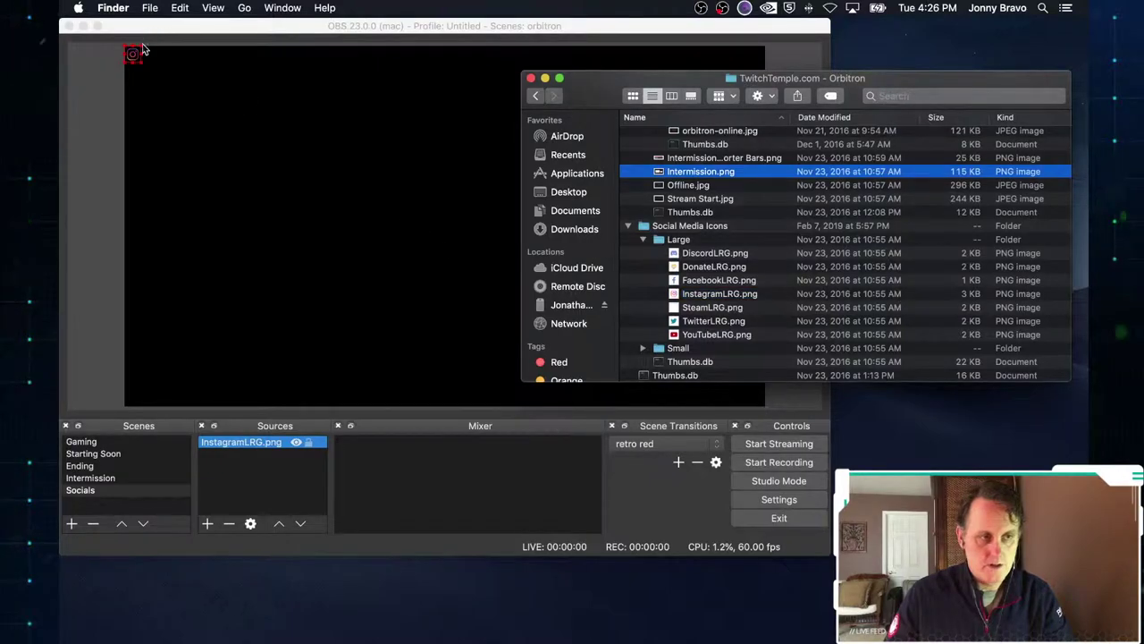
pyautogui.moveTo(134, 55); pyautogui.dragTo(166, 259)
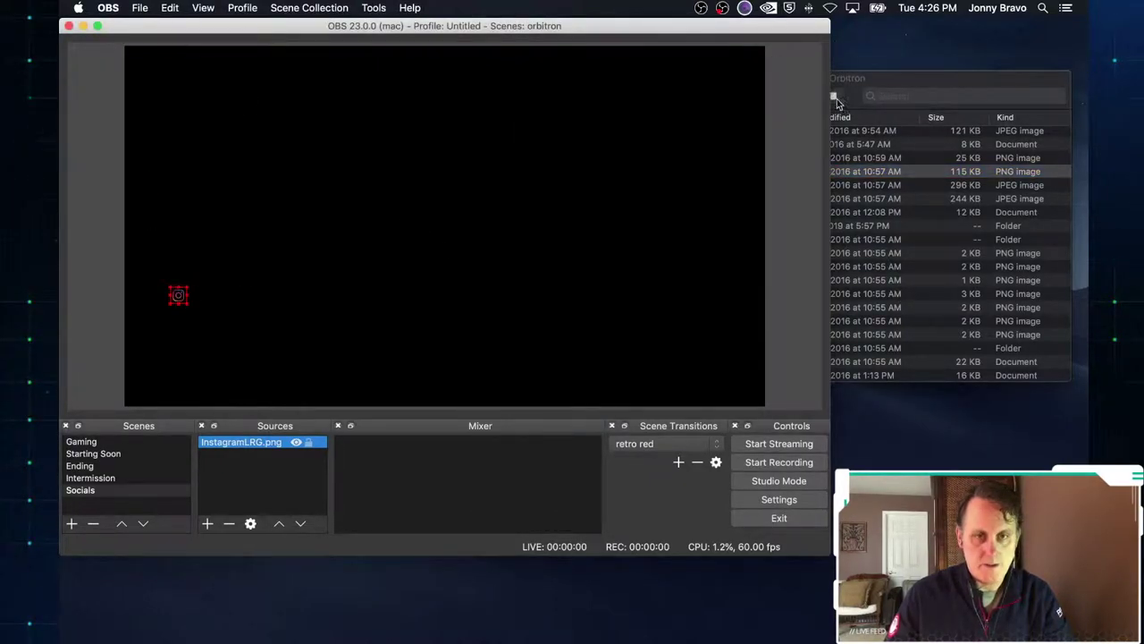
# - Add TwitterLRG.png from Finder to the Socials scene and place it above the Instagram icon
pyautogui.click(888, 83)
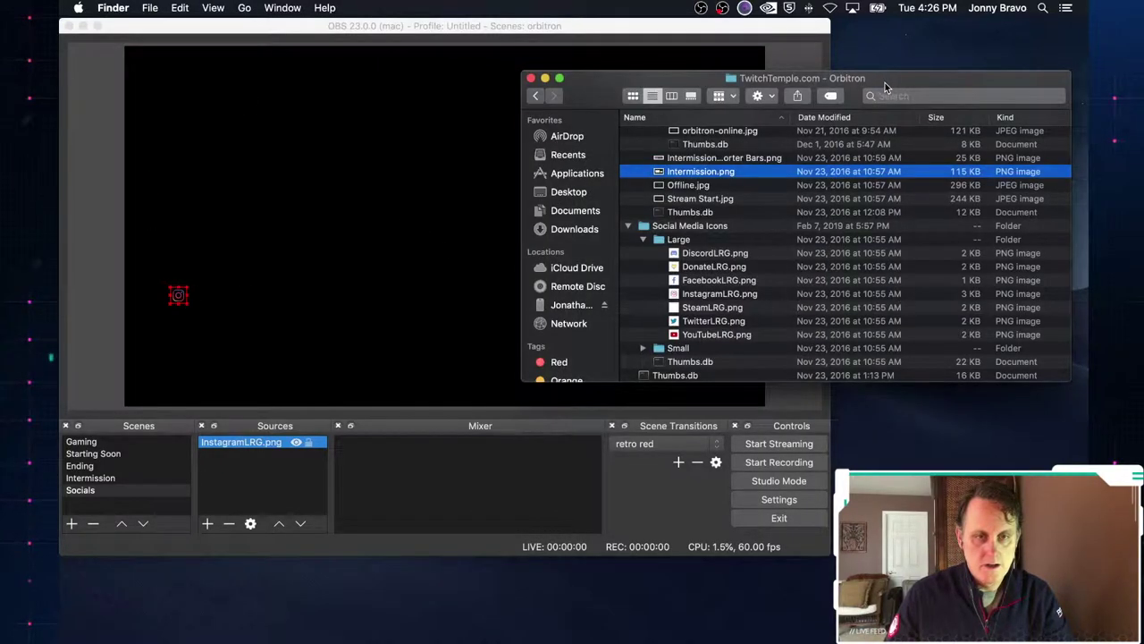
pyautogui.click(681, 322)
pyautogui.moveTo(675, 324); pyautogui.dragTo(443, 217)
pyautogui.moveTo(129, 65); pyautogui.dragTo(140, 79)
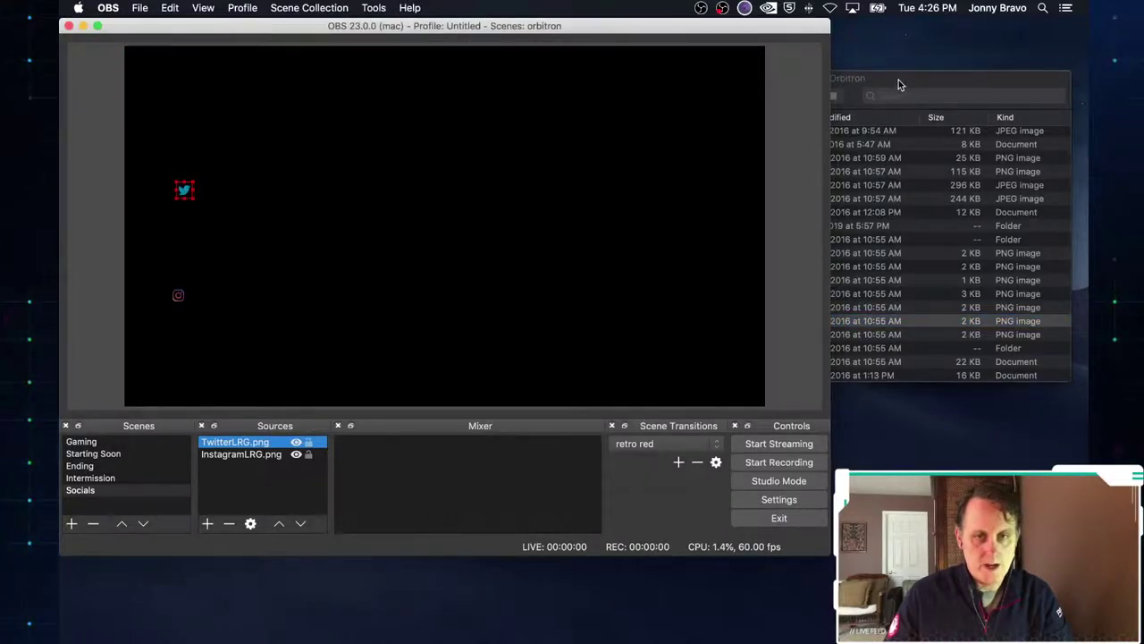
# - Add YouTubeLRG.png from Finder's Large social media icons to the Socials scene
pyautogui.click(899, 85)
pyautogui.click(684, 337)
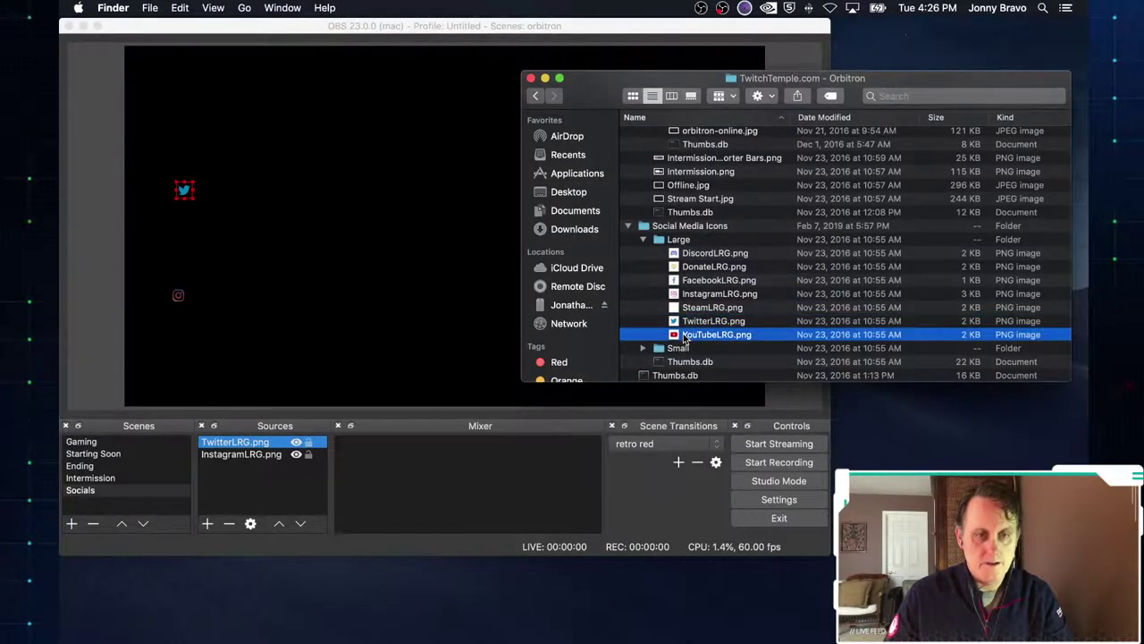
pyautogui.moveTo(677, 336); pyautogui.dragTo(416, 183)
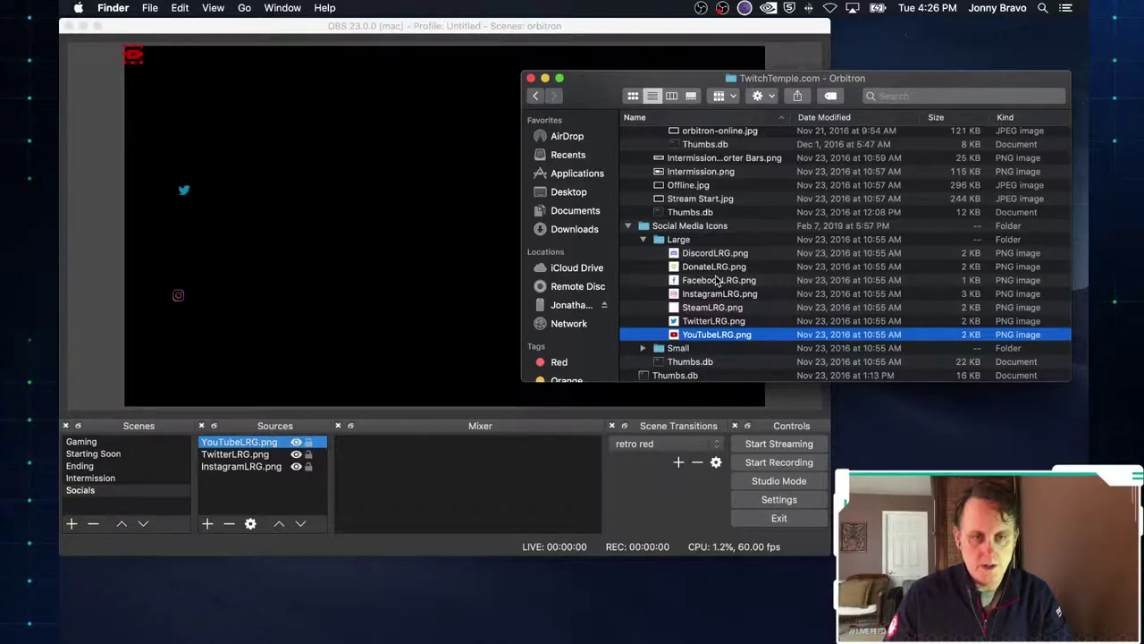
# - Add DiscordLRG.png from Finder to the Socials scene and arrange the four icons in a vertical column with Discord on top
pyautogui.click(676, 257)
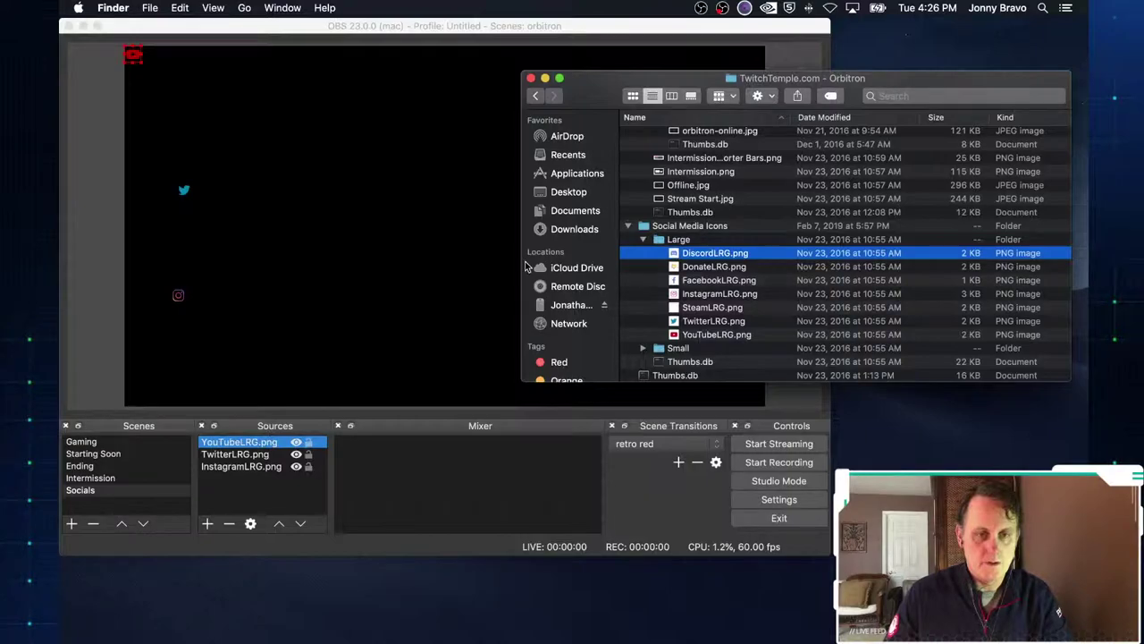
pyautogui.moveTo(676, 257); pyautogui.dragTo(451, 225)
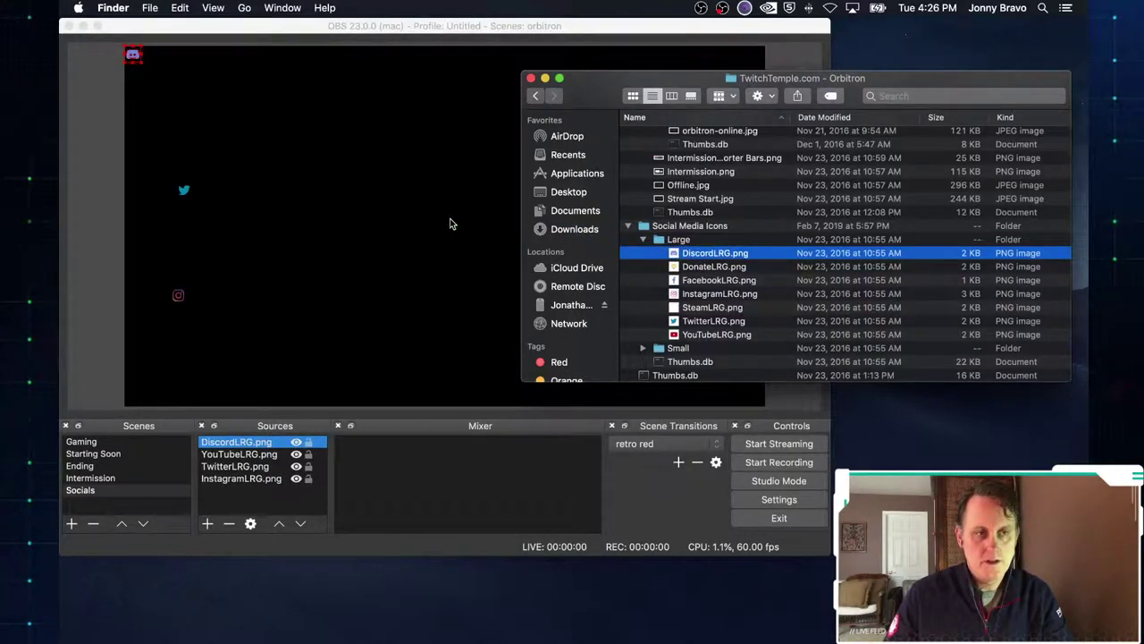
pyautogui.click(132, 55)
pyautogui.moveTo(132, 56); pyautogui.dragTo(143, 113)
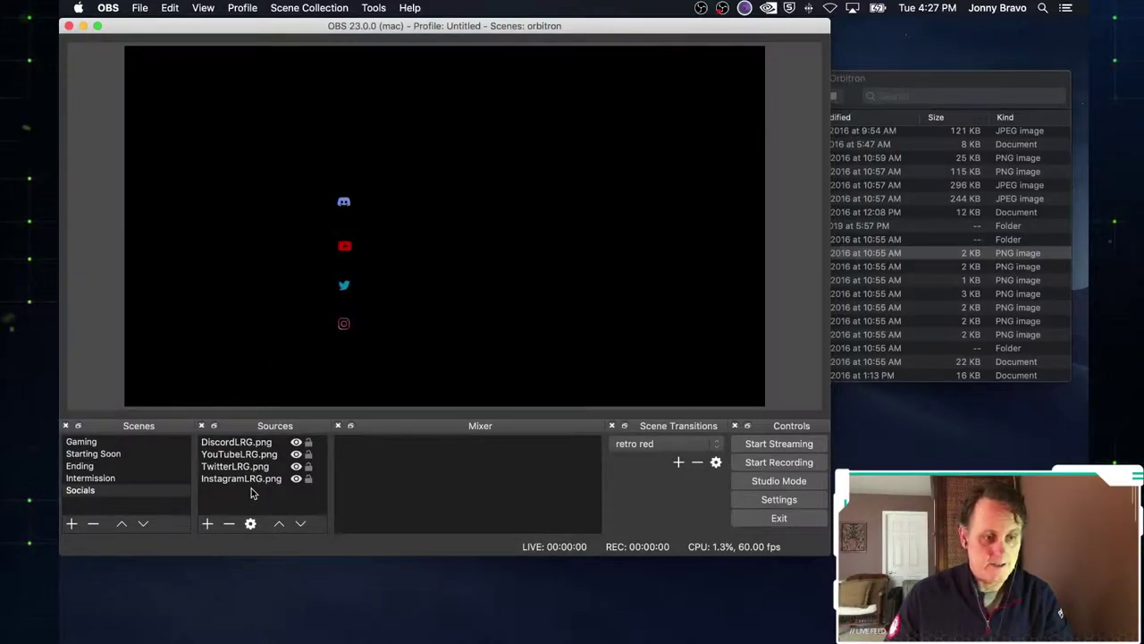
# - Add the existing "youtube channel" FreeType 2 text source to the Socials scene and place it beside the YouTube icon
pyautogui.click(208, 524)
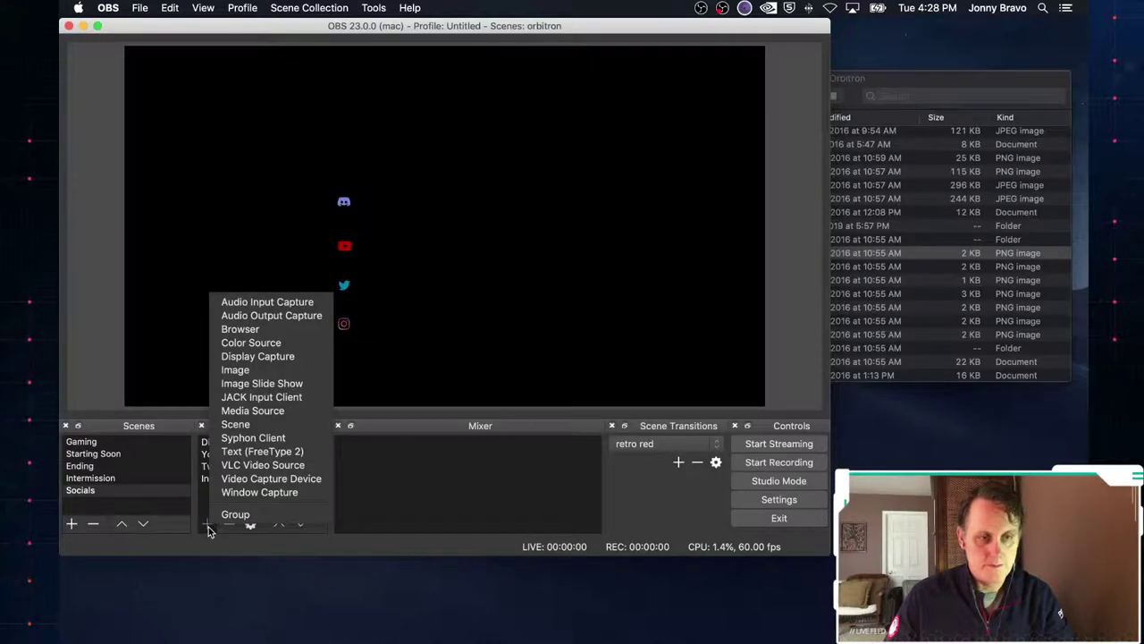
pyautogui.click(274, 452)
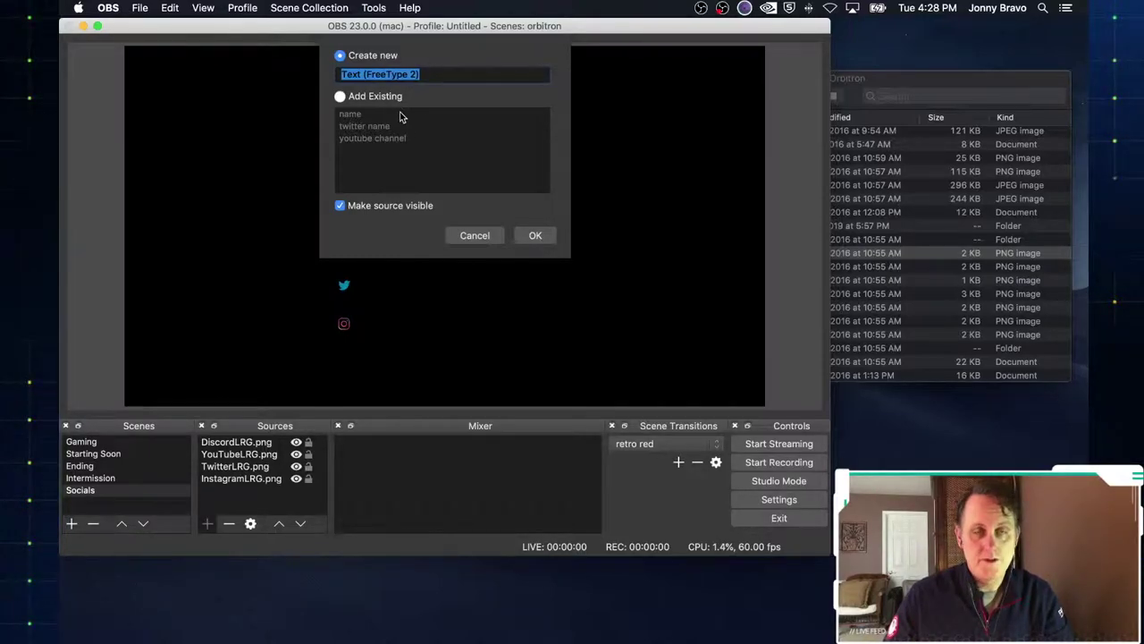
pyautogui.click(340, 96)
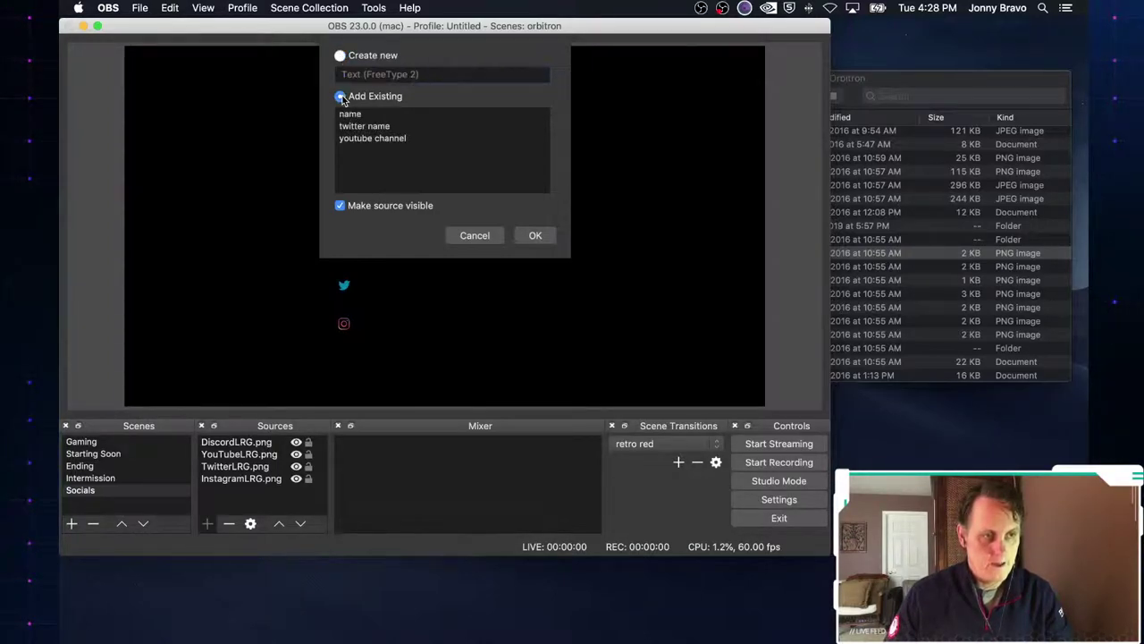
pyautogui.click(370, 139)
pyautogui.click(534, 236)
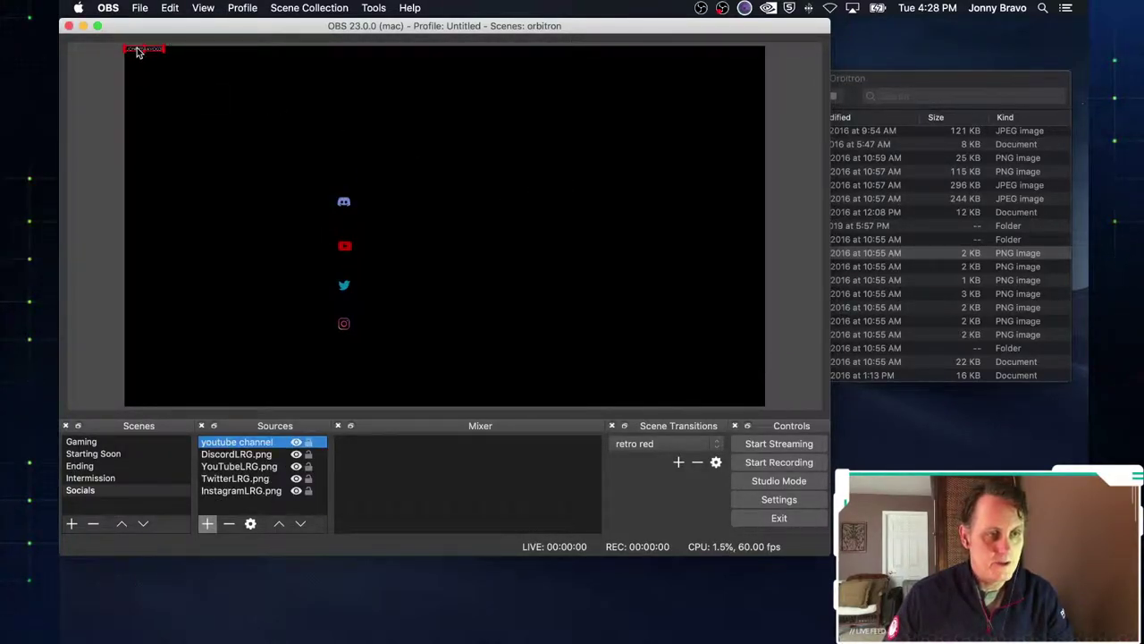
pyautogui.moveTo(136, 52); pyautogui.dragTo(381, 249)
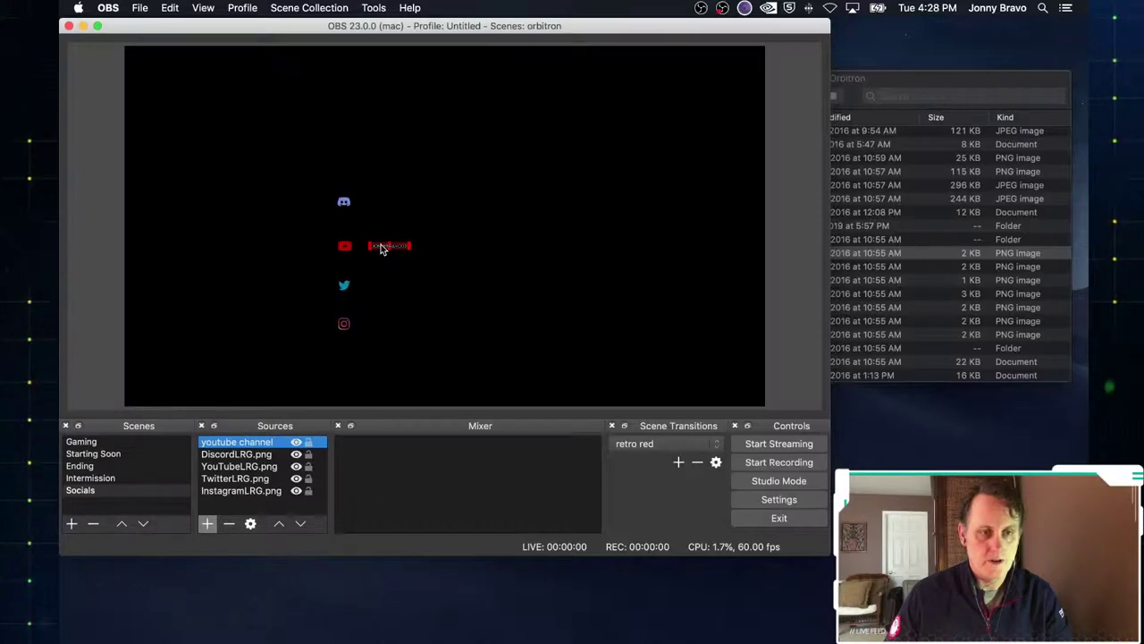
# - Set the "youtube channel" text's font size to 72 and view the Gaming scene to check the shared source
pyautogui.click(250, 523)
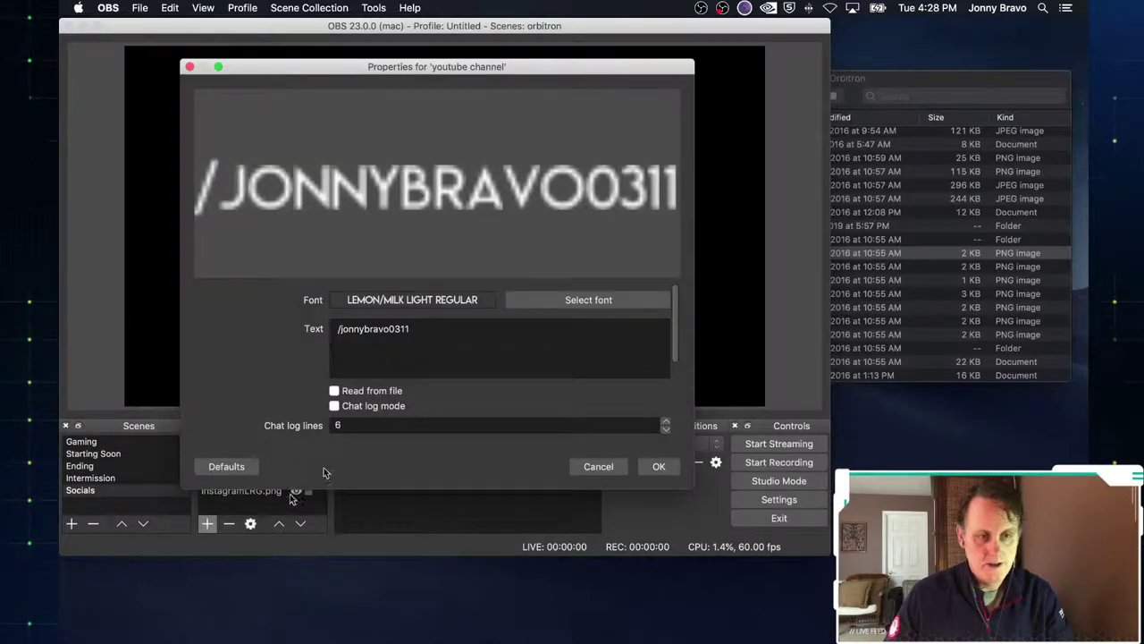
pyautogui.click(597, 301)
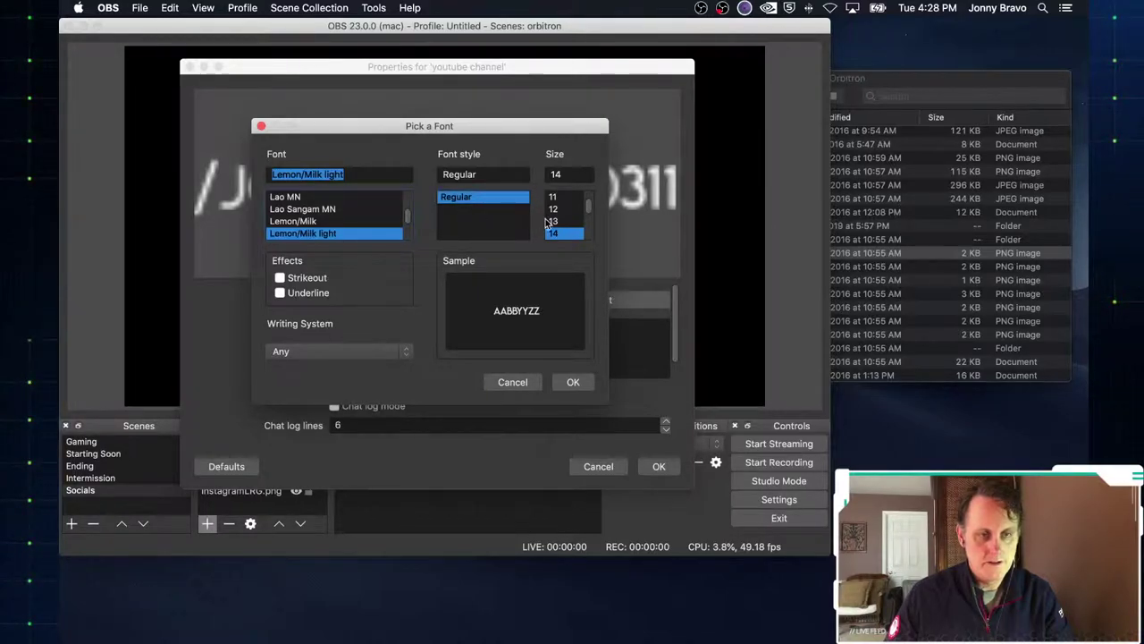
pyautogui.scroll(-5, 571, 225)
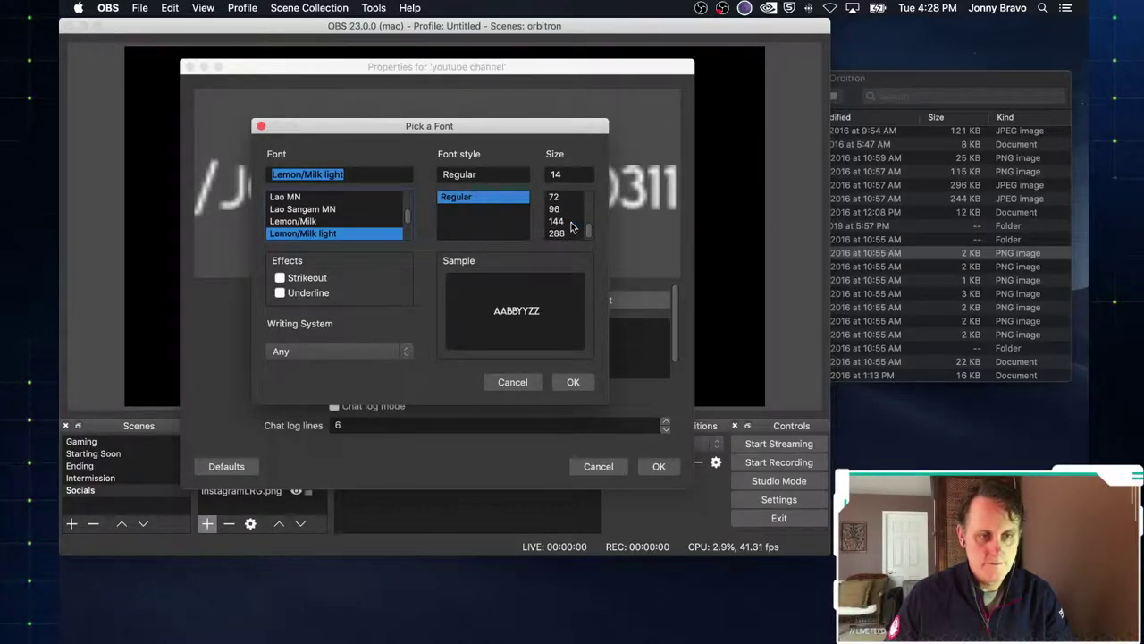
pyautogui.click(554, 198)
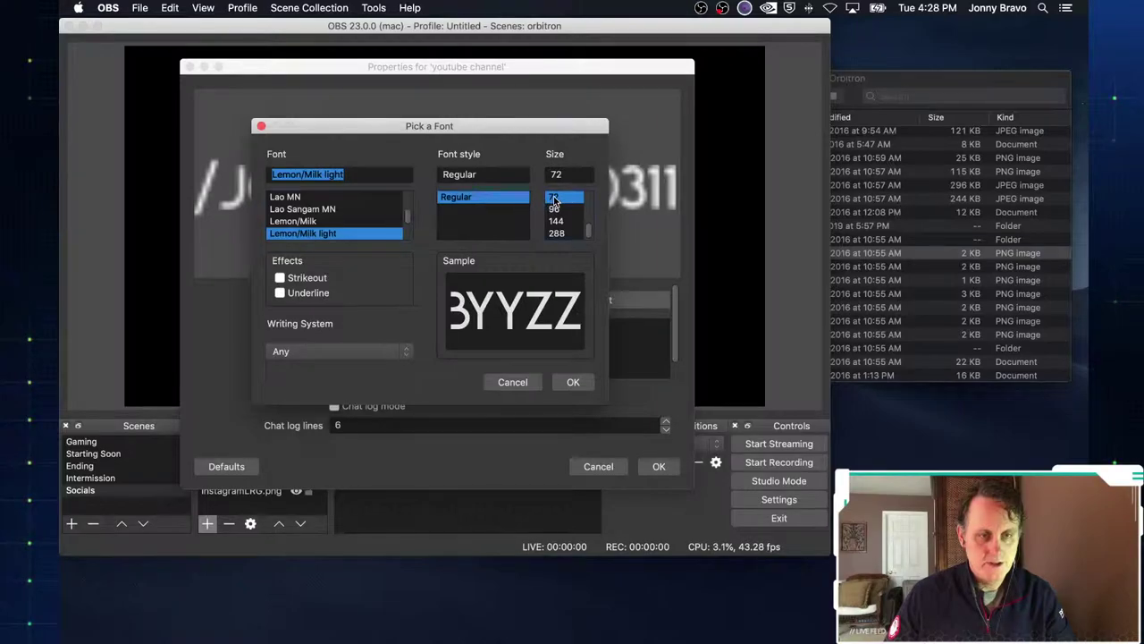
pyautogui.click(573, 381)
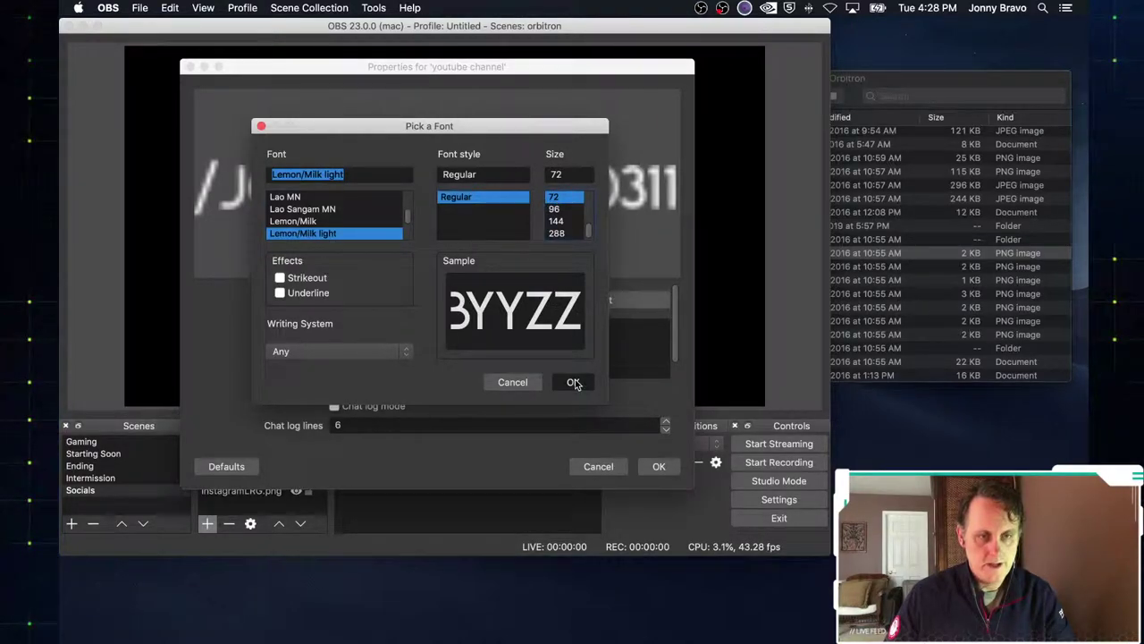
pyautogui.click(659, 467)
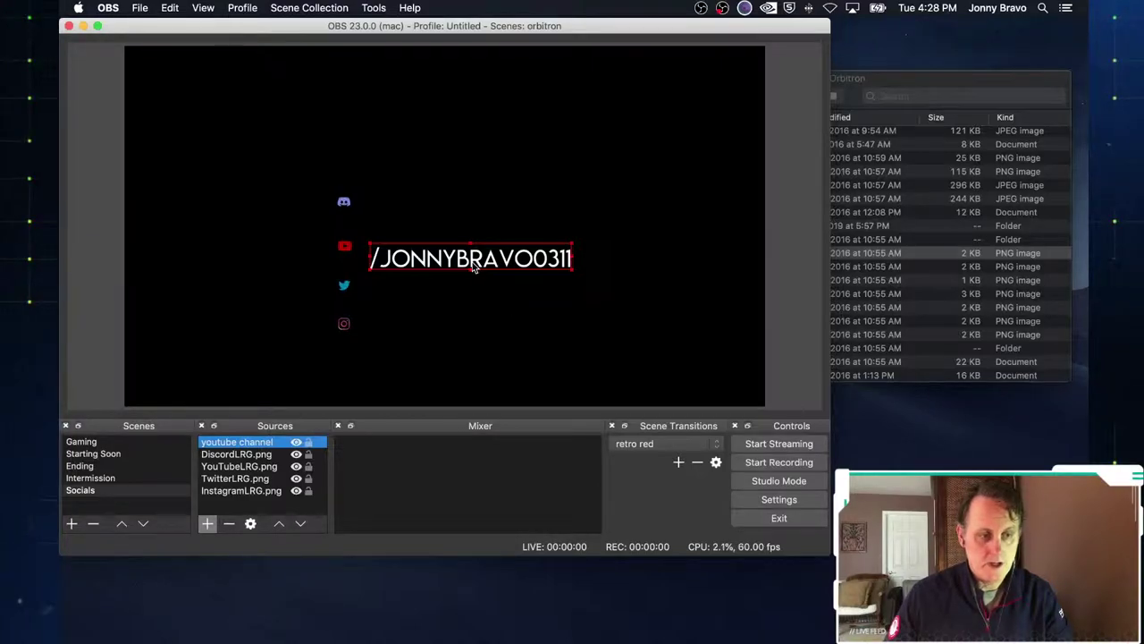
pyautogui.click(95, 443)
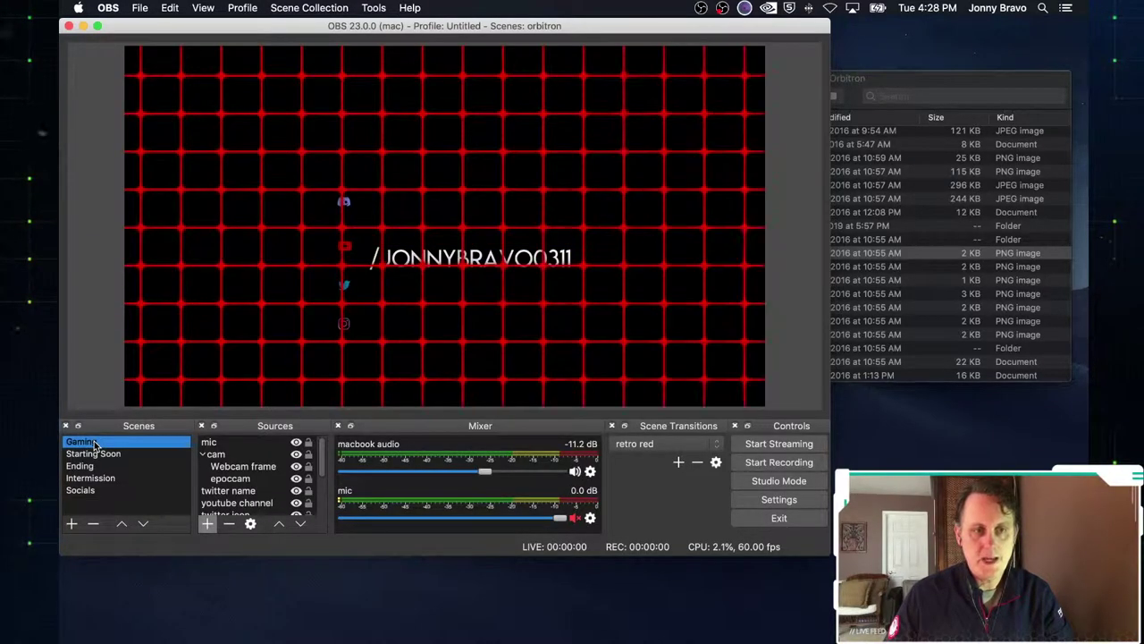
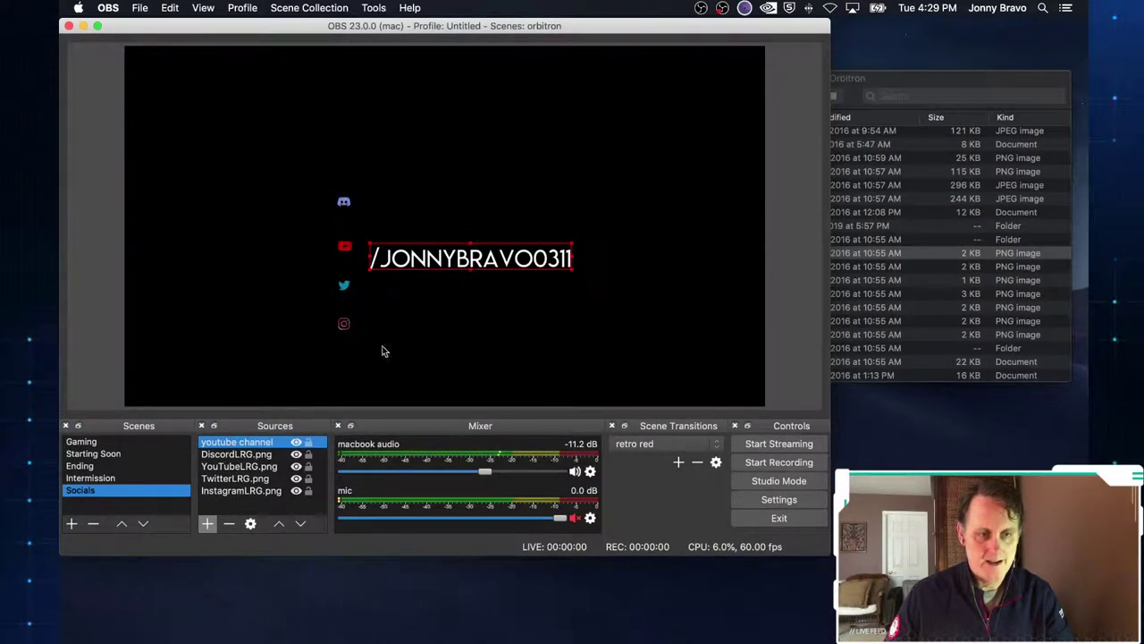
# - Set the "youtube channel" text's font size back to 14 and remove that source from the Socials scene
pyautogui.click(250, 523)
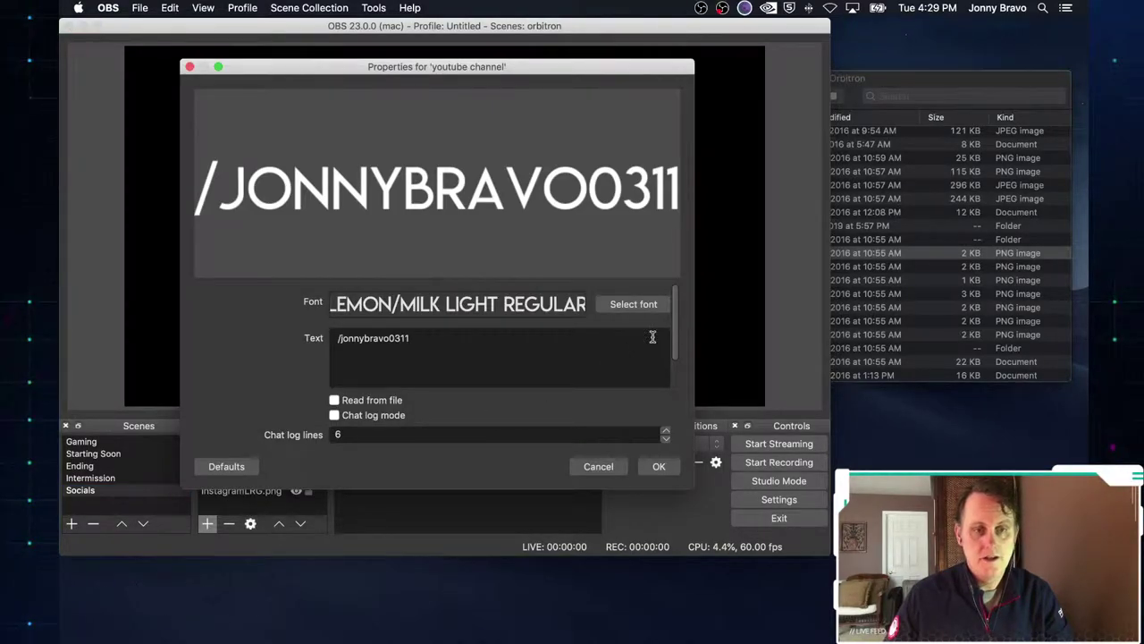
pyautogui.click(631, 305)
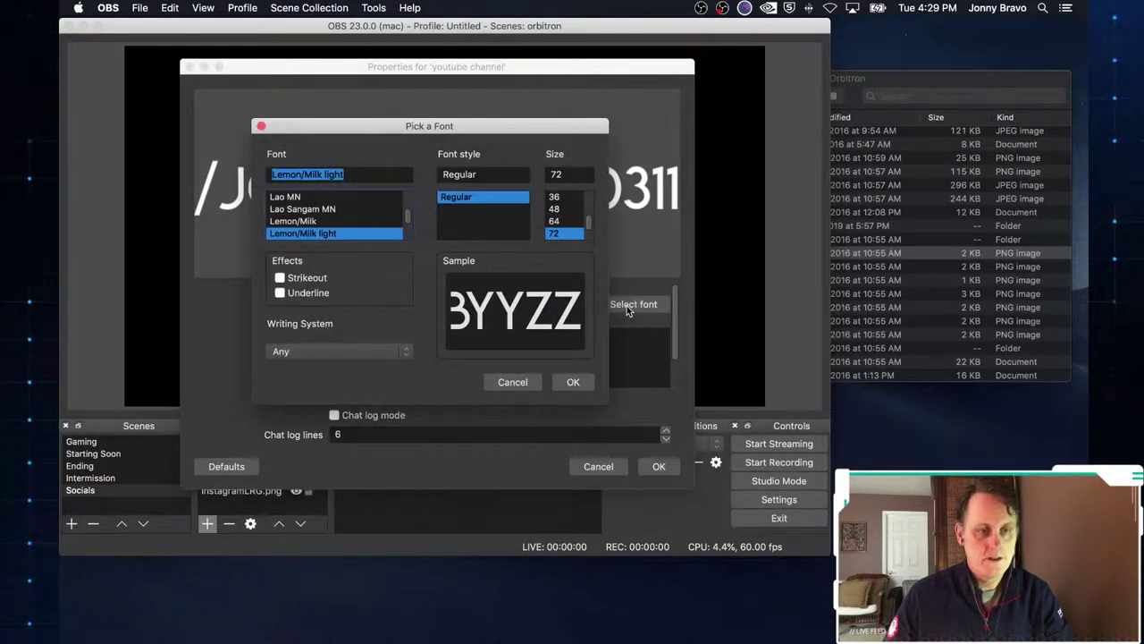
pyautogui.scroll(3, 558, 199)
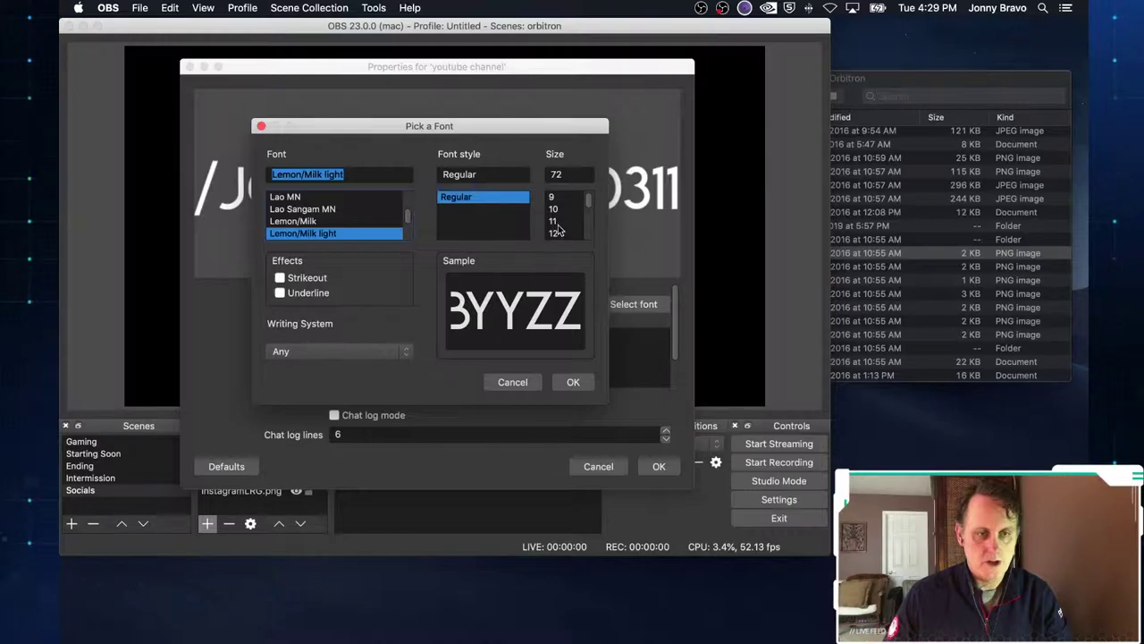
pyautogui.click(556, 235)
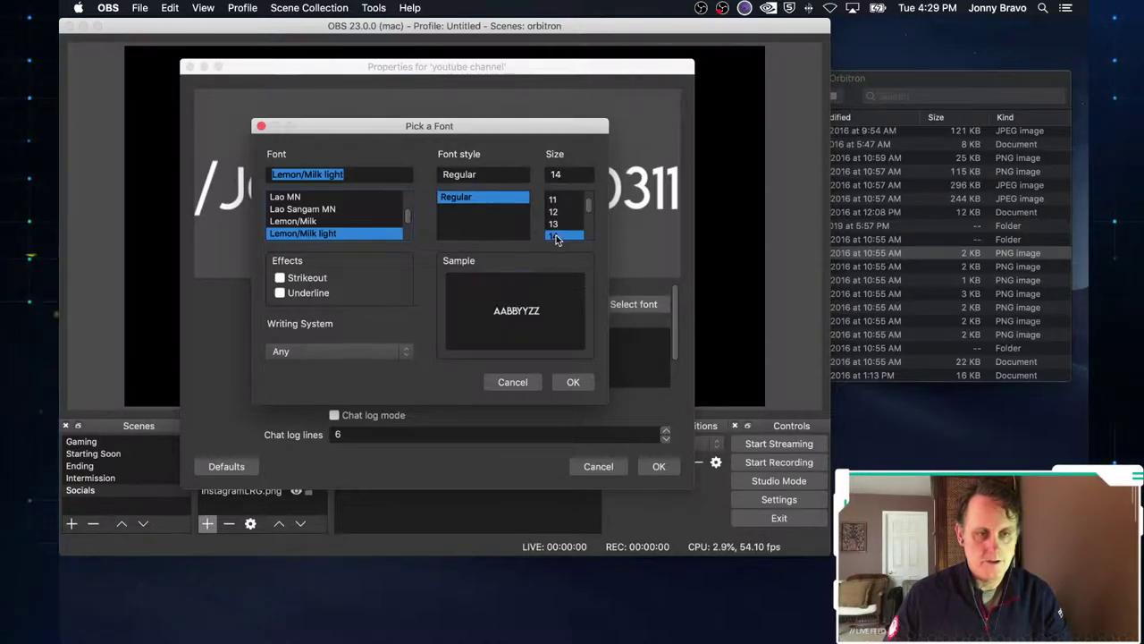
pyautogui.click(573, 383)
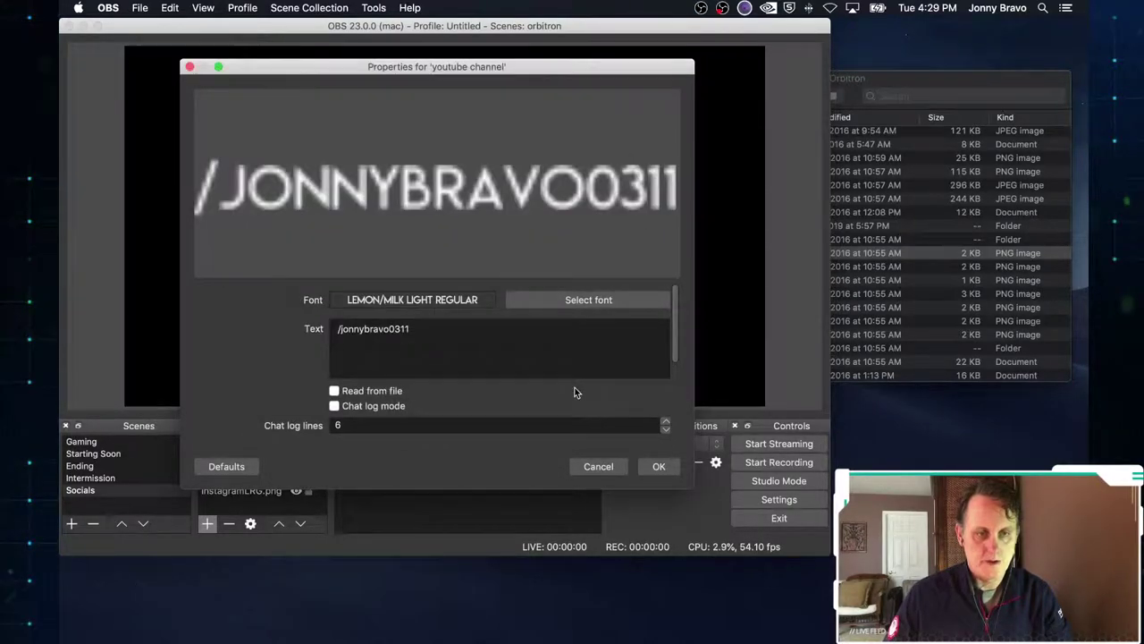
pyautogui.click(659, 466)
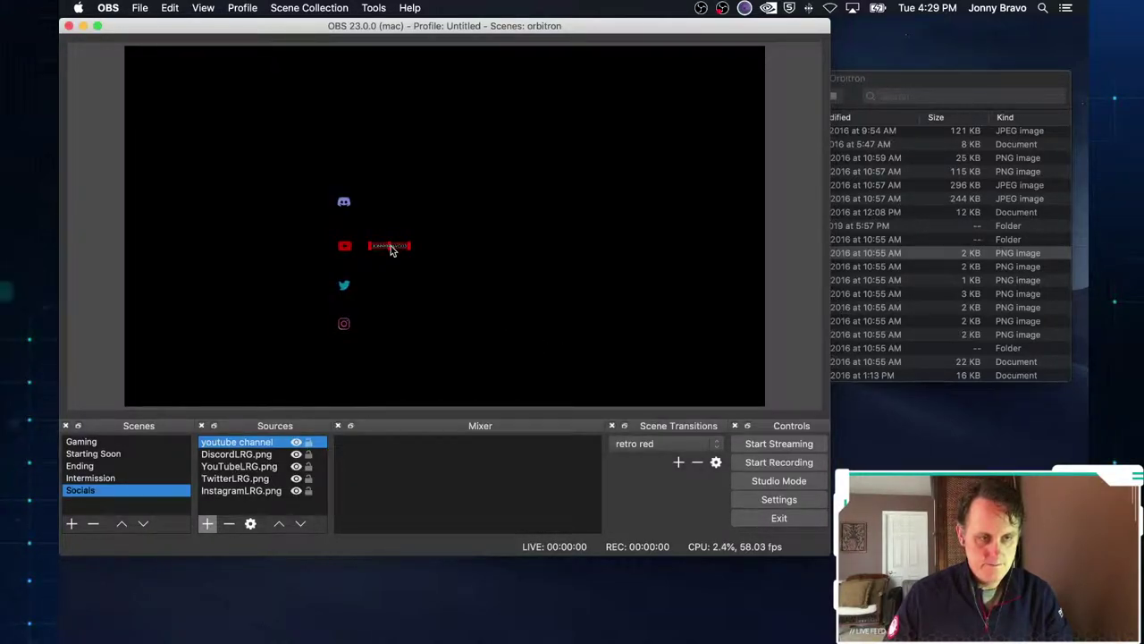
pyautogui.click(229, 523)
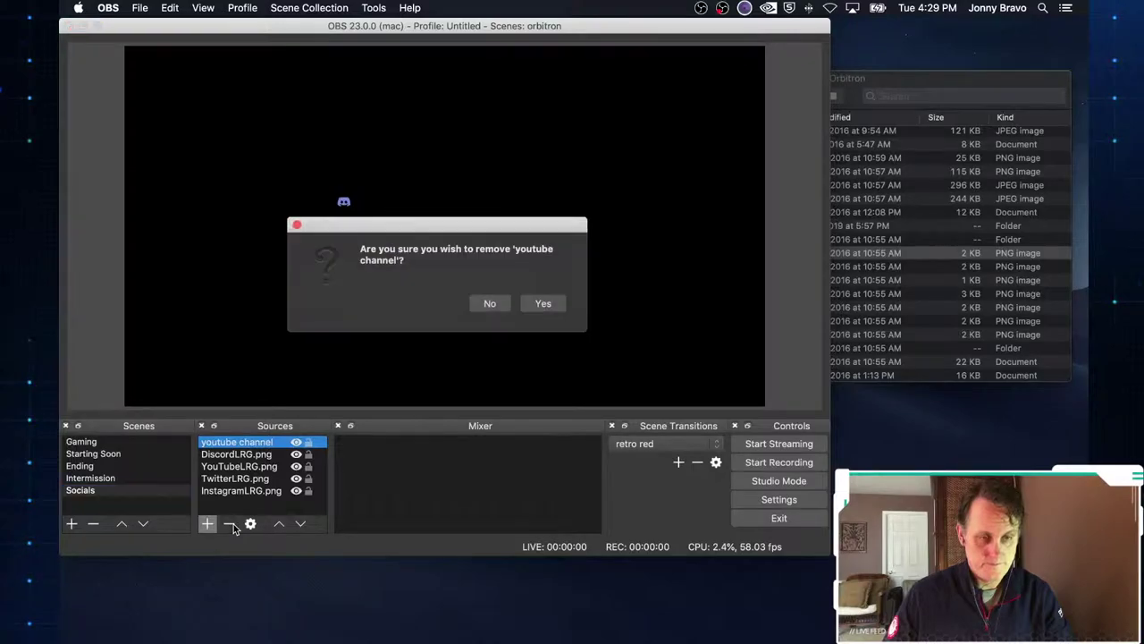
pyautogui.click(542, 304)
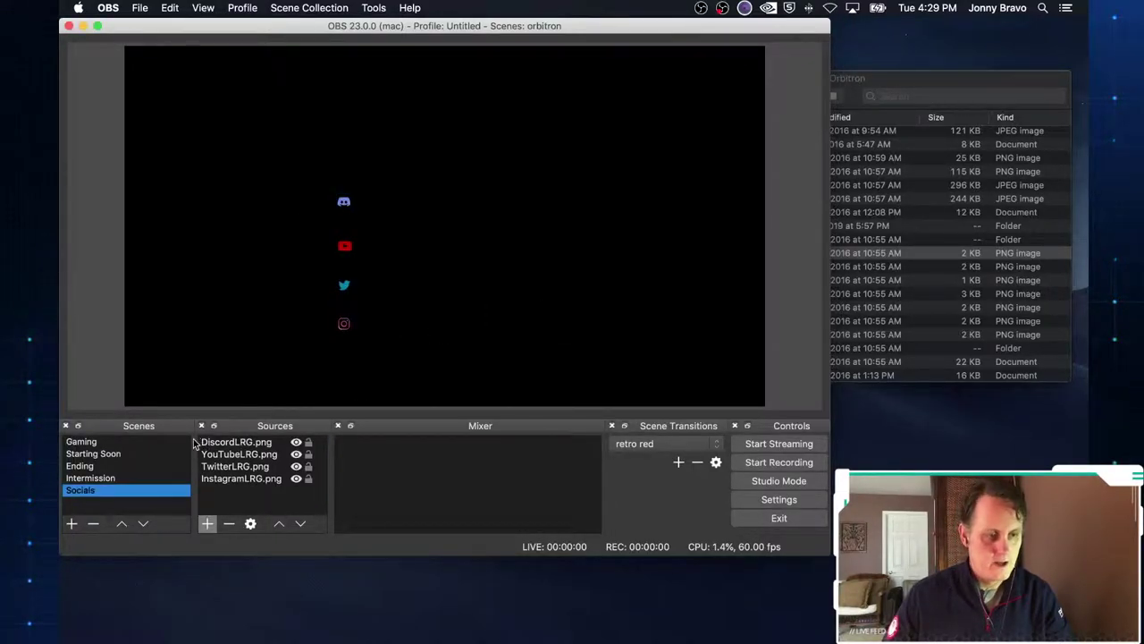
# - Copy the "youtube channel" text from the Gaming scene and paste it into the Socials scene as a duplicate
pyautogui.click(83, 442)
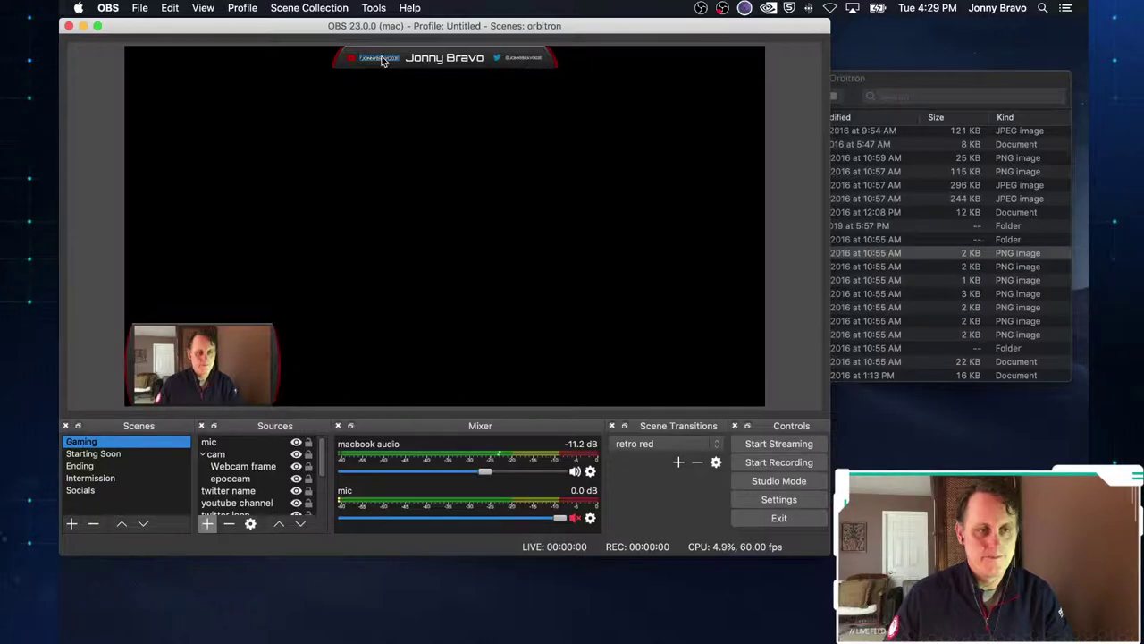
pyautogui.click(382, 60)
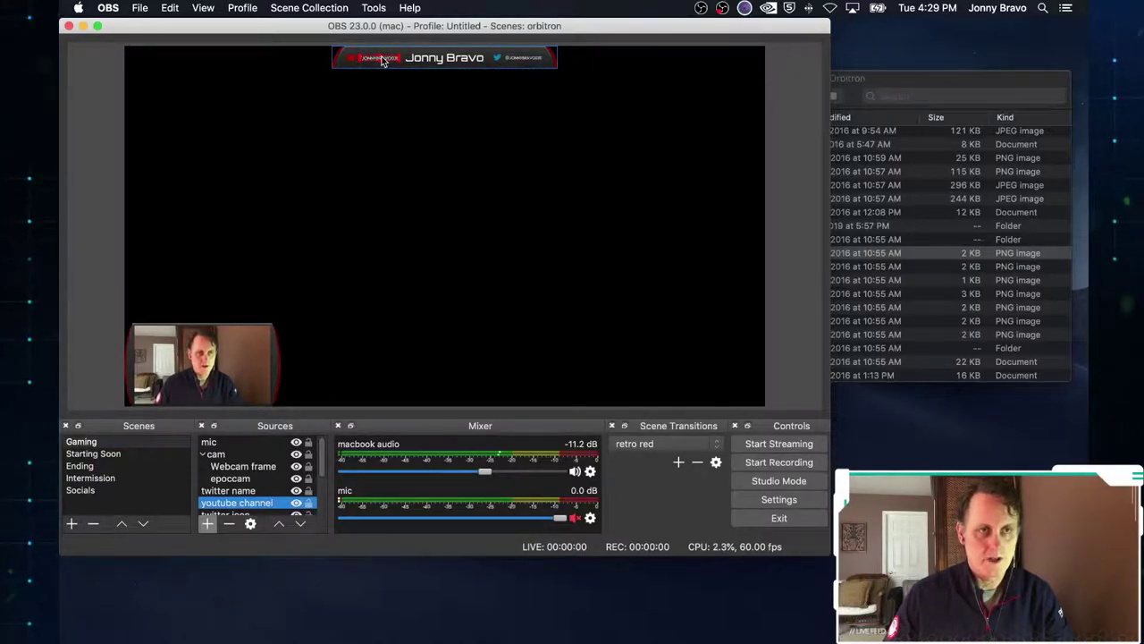
pyautogui.rightClick(382, 60)
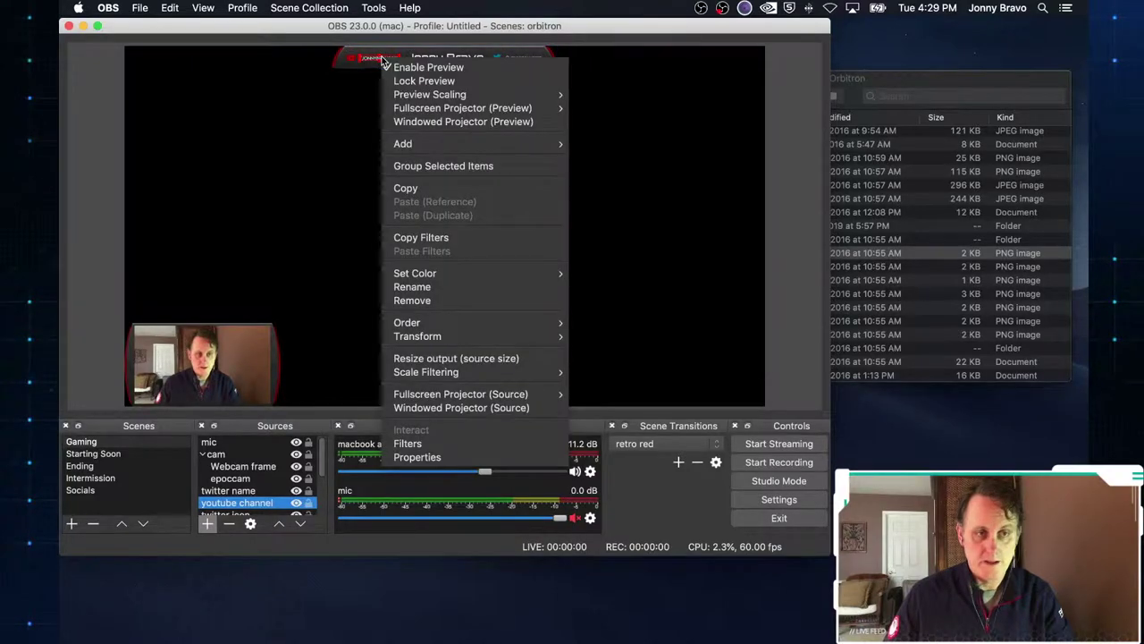
pyautogui.click(428, 189)
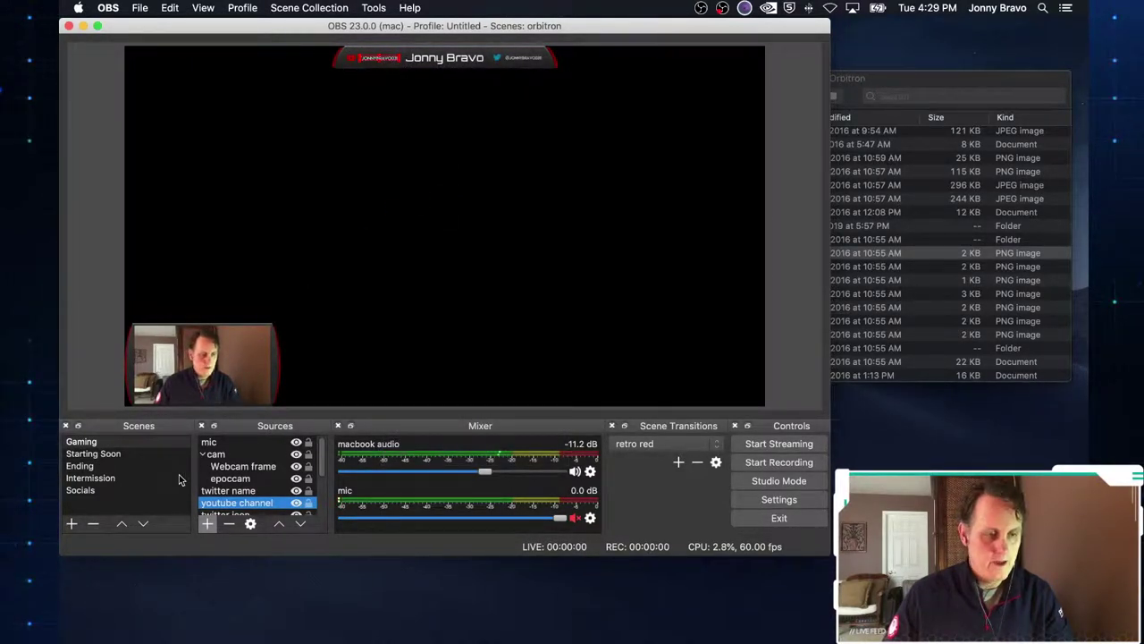
pyautogui.click(86, 491)
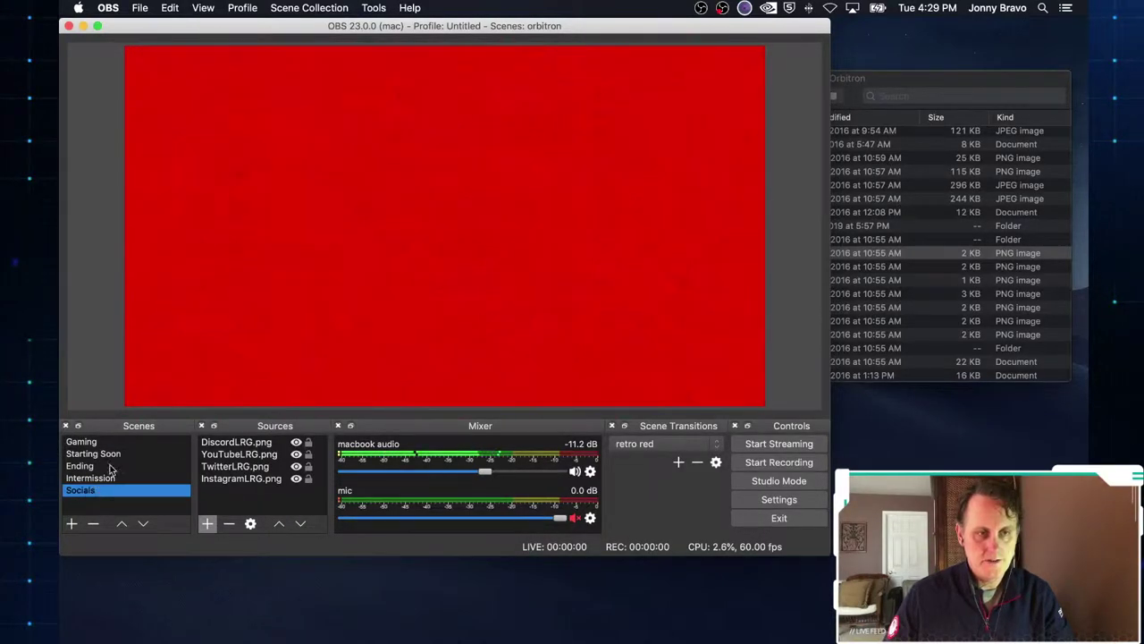
pyautogui.rightClick(323, 119)
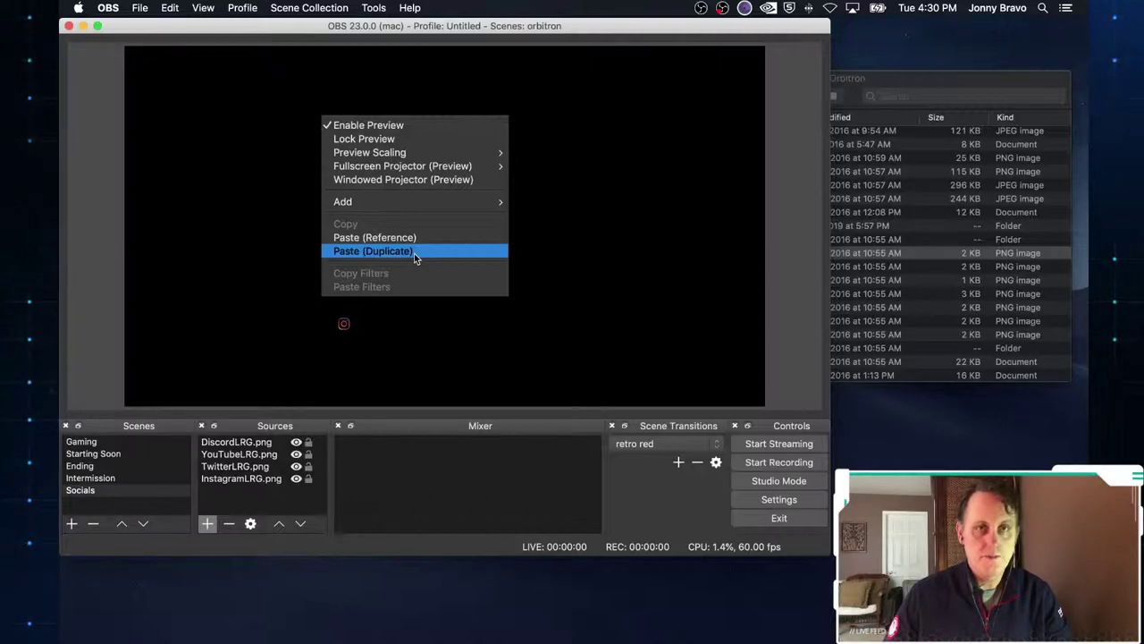
pyautogui.click(414, 254)
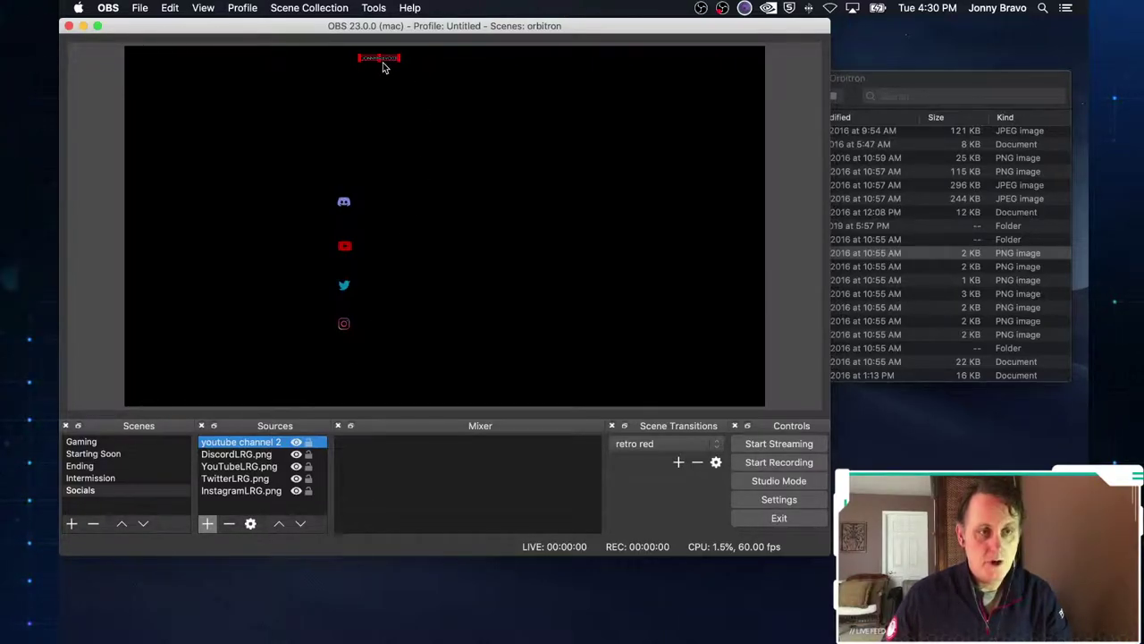
# - Move the duplicated channel text above the icon column and scale it up on the canvas to nearly the right edge
pyautogui.moveTo(374, 61); pyautogui.dragTo(375, 117)
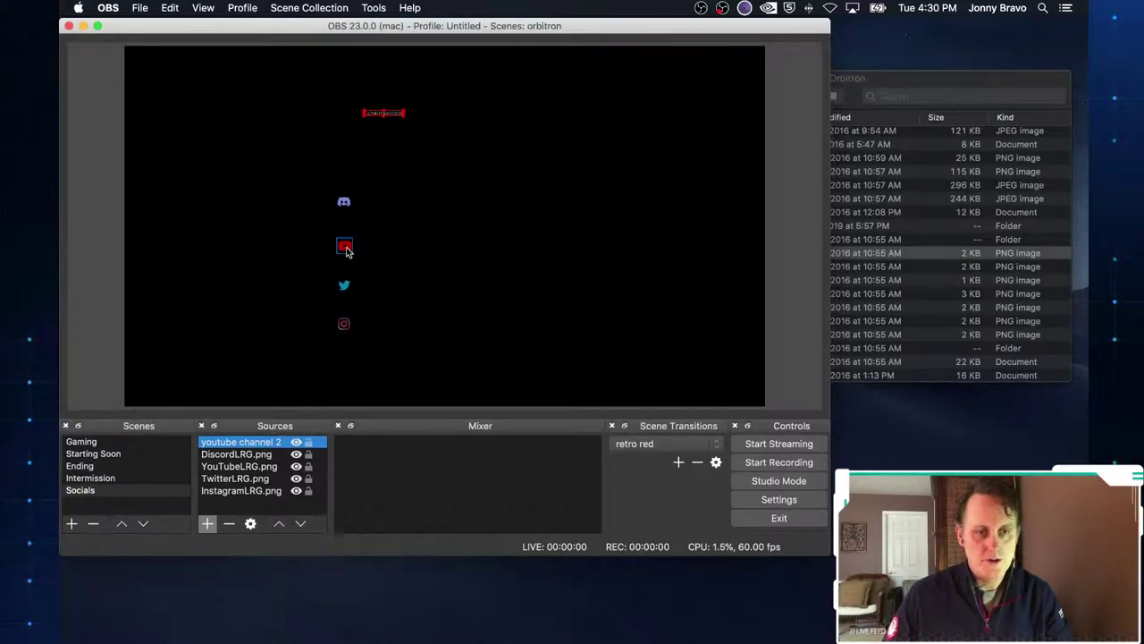
pyautogui.click(345, 248)
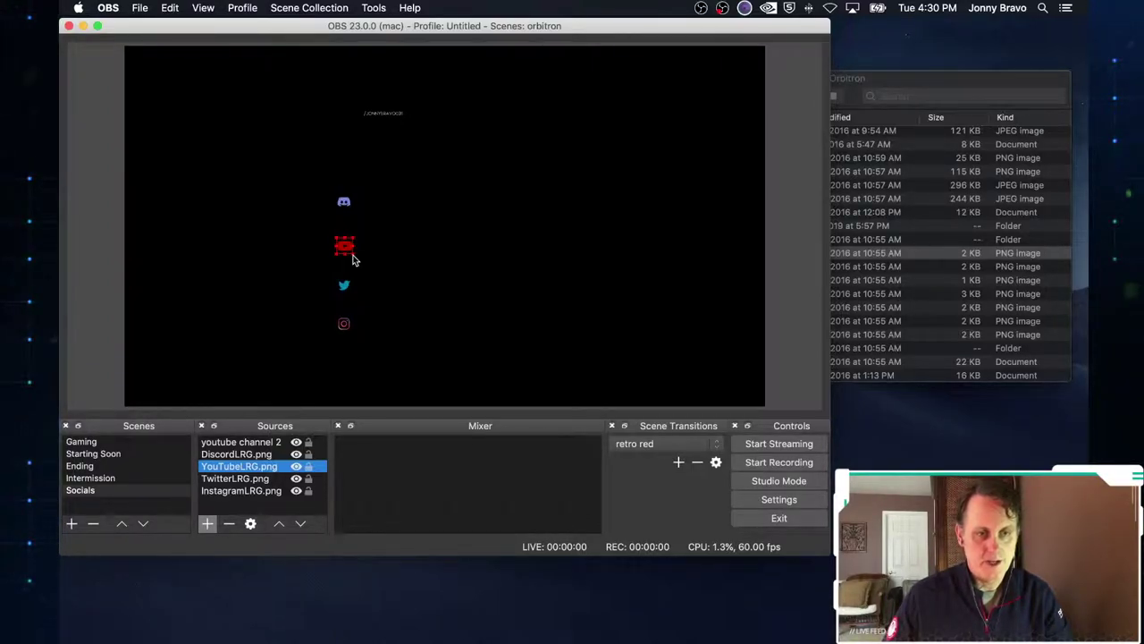
pyautogui.click(383, 114)
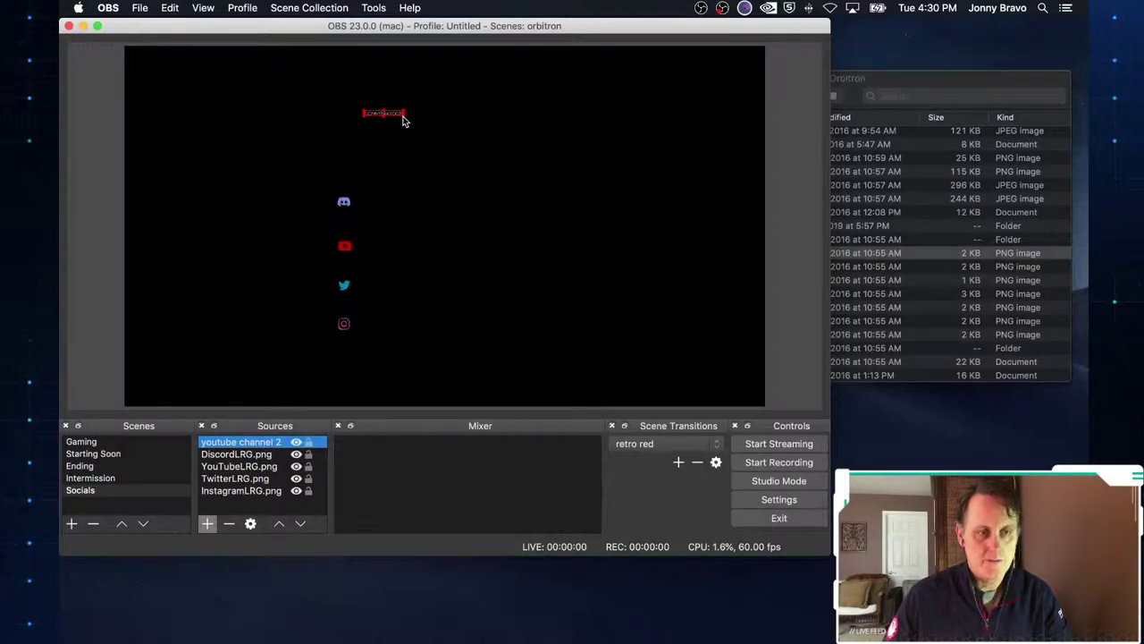
pyautogui.moveTo(403, 116); pyautogui.dragTo(449, 170)
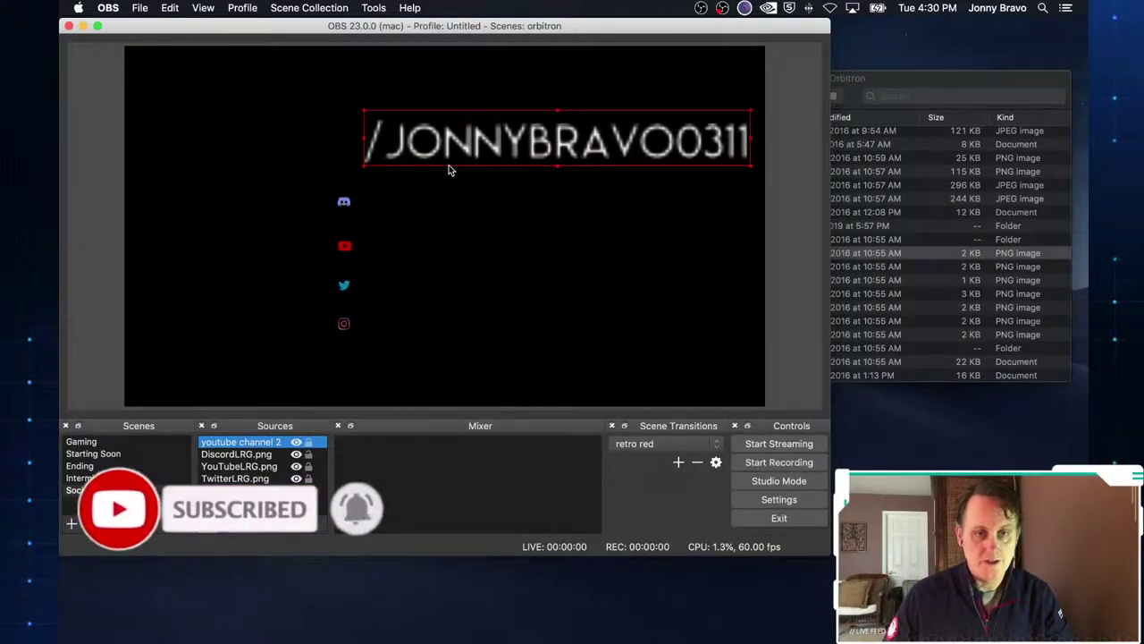
# - Reset the transform of the duplicated "youtube channel 2" text in the Socials scene
pyautogui.rightClick(503, 149)
pyautogui.moveTo(575, 366)
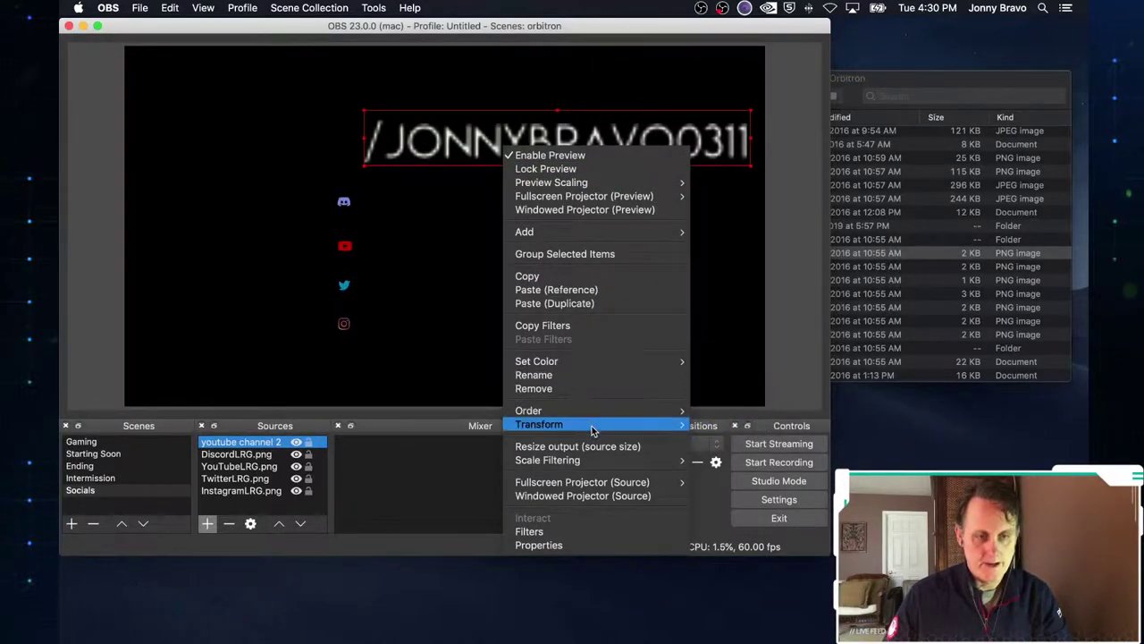
pyautogui.moveTo(598, 426)
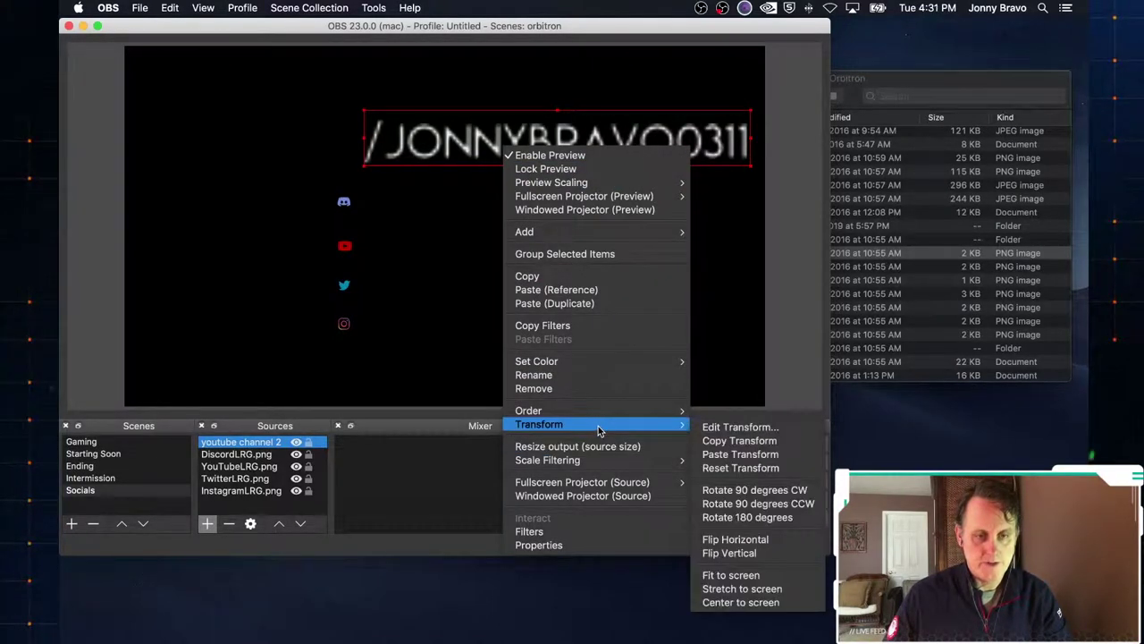
pyautogui.click(737, 468)
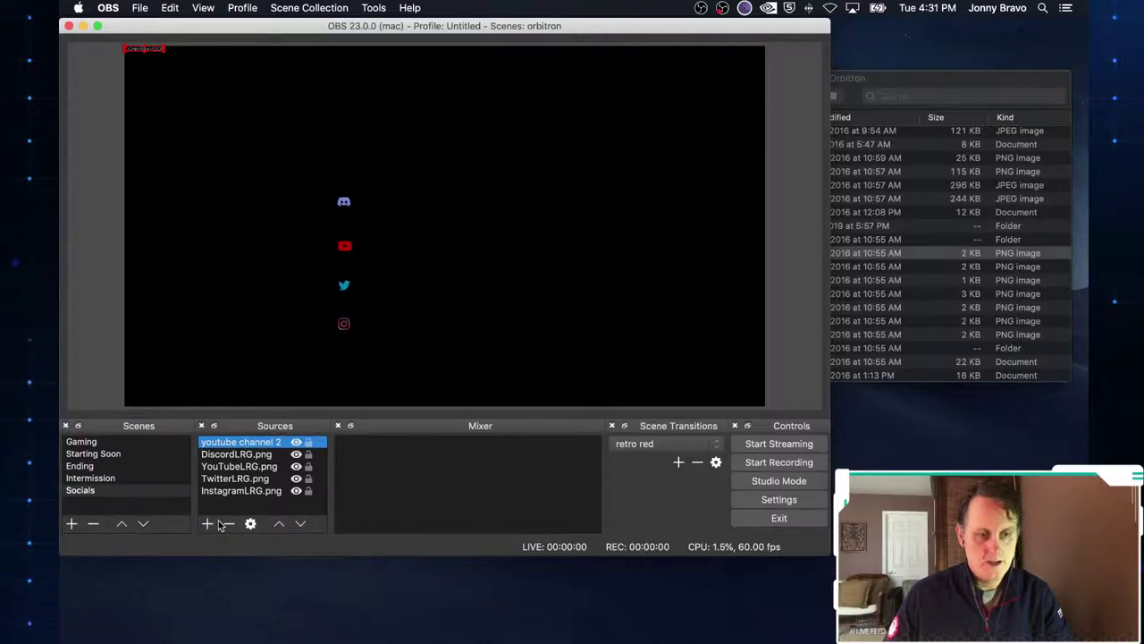
# - Set the font size of the "youtube channel 2" text to 72, keeping the Lemon/Milk light font
pyautogui.click(250, 524)
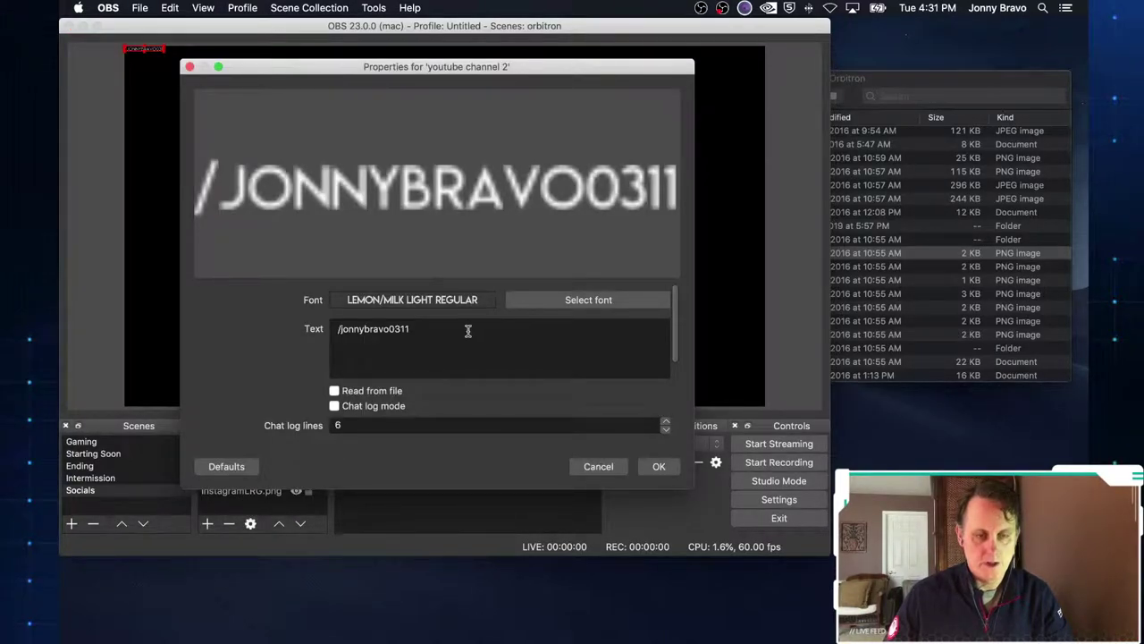
pyautogui.click(550, 298)
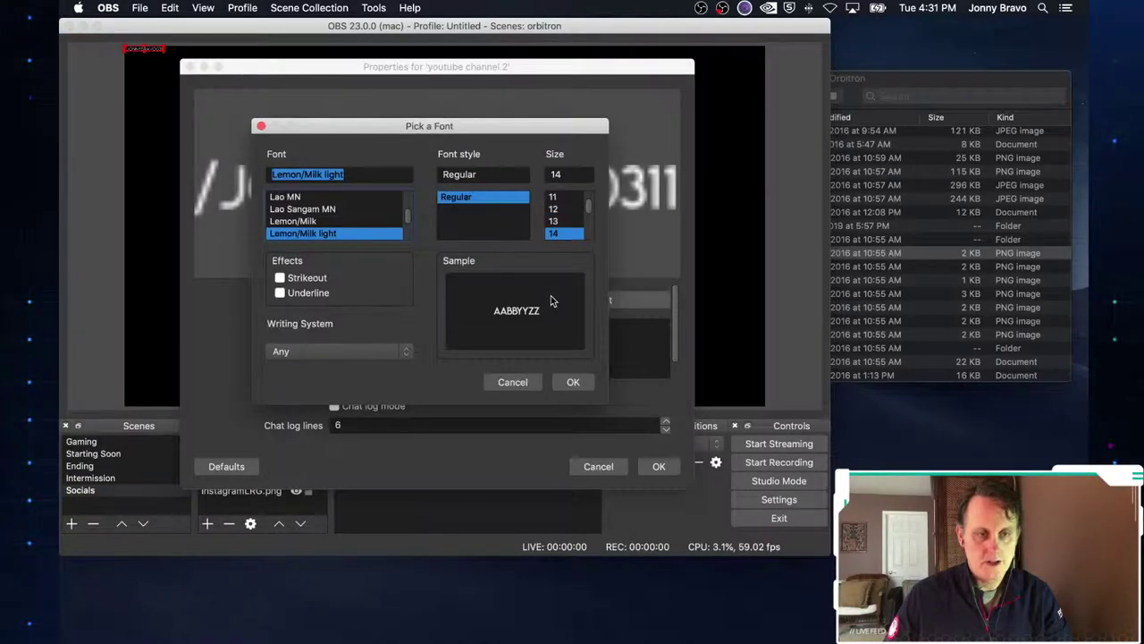
pyautogui.scroll(-5, 562, 219)
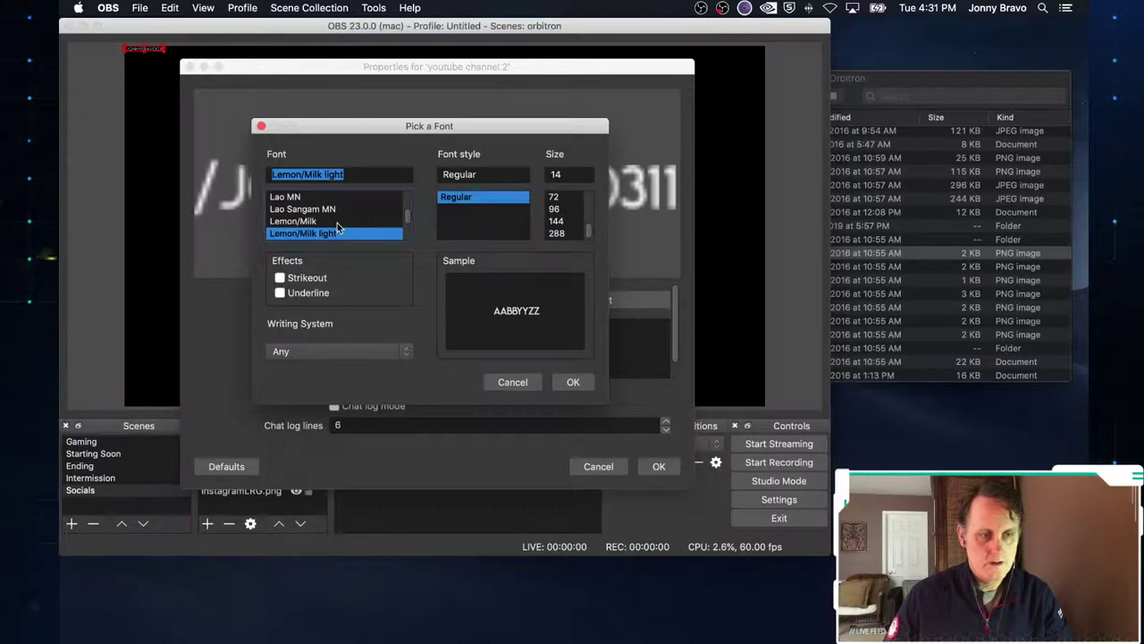
pyautogui.scroll(-2, 324, 229)
pyautogui.scroll(-5, 324, 229)
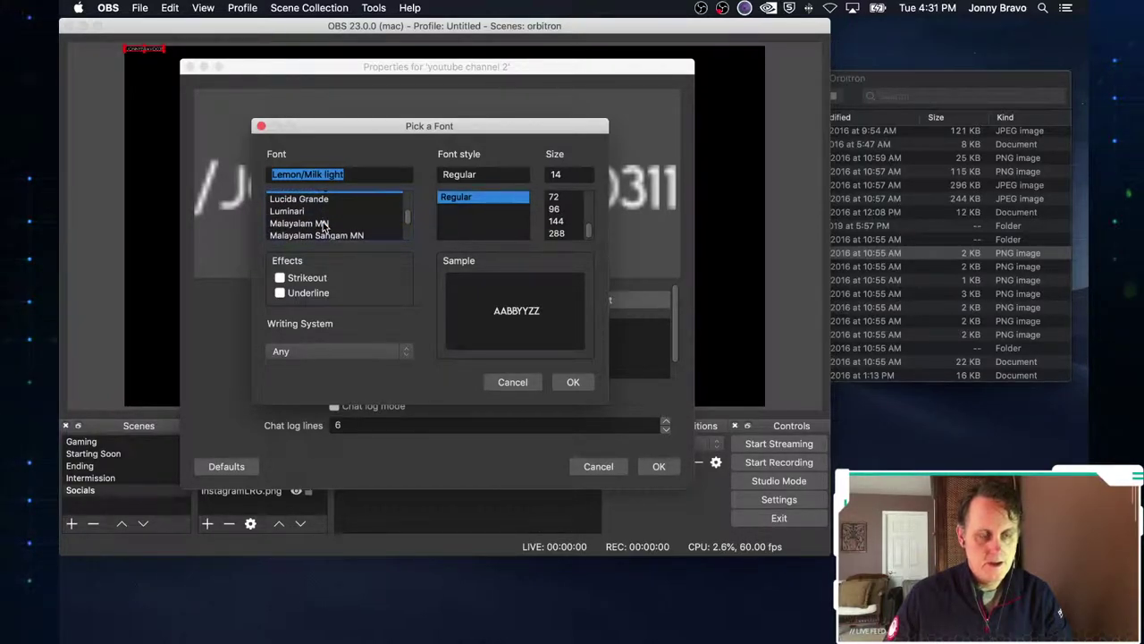
pyautogui.scroll(-4, 324, 229)
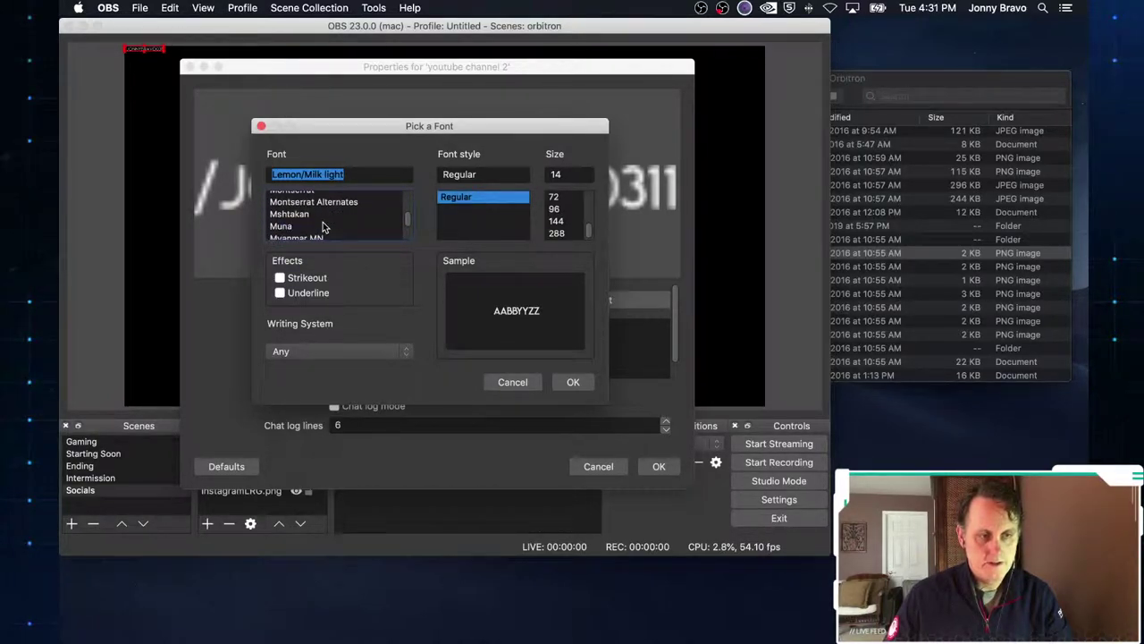
pyautogui.scroll(-5, 324, 227)
pyautogui.scroll(2, 304, 206)
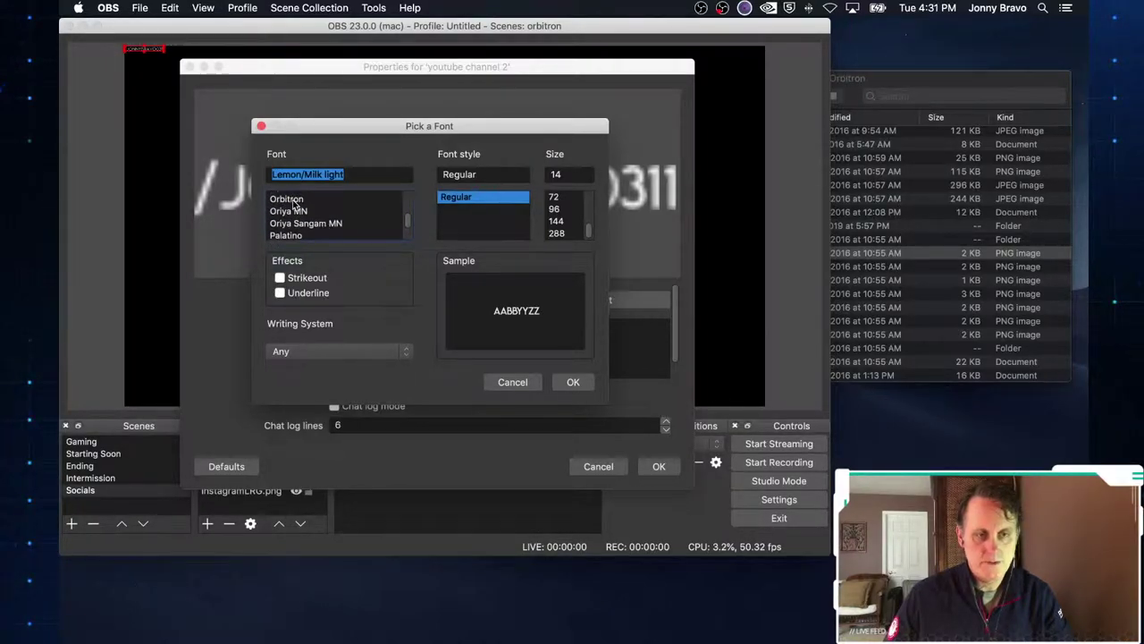
pyautogui.click(554, 197)
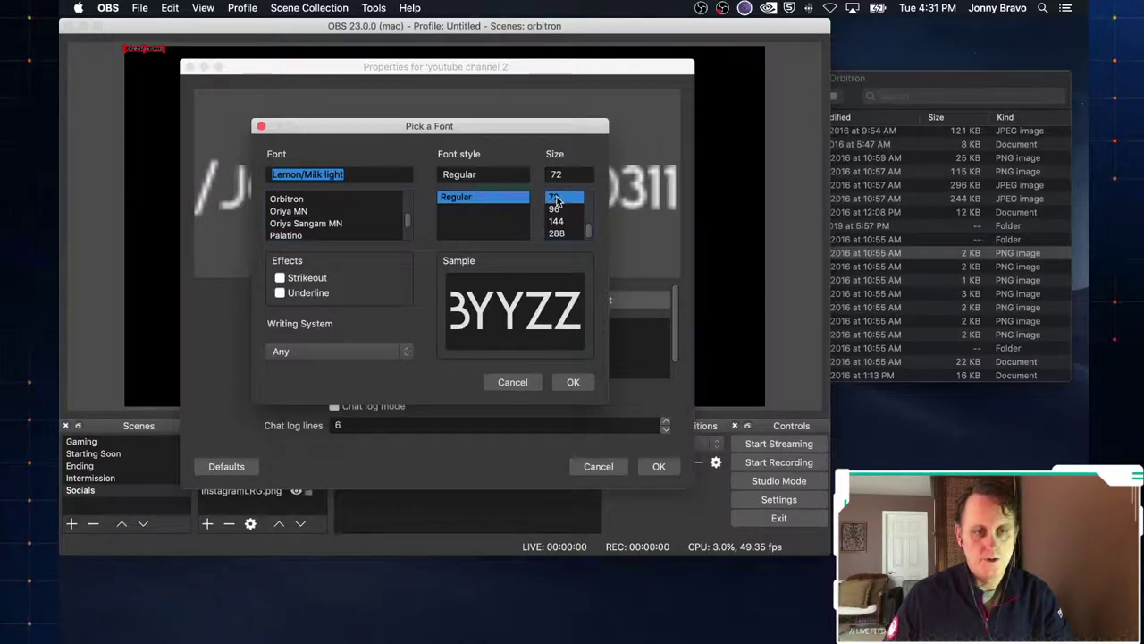
pyautogui.click(573, 381)
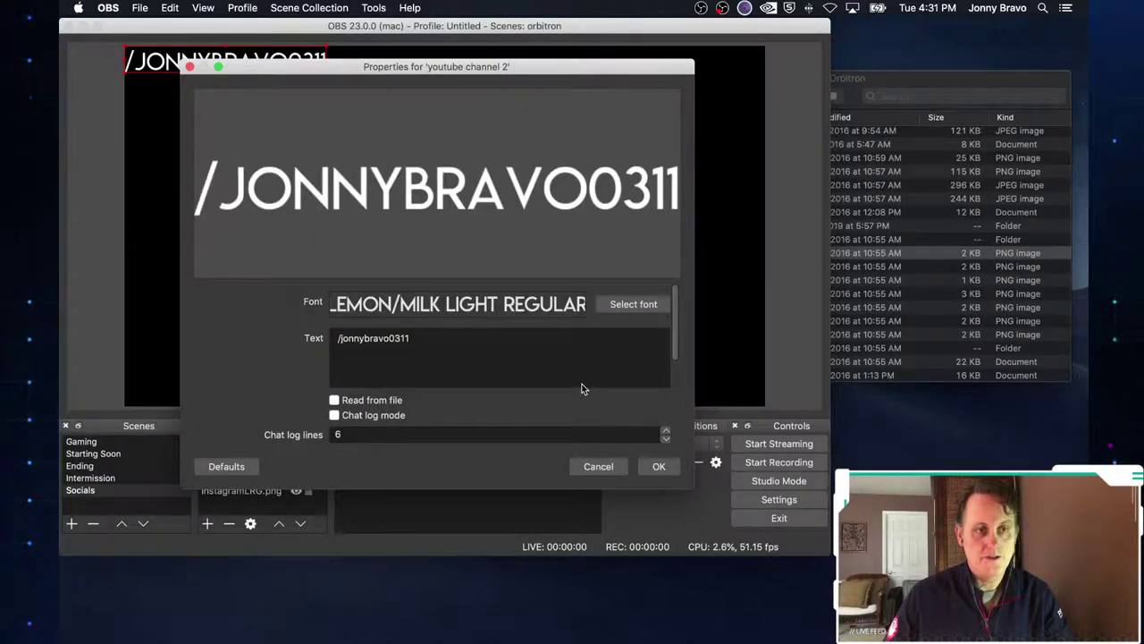
pyautogui.click(659, 465)
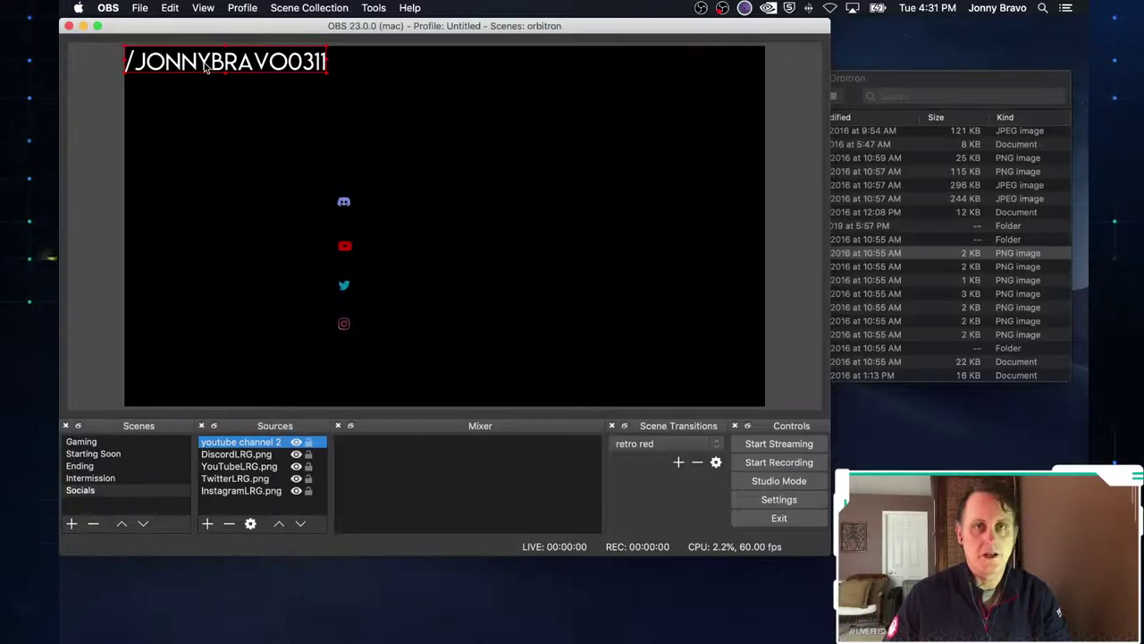
# - Place the YouTube channel text beside the YouTube icon and enlarge the icon to about the text's height, level with it
pyautogui.moveTo(205, 69); pyautogui.dragTo(425, 255)
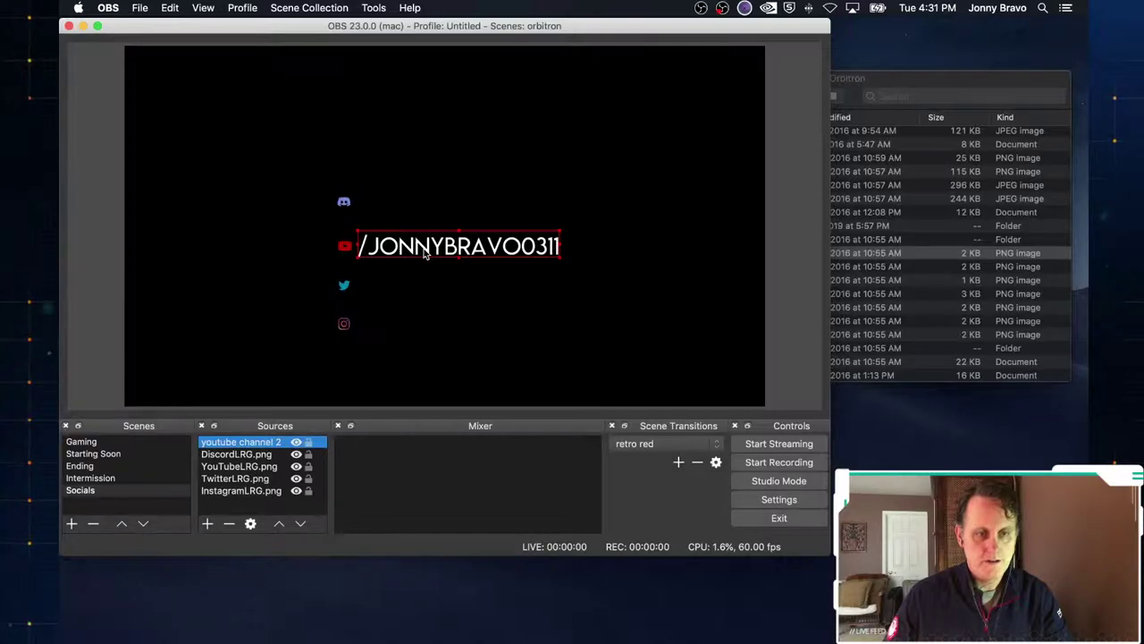
pyautogui.click(344, 248)
pyautogui.moveTo(347, 251)
pyautogui.mouseDown()
pyautogui.moveTo(353, 262)
pyautogui.moveTo(337, 250)
pyautogui.mouseUp()
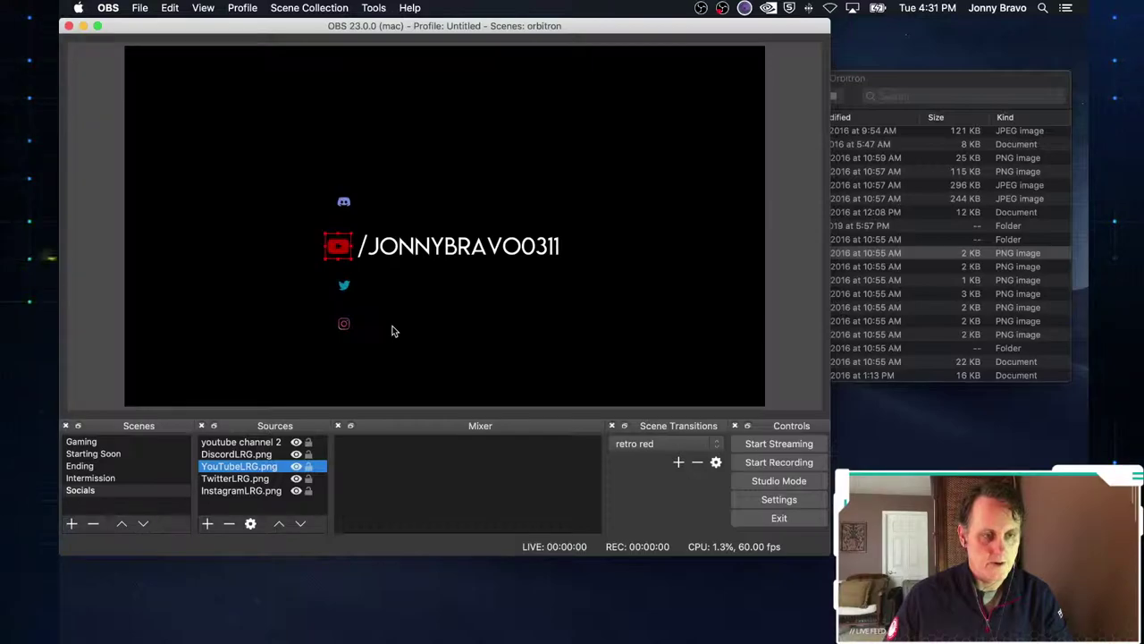
pyautogui.moveTo(340, 253); pyautogui.dragTo(217, 159)
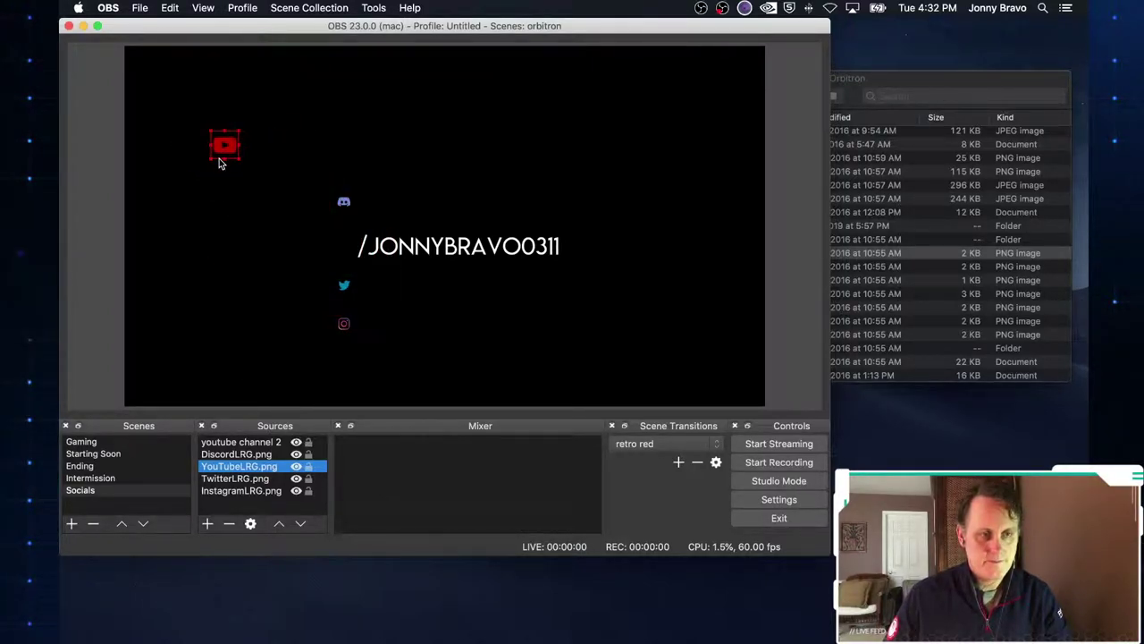
pyautogui.moveTo(223, 151); pyautogui.dragTo(336, 252)
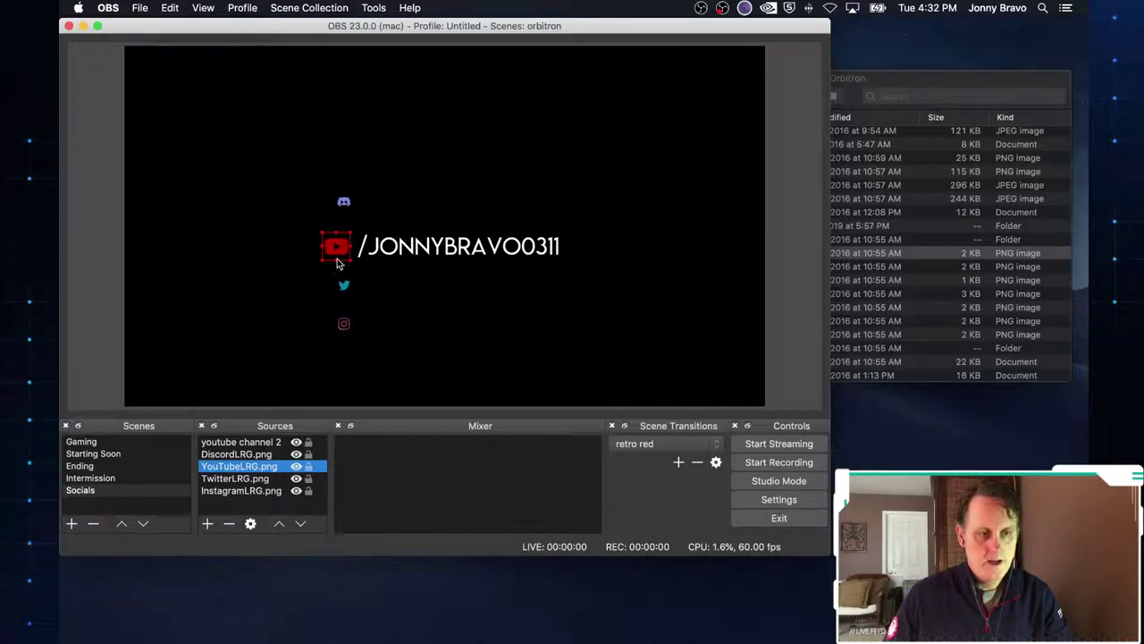
# - Copy the "twitter name" text from the Gaming scene and paste it into the Socials scene as a duplicate
pyautogui.click(345, 288)
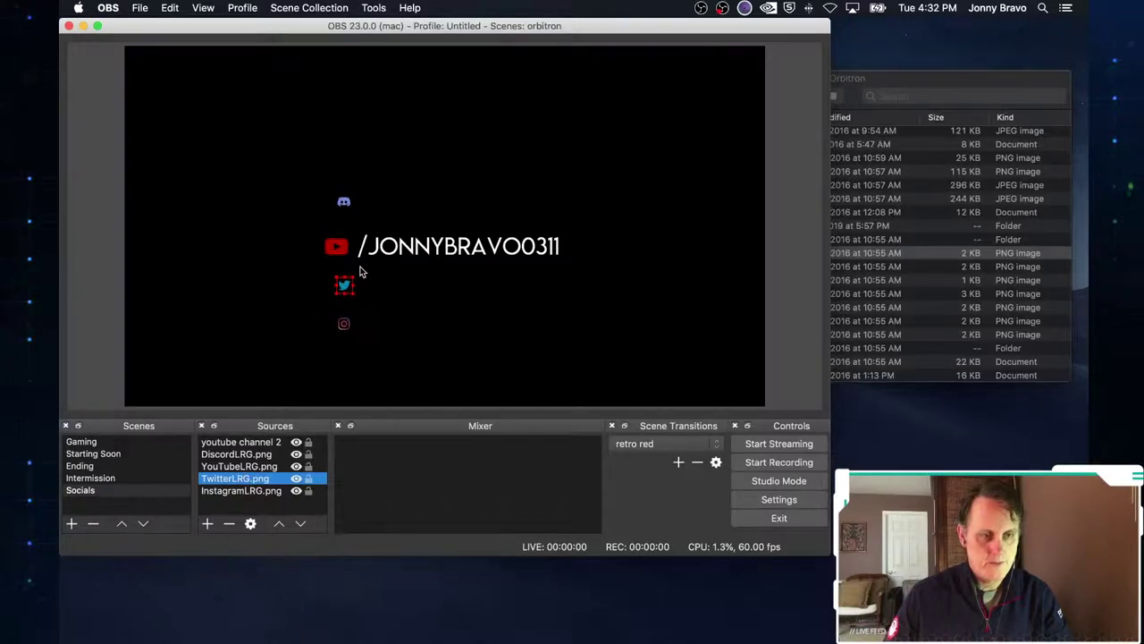
pyautogui.click(80, 441)
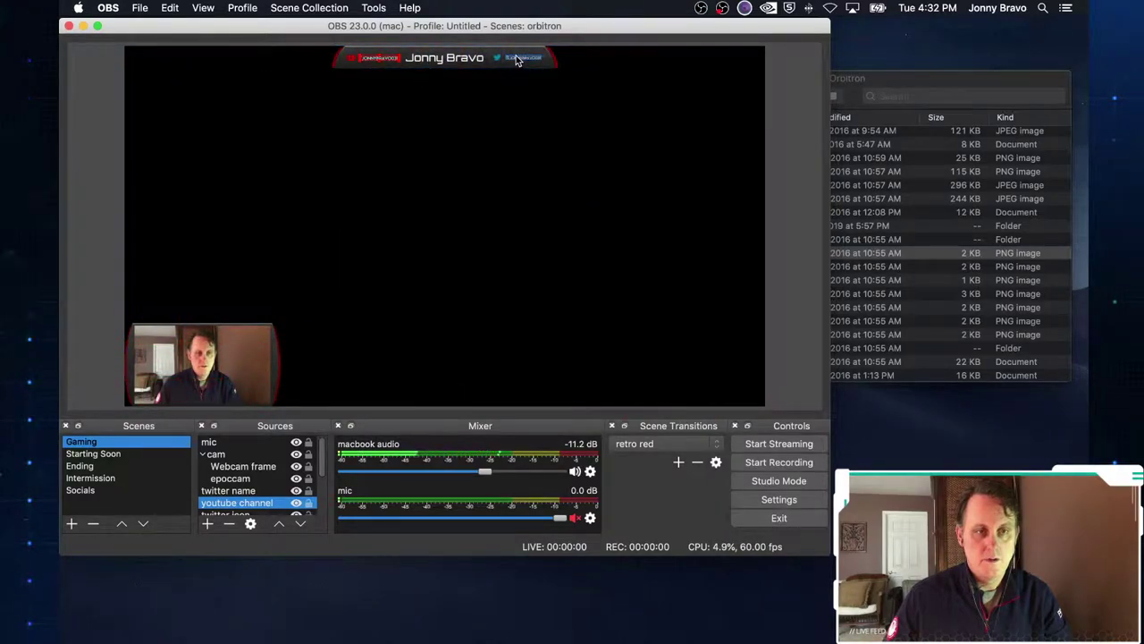
pyautogui.click(516, 59)
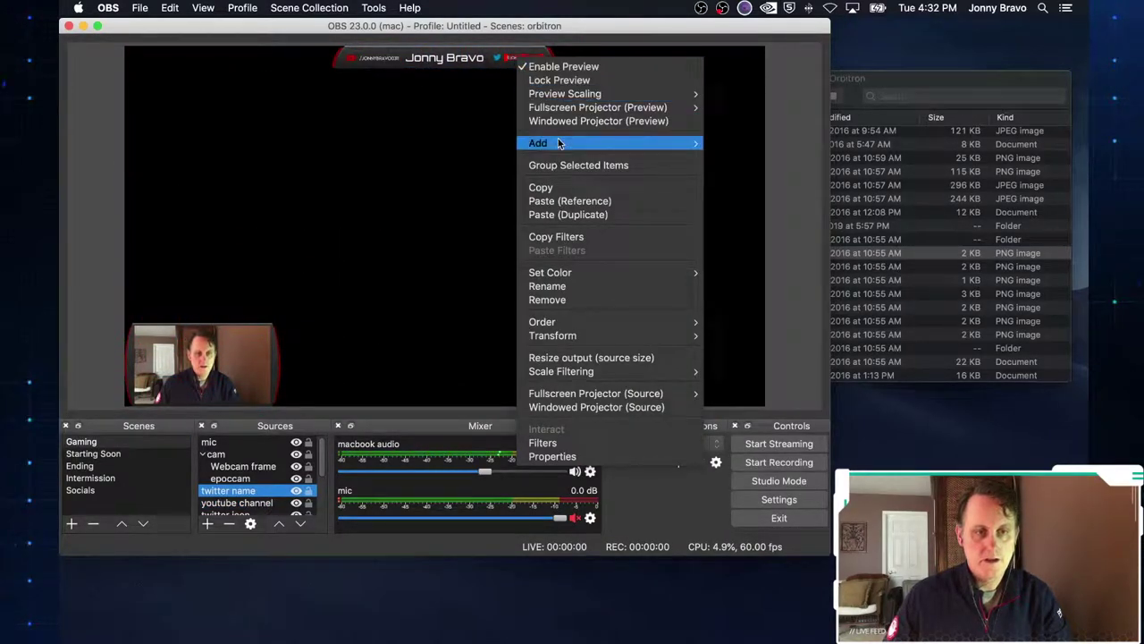
pyautogui.click(560, 187)
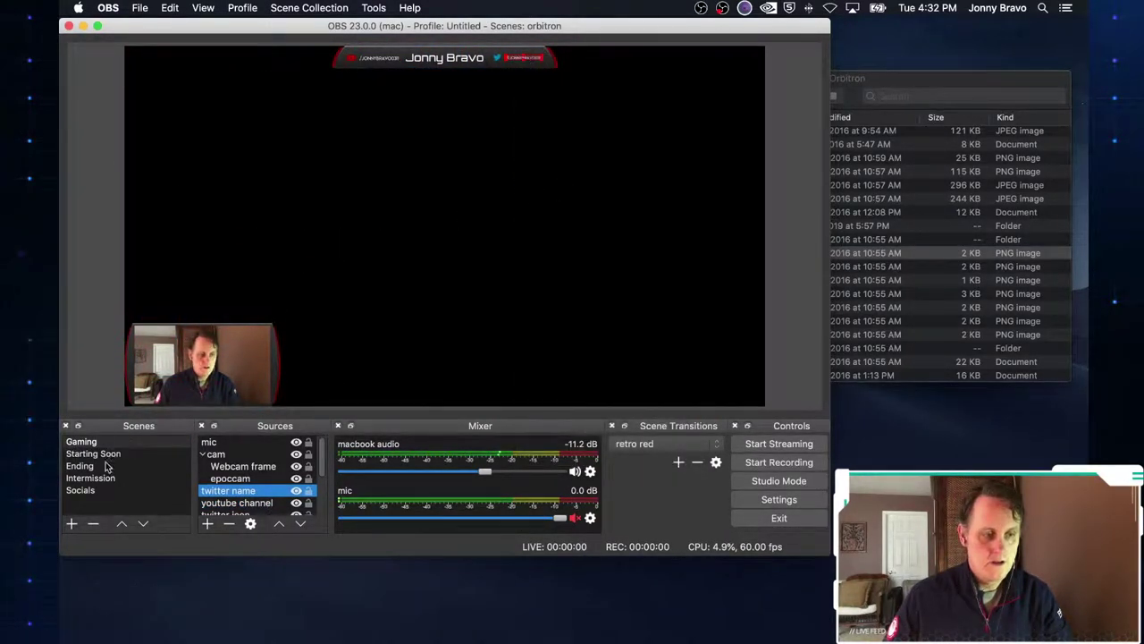
pyautogui.click(89, 491)
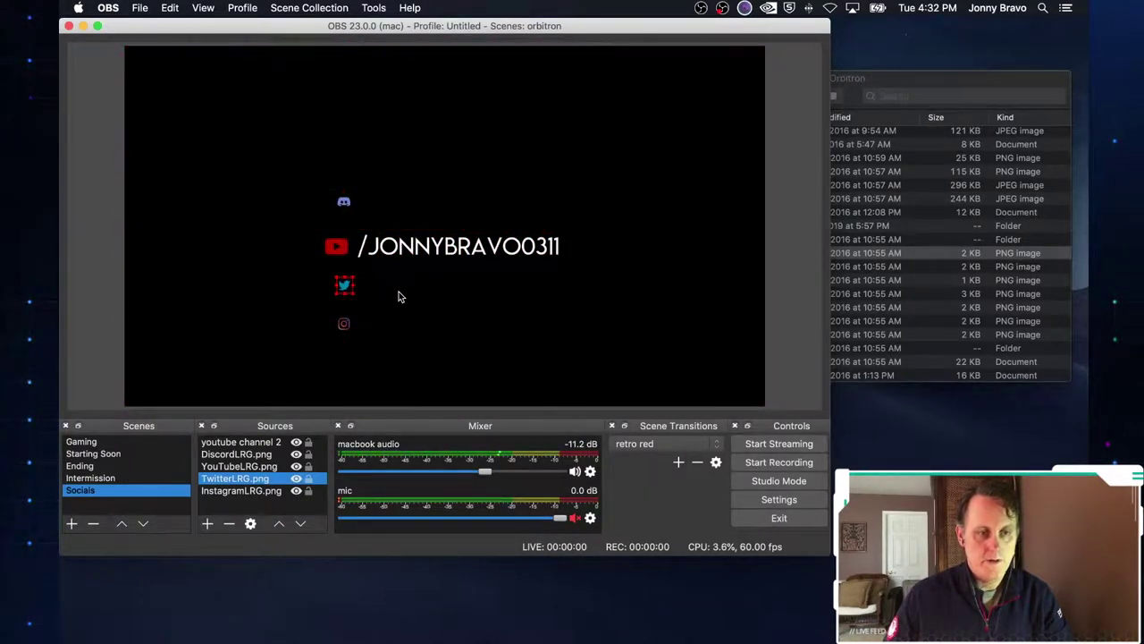
pyautogui.rightClick(400, 295)
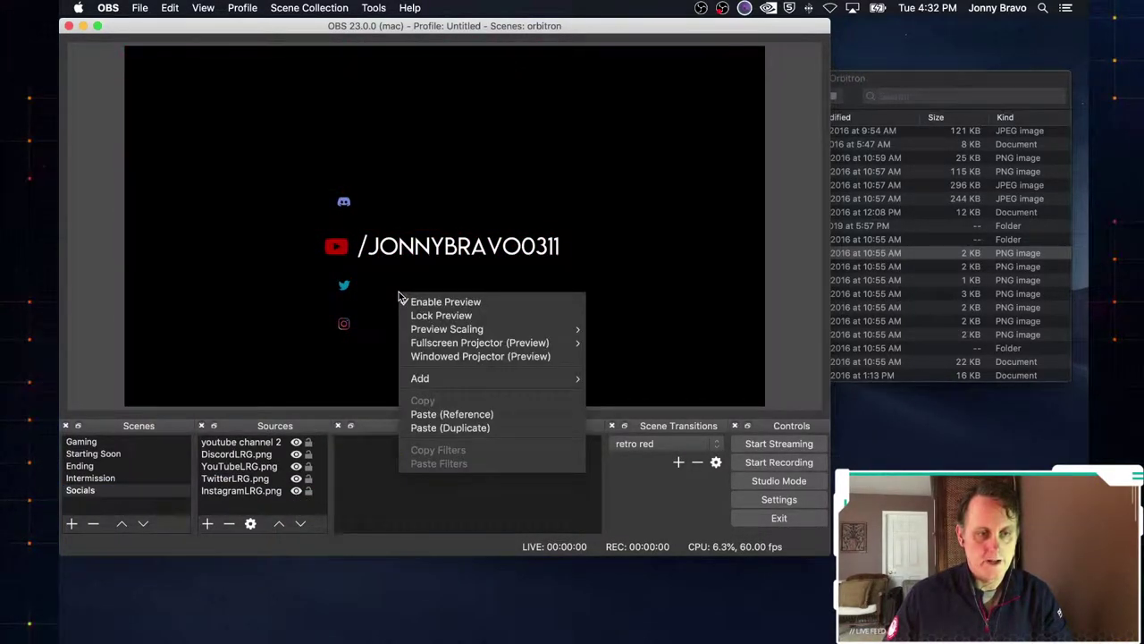
pyautogui.click(471, 430)
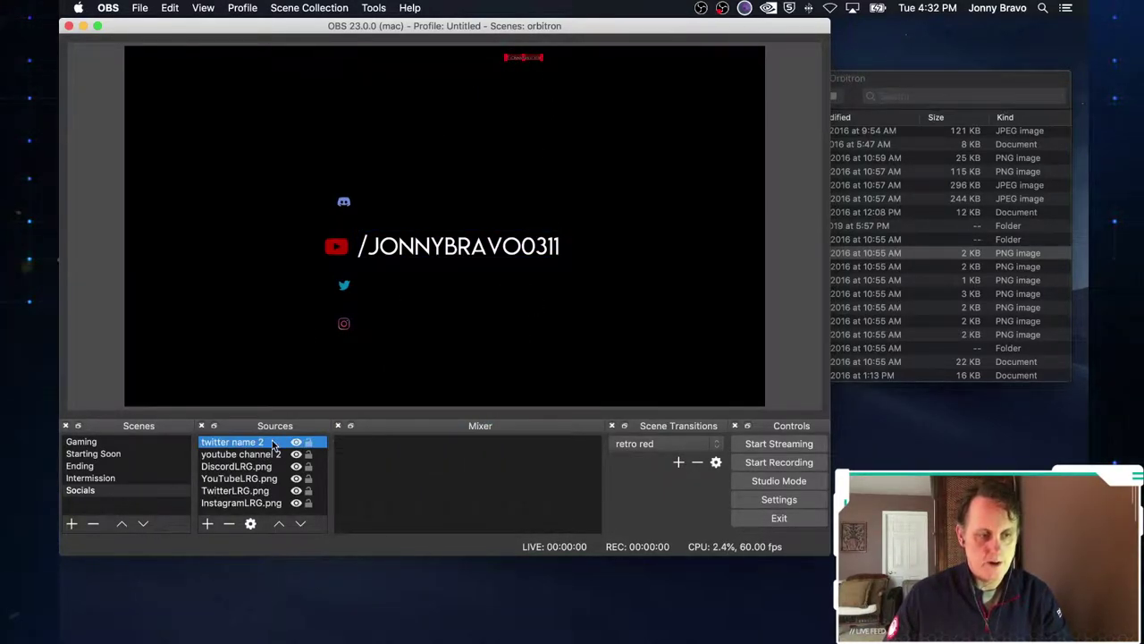
# - Set the font size of the duplicated "twitter name 2" text to 72
pyautogui.click(251, 524)
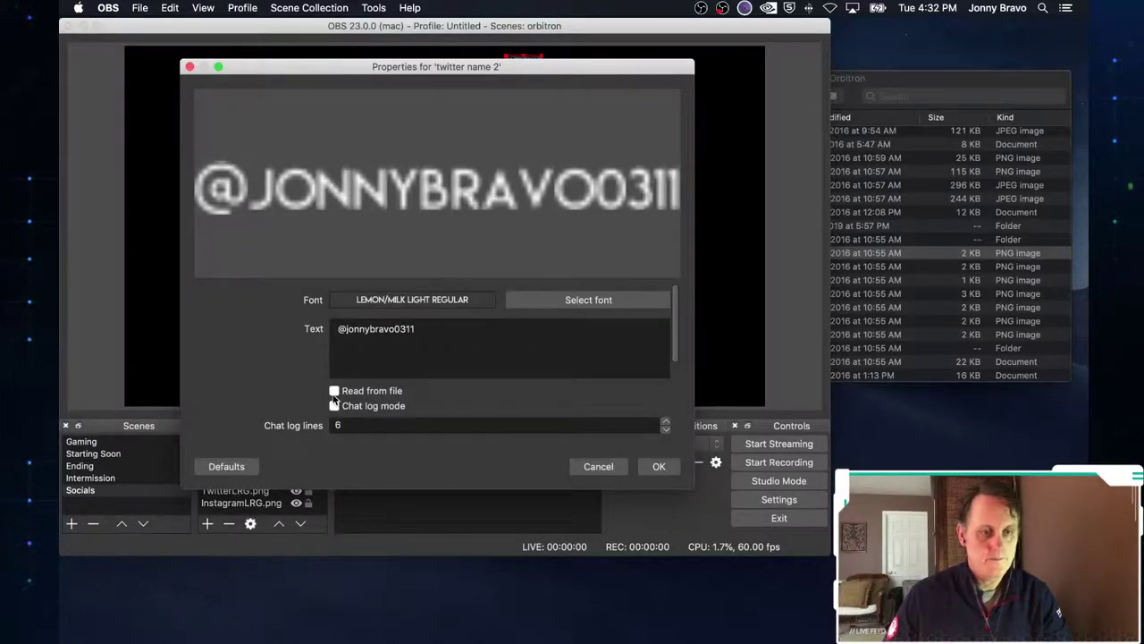
pyautogui.click(567, 301)
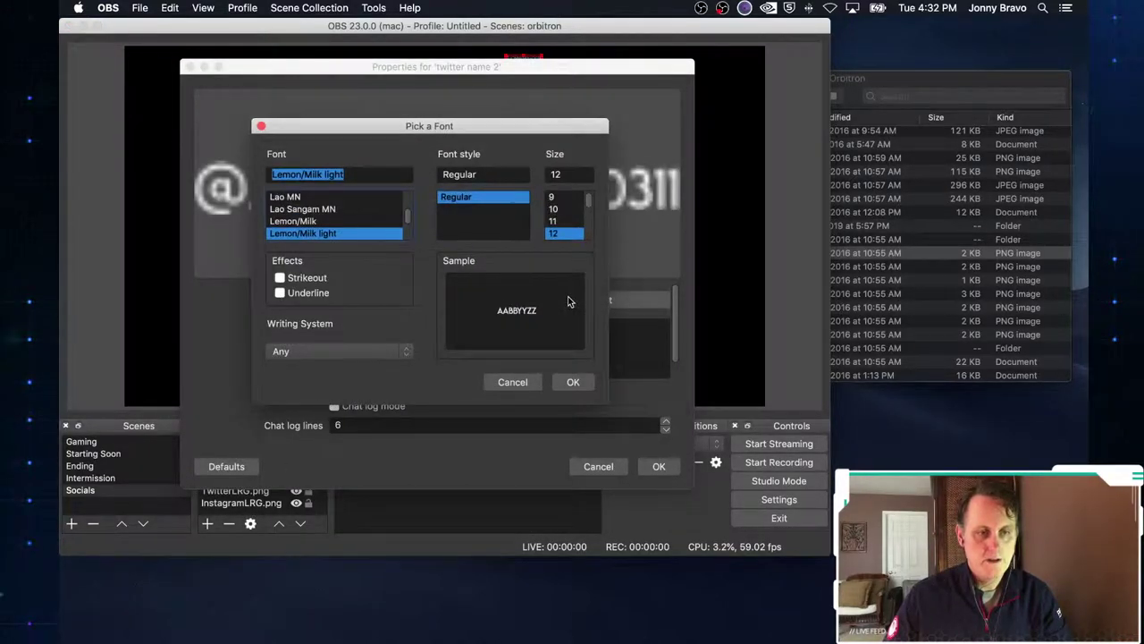
pyautogui.scroll(-5, 556, 230)
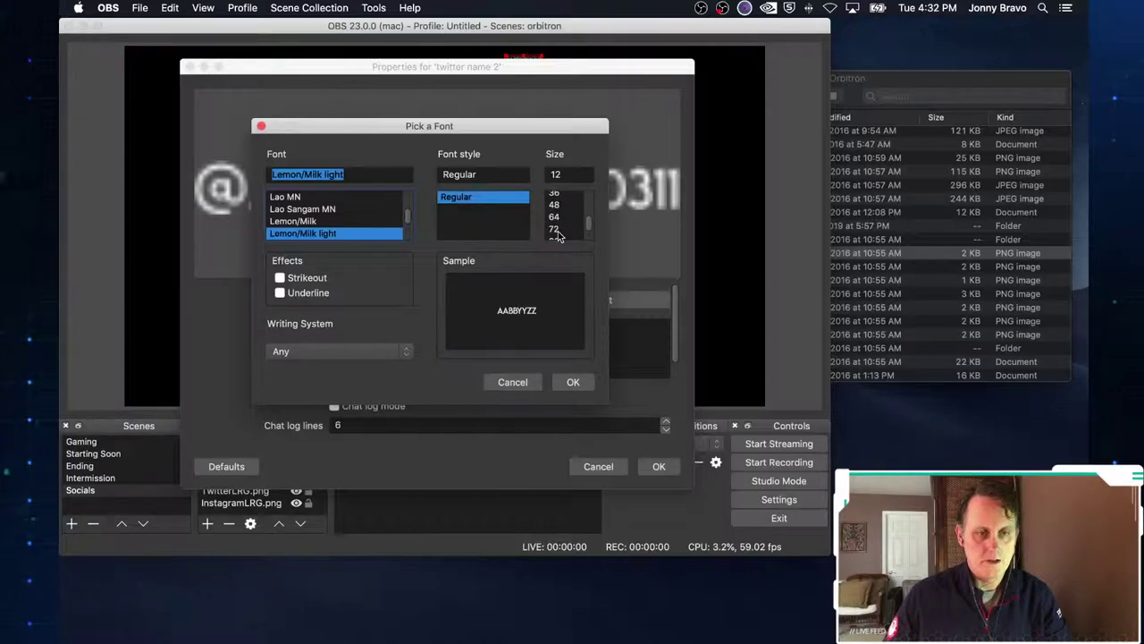
pyautogui.click(554, 230)
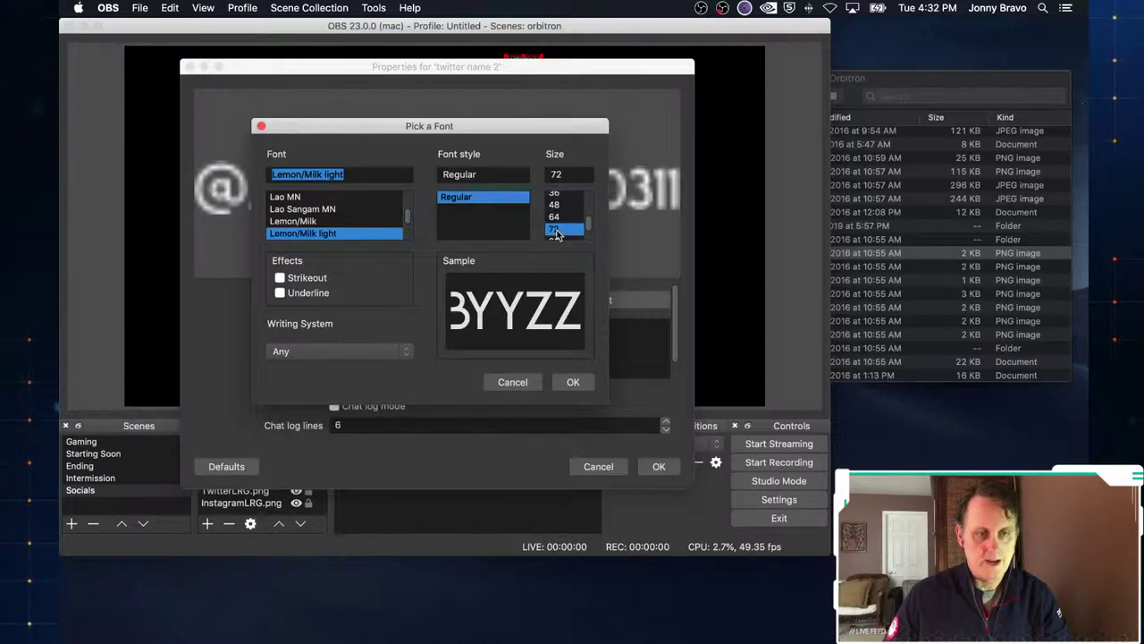
pyautogui.click(570, 385)
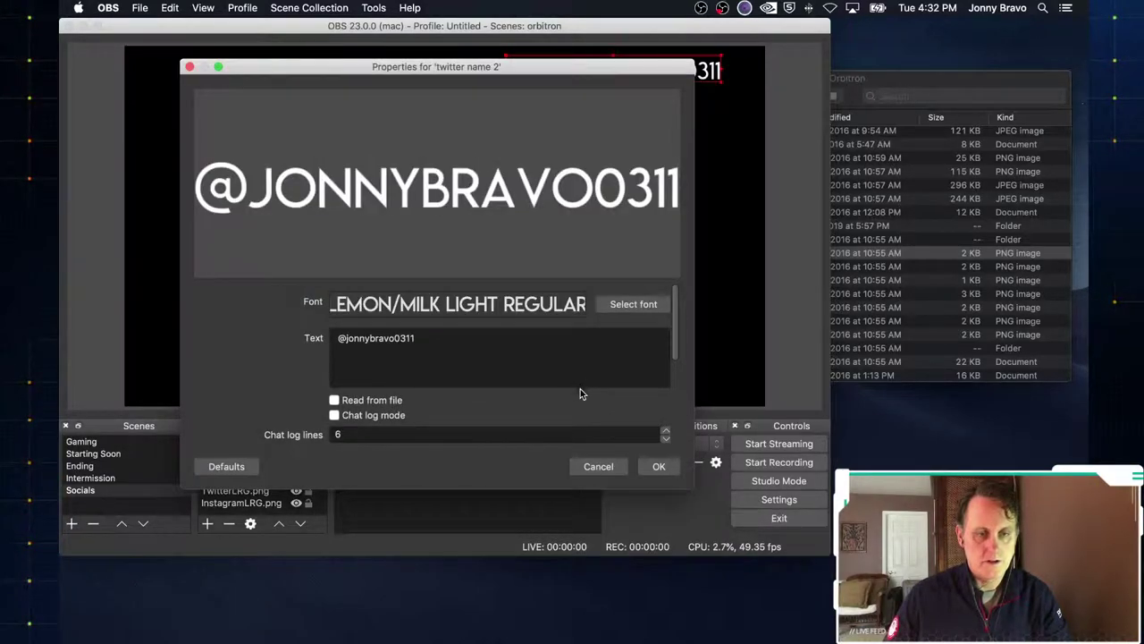
pyautogui.click(660, 467)
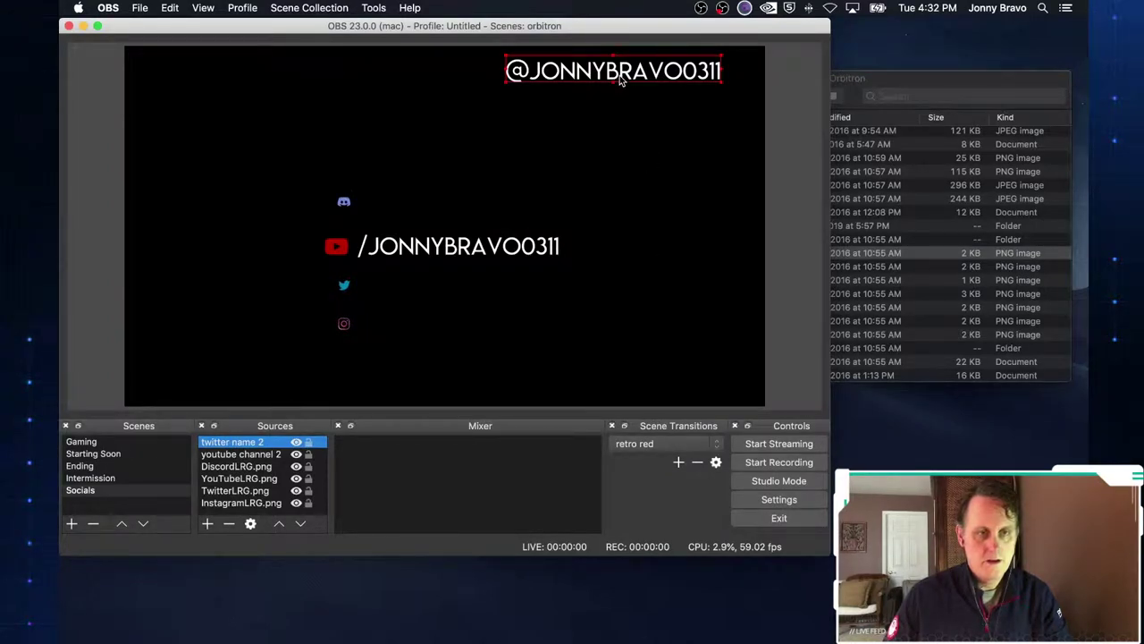
# - Move the Twitter name text beside the Twitter icon and enlarge that icon to about the text's height
pyautogui.moveTo(620, 80); pyautogui.dragTo(466, 292)
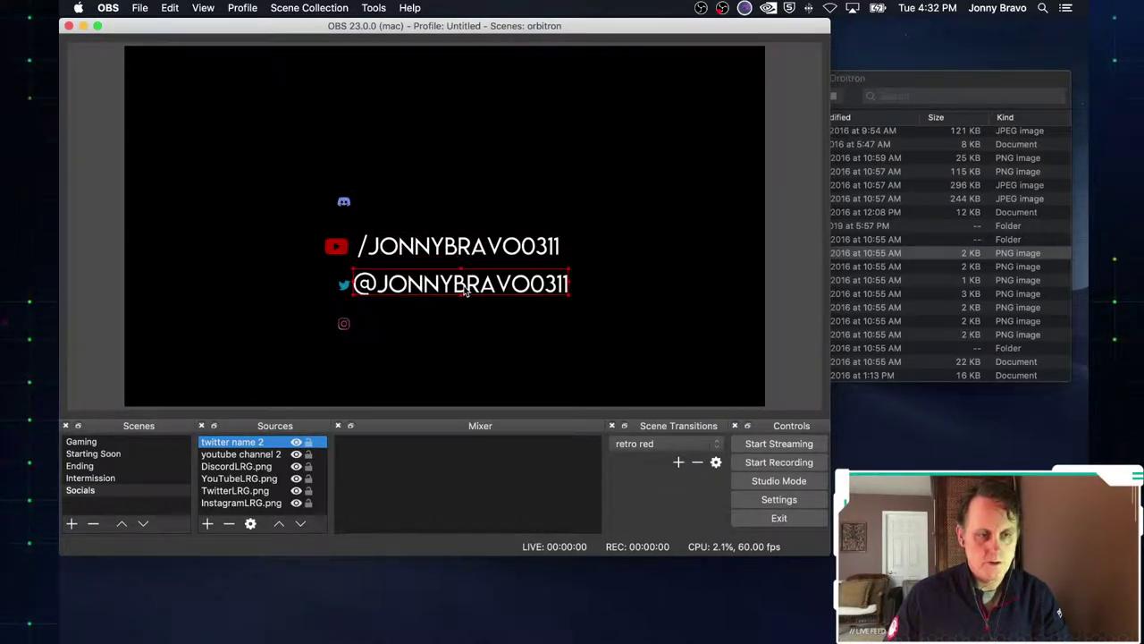
pyautogui.click(341, 284)
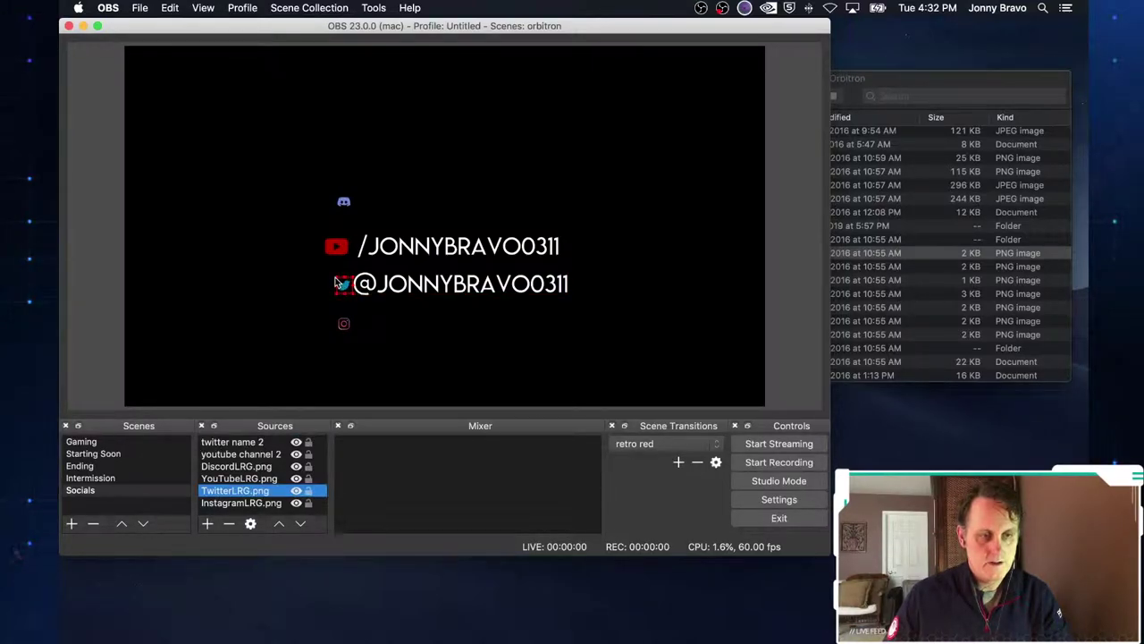
pyautogui.moveTo(338, 283)
pyautogui.mouseDown()
pyautogui.moveTo(328, 277)
pyautogui.moveTo(339, 287)
pyautogui.mouseUp()
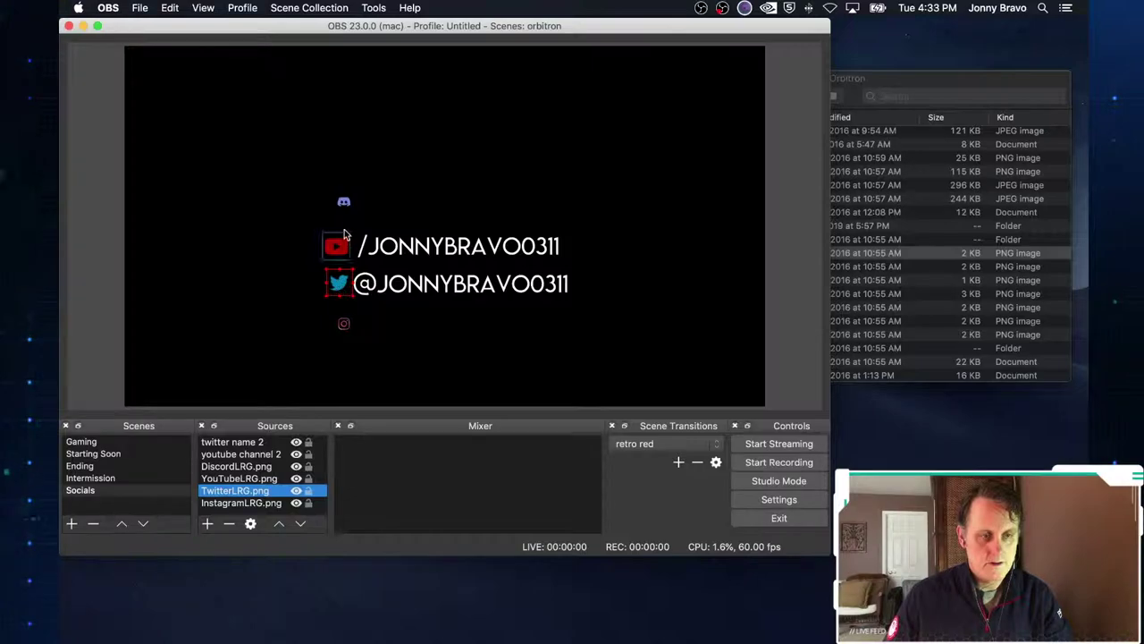
# - Nudge the YouTube icon toward its channel text to line up with the Twitter icon, and select the Twitter name text
pyautogui.moveTo(341, 248); pyautogui.dragTo(347, 249)
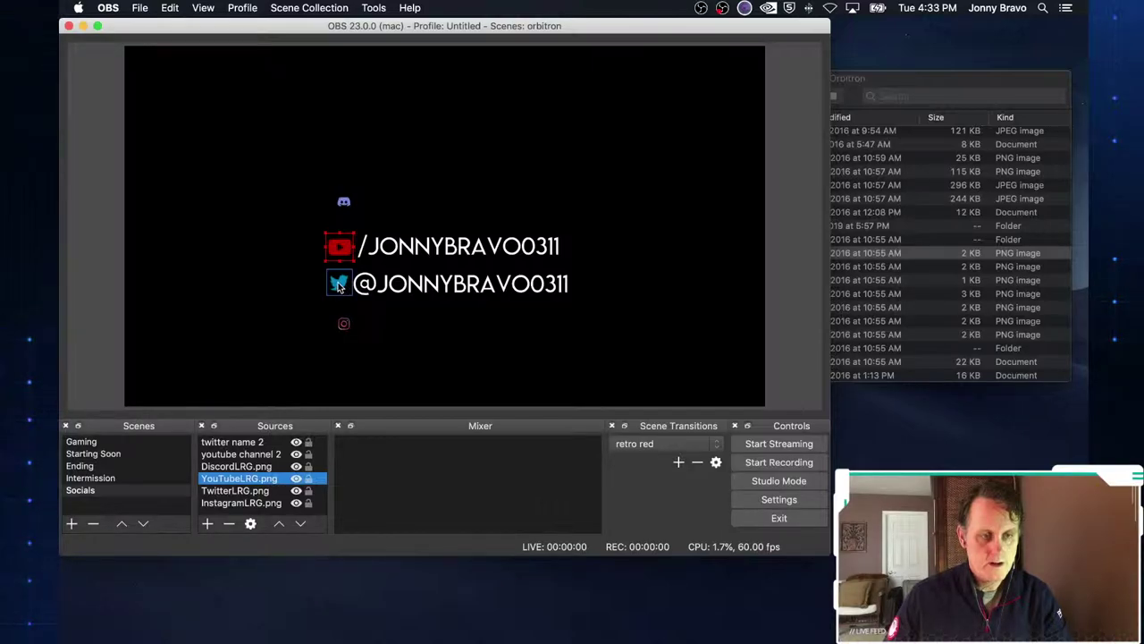
pyautogui.click(339, 284)
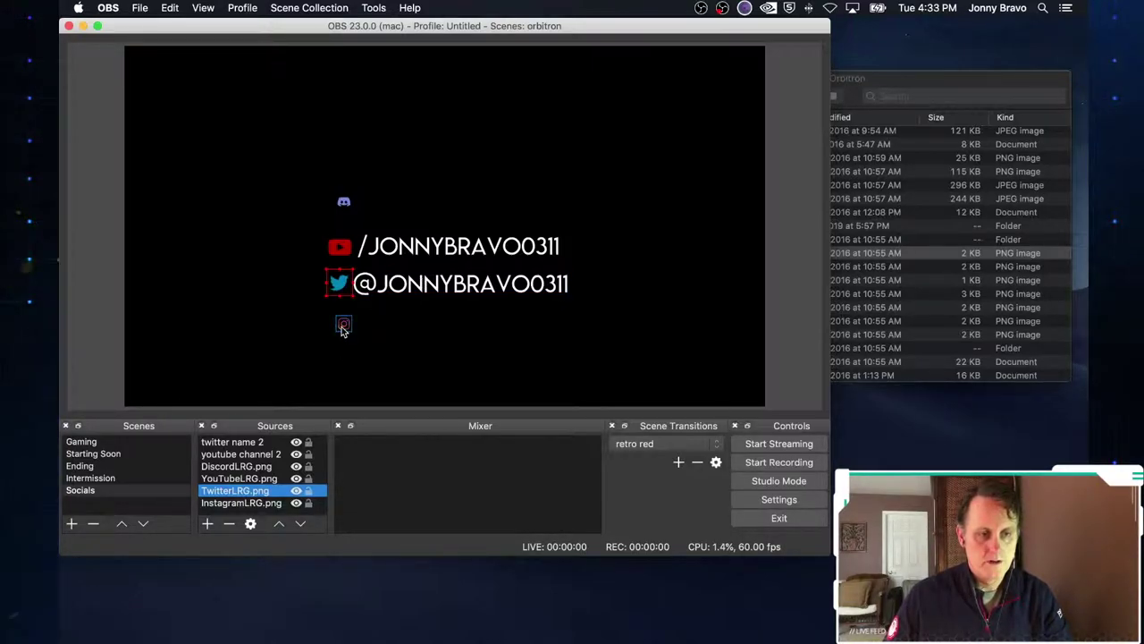
pyautogui.click(411, 285)
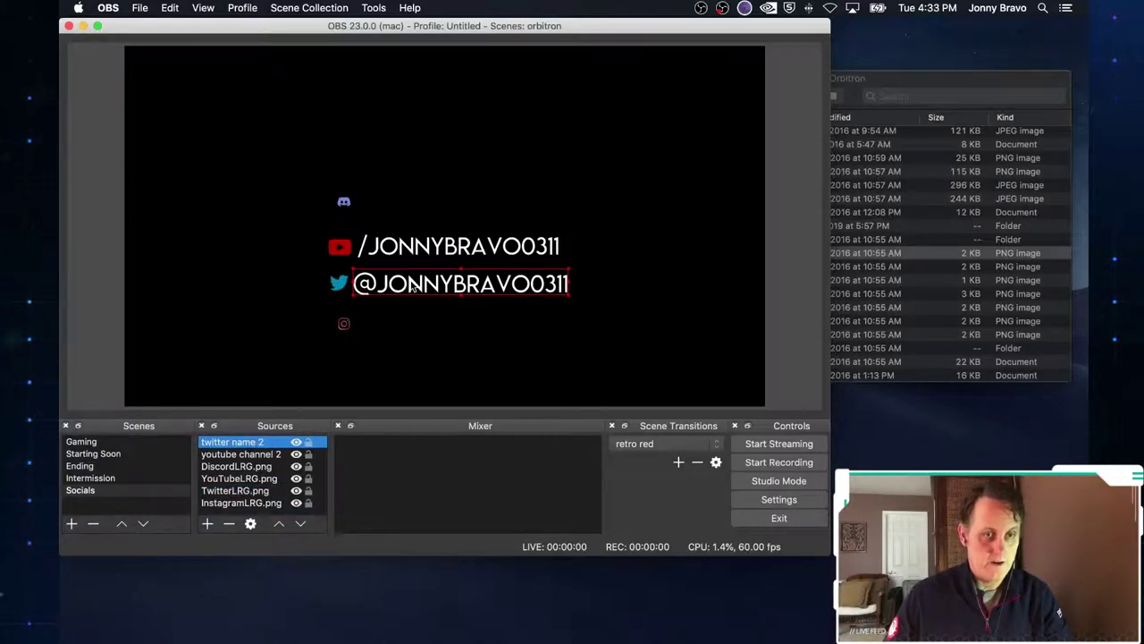
# - Copy the Twitter name text, paste it as a reference in the Socials scene, and place it beside the Instagram icon
pyautogui.rightClick(413, 286)
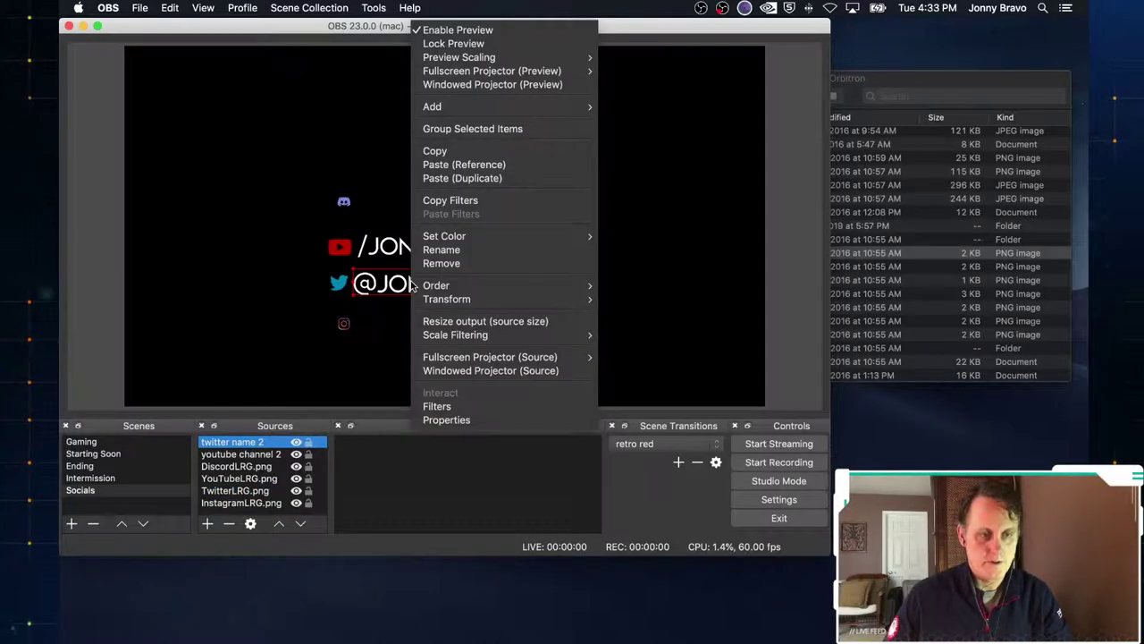
pyautogui.click(460, 152)
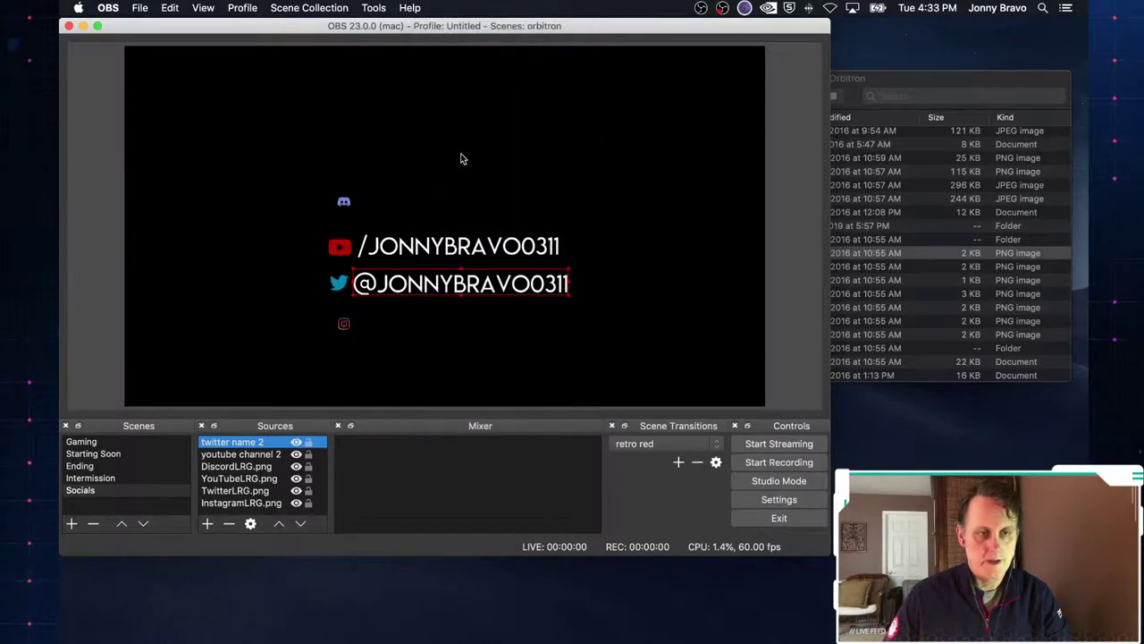
pyautogui.rightClick(429, 284)
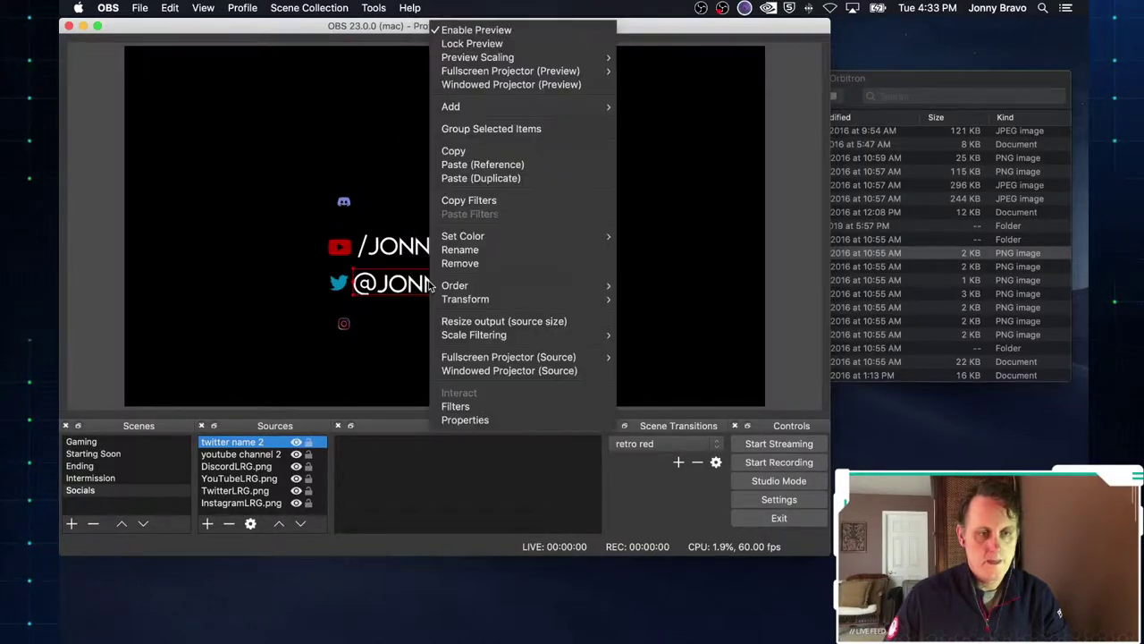
pyautogui.click(512, 168)
pyautogui.moveTo(442, 288); pyautogui.dragTo(441, 328)
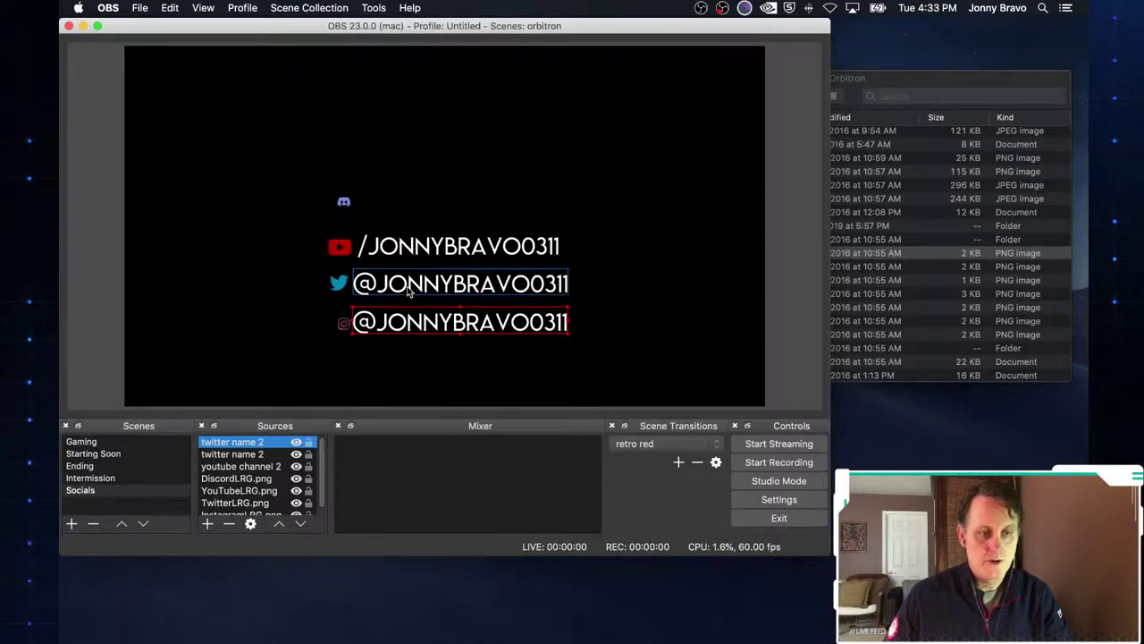
# - Remove the trailing digits "0311" from the original "twitter name 2" text
pyautogui.click(478, 295)
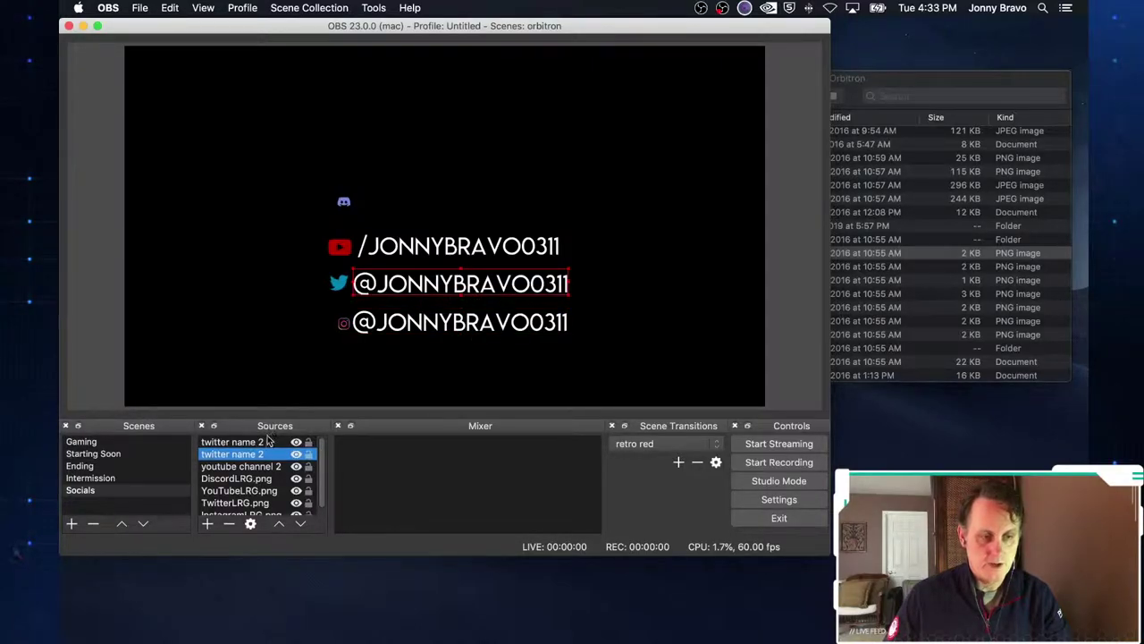
pyautogui.click(249, 524)
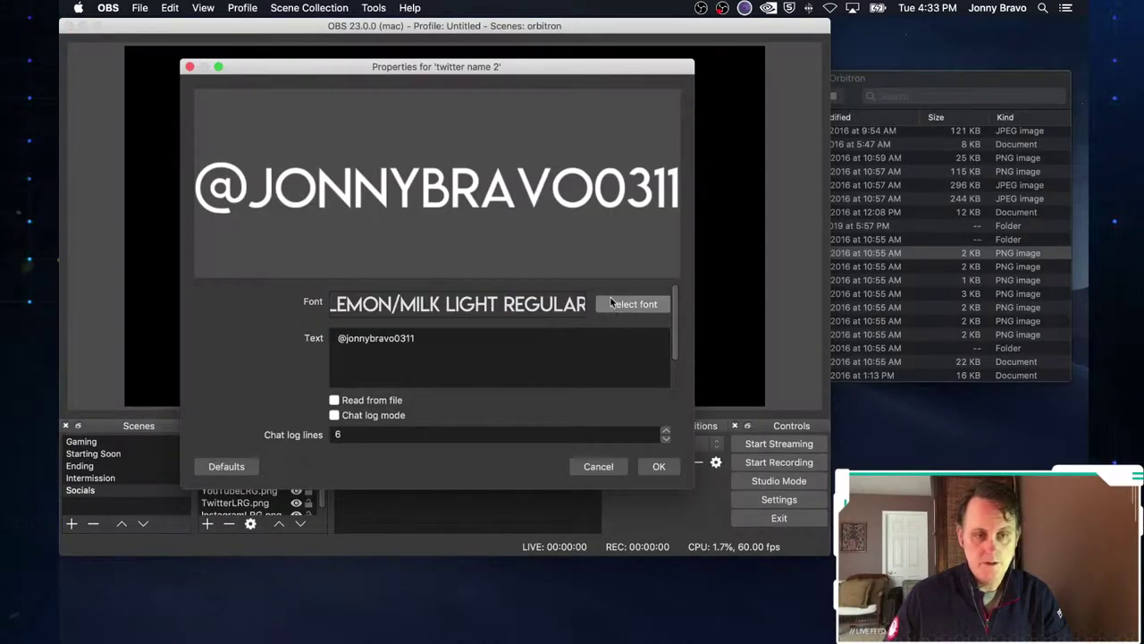
pyautogui.press('BackSpace')
pyautogui.press('BackSpace')
pyautogui.press('BackSpace')
pyautogui.press('BackSpace')
pyautogui.press('BackSpace')
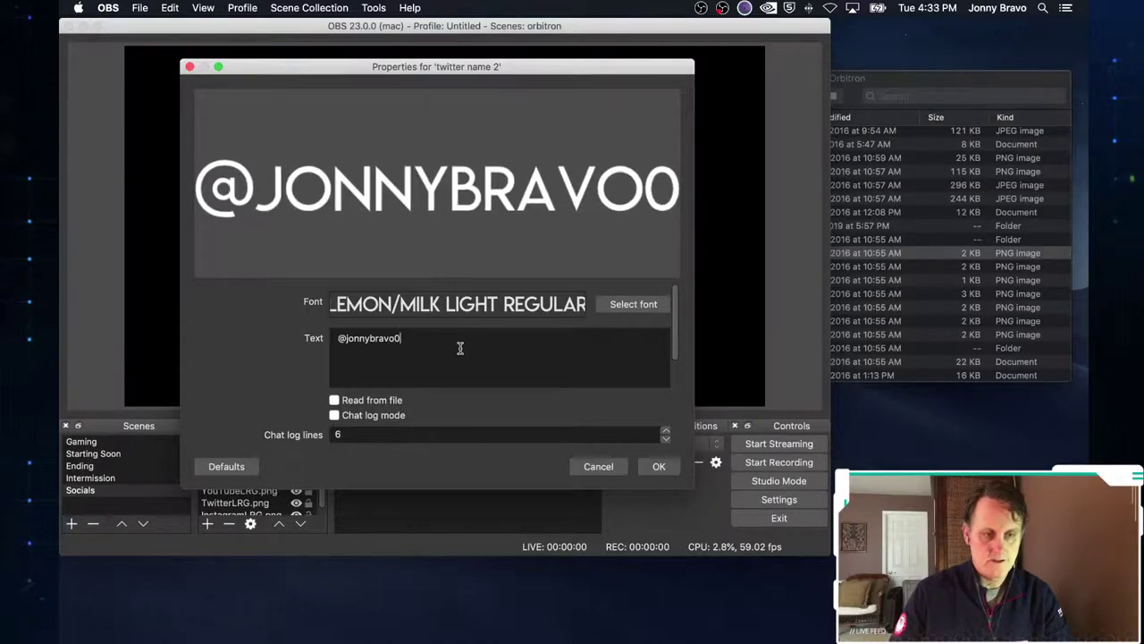
pyautogui.write('o')
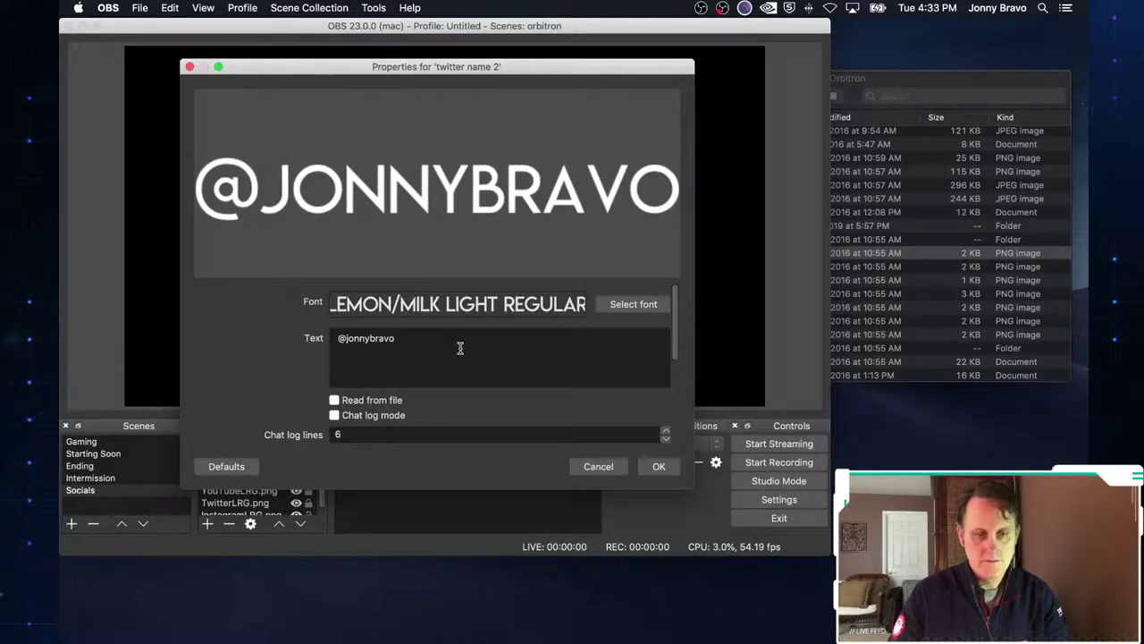
pyautogui.click(659, 466)
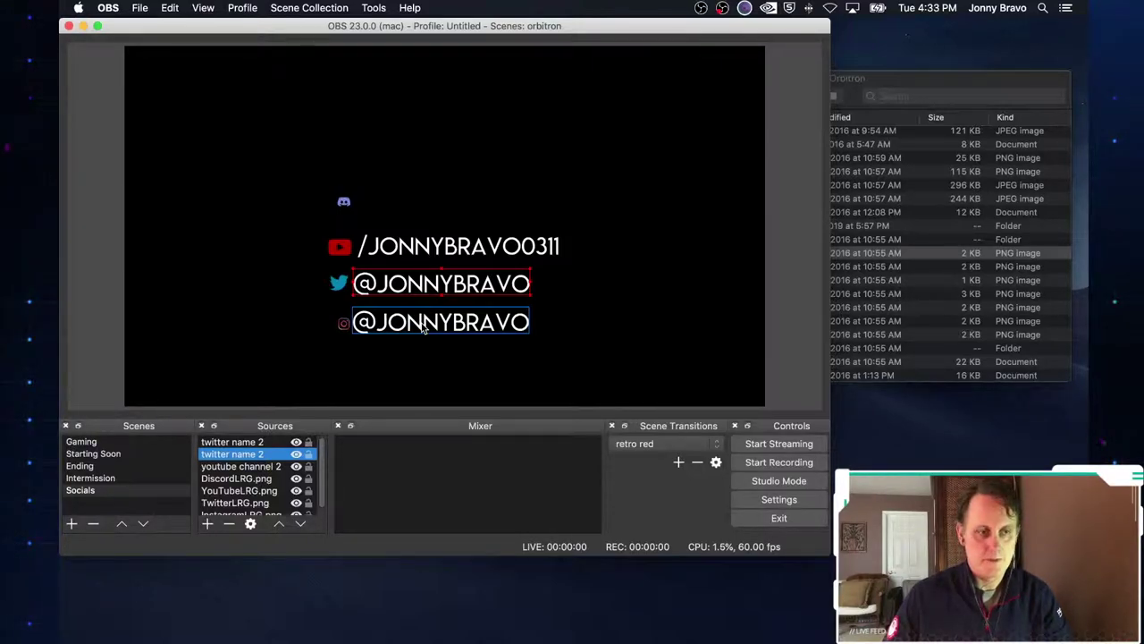
# - Add "0311" back to the end of the original "twitter name 2" text
pyautogui.click(250, 523)
pyautogui.click(404, 344)
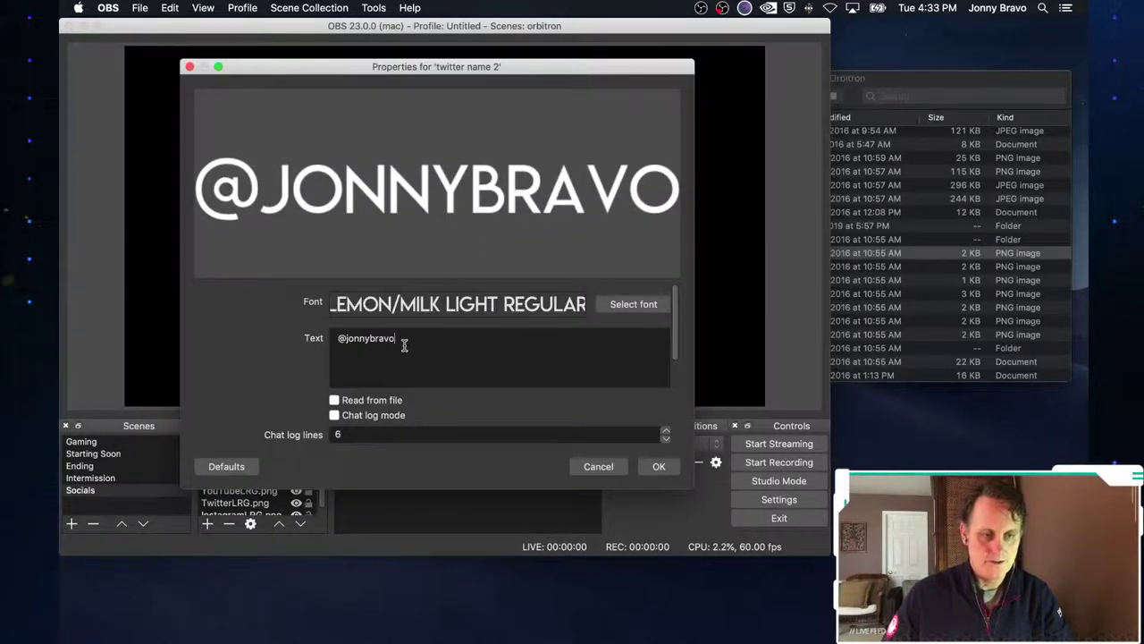
pyautogui.write('0311')
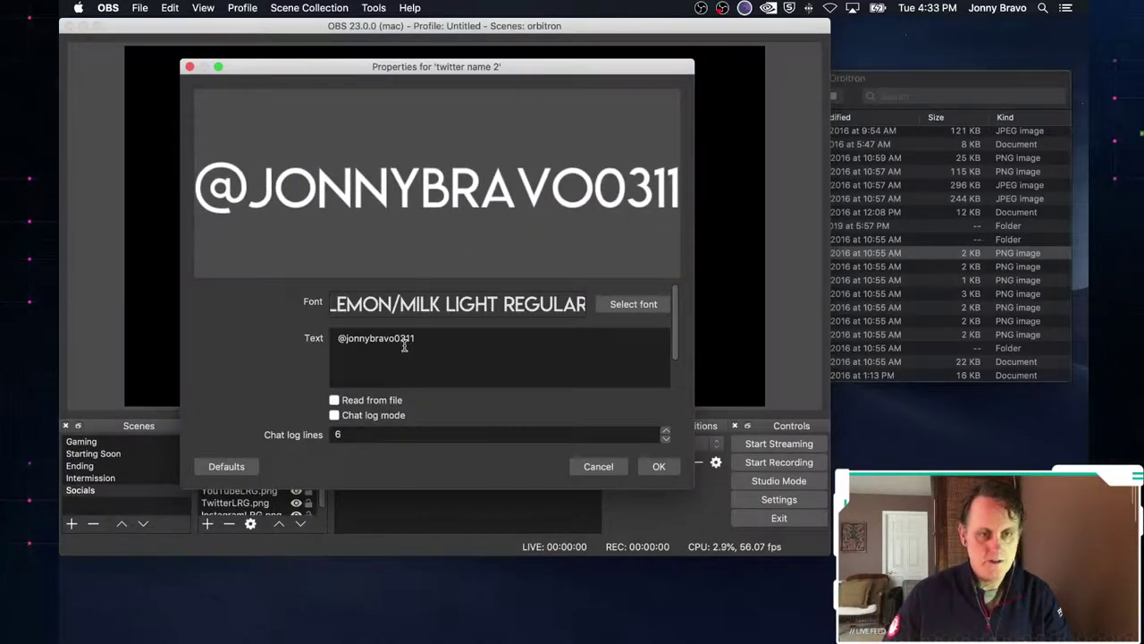
pyautogui.click(659, 466)
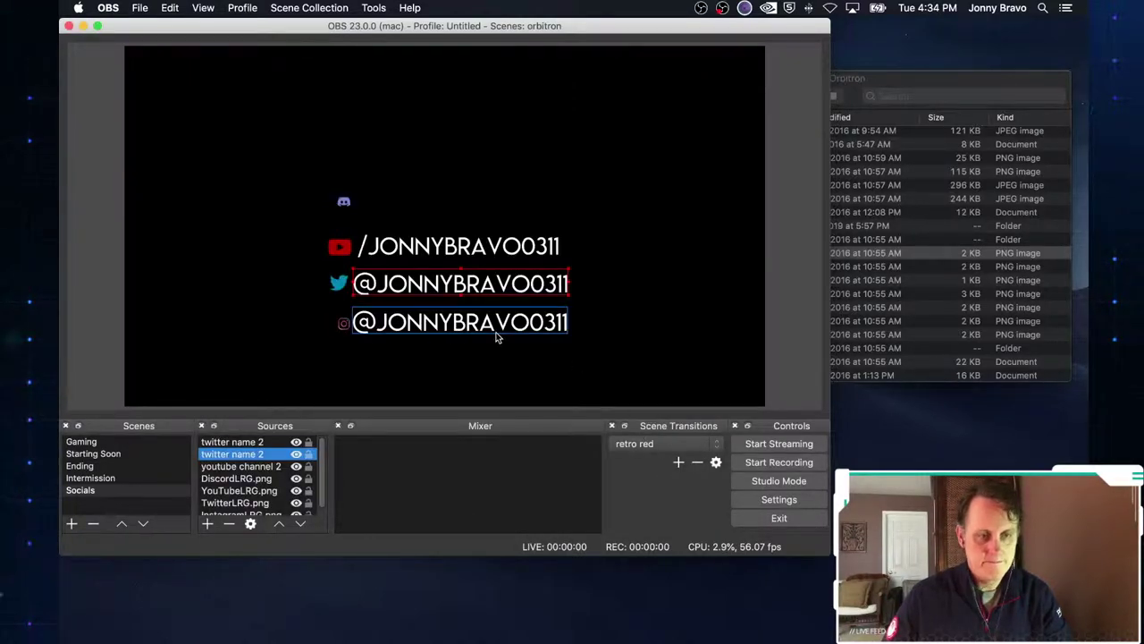
# - Enlarge the Instagram icon to about the height of its text and align it under the Twitter icon
pyautogui.click(343, 324)
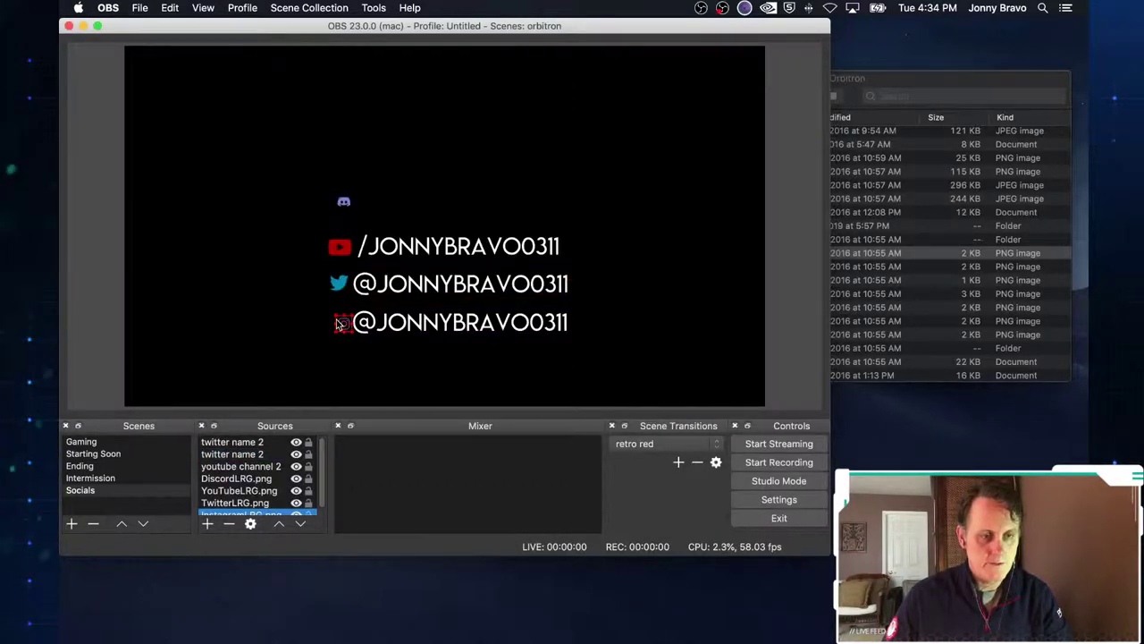
pyautogui.moveTo(337, 320)
pyautogui.mouseDown()
pyautogui.moveTo(329, 315)
pyautogui.moveTo(337, 323)
pyautogui.mouseUp()
# - Move the YouTube icon and text down and the Instagram icon and text up, spacing both rows closely around the Twitter row
pyautogui.click(341, 250)
pyautogui.click(342, 252)
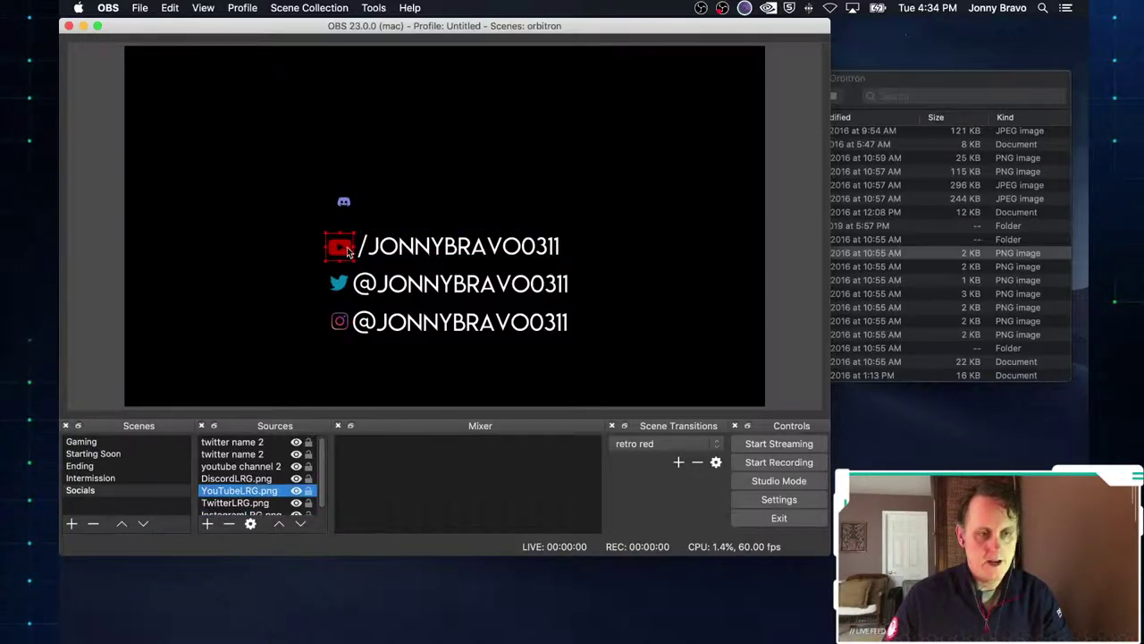
pyautogui.keyDown('super'); pyautogui.click(389, 257); pyautogui.keyUp('super')
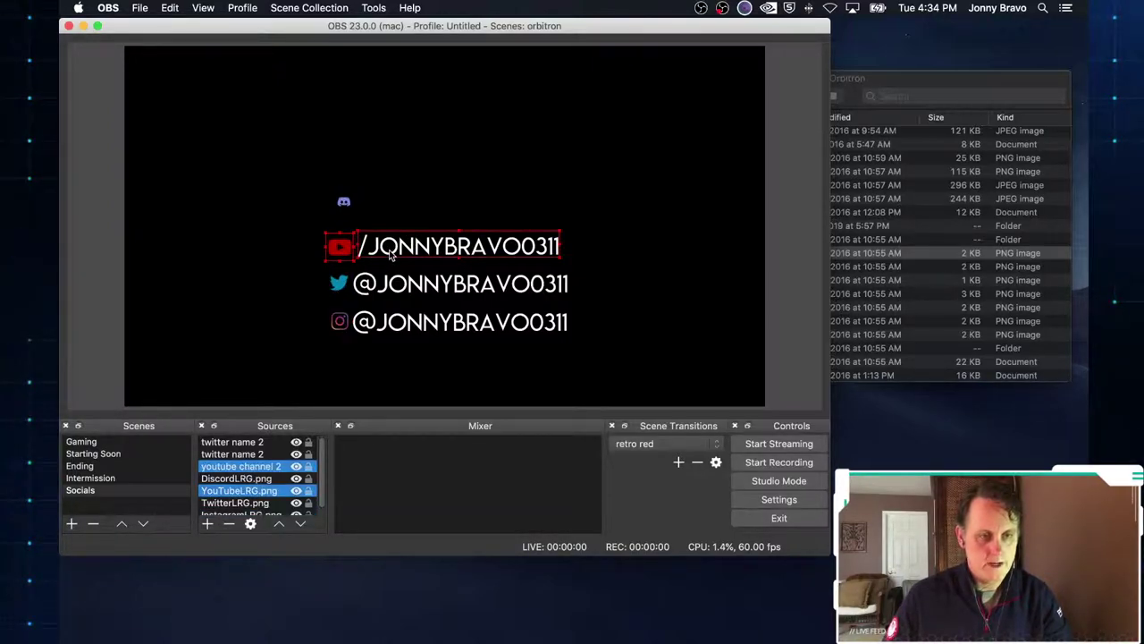
pyautogui.moveTo(391, 255); pyautogui.dragTo(392, 259)
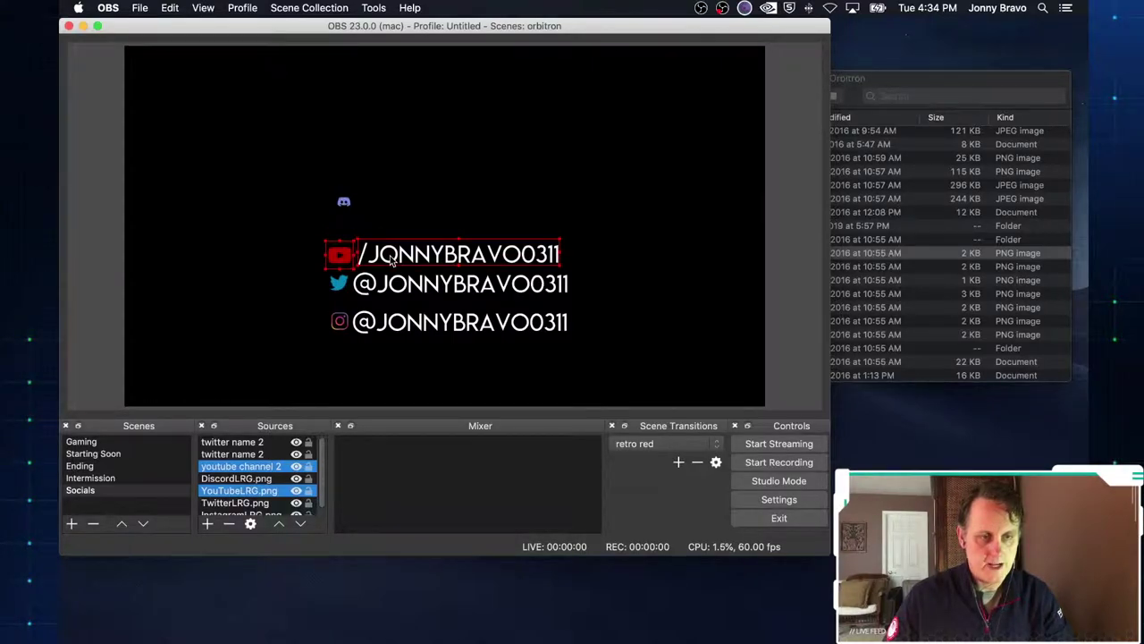
pyautogui.click(338, 327)
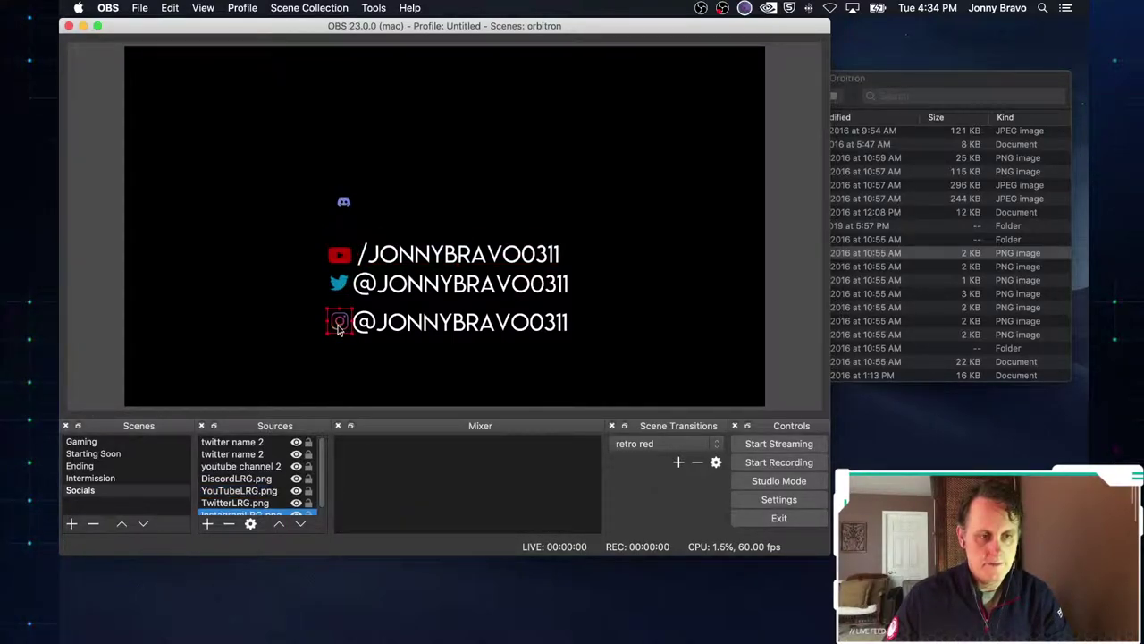
pyautogui.keyDown('super'); pyautogui.click(377, 333); pyautogui.keyUp('super')
pyautogui.moveTo(376, 332); pyautogui.dragTo(376, 328)
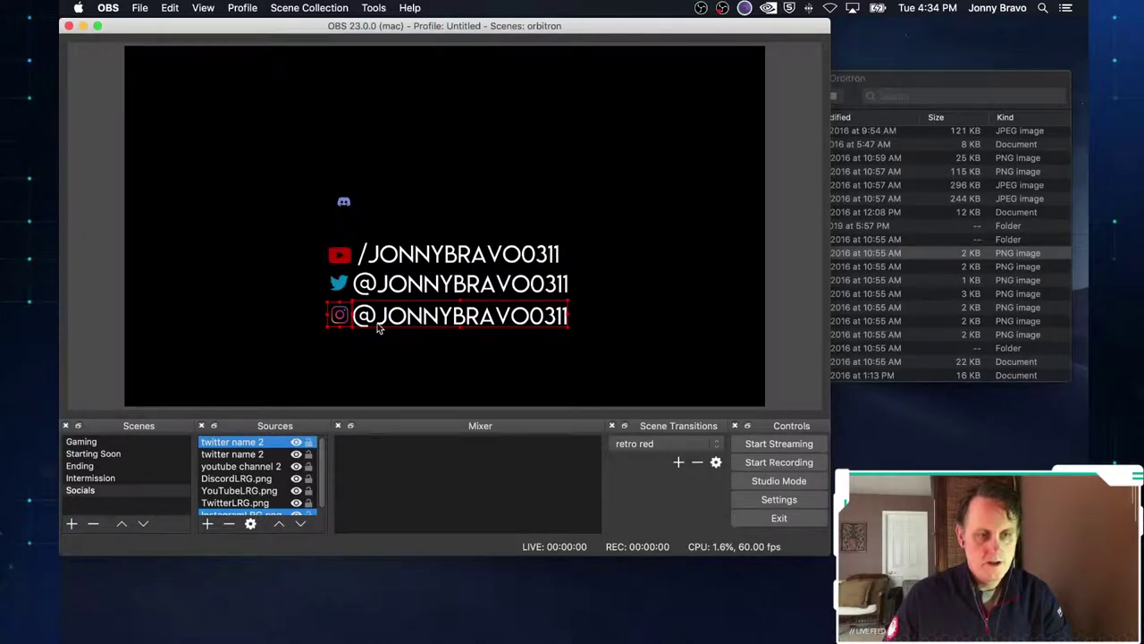
pyautogui.click(423, 379)
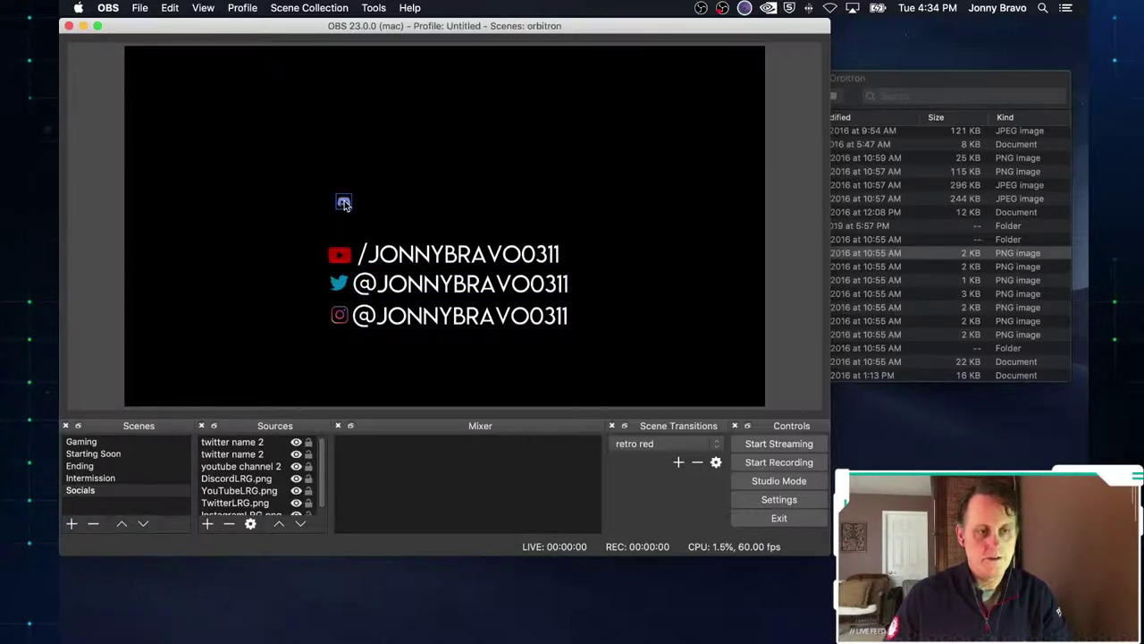
# - Remove the DiscordLRG.png source from the Socials scene
pyautogui.click(343, 203)
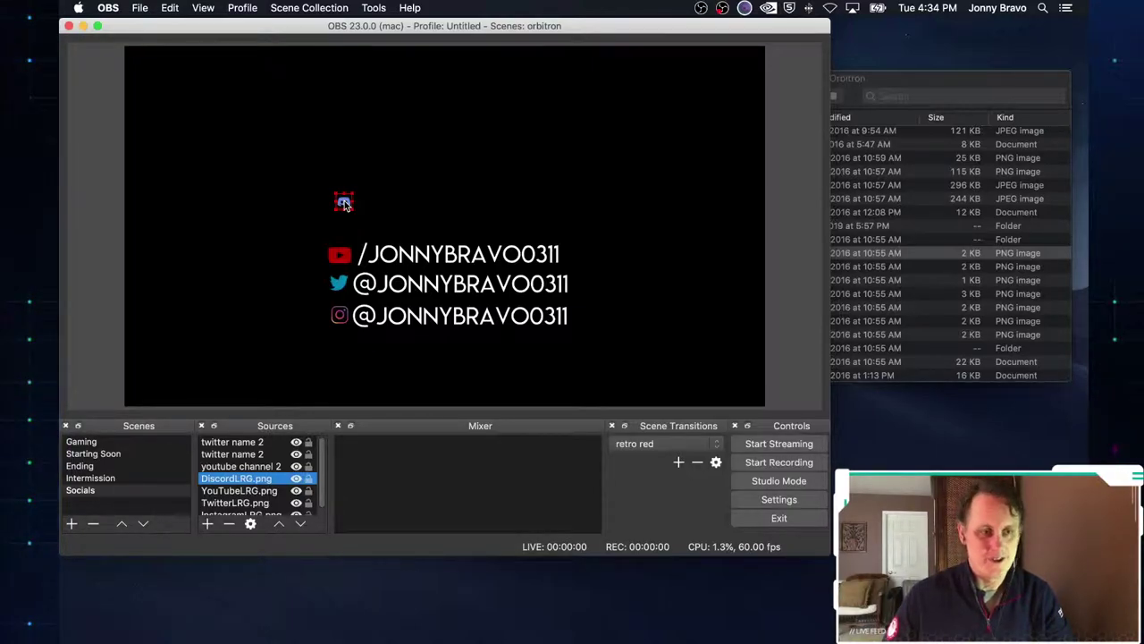
pyautogui.rightClick(344, 202)
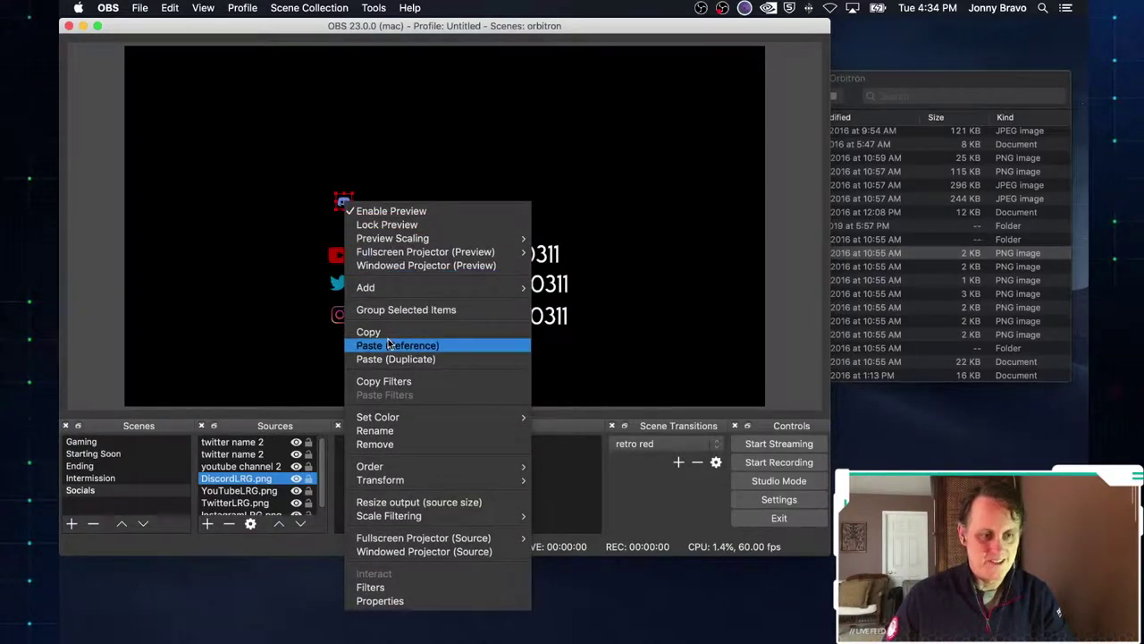
pyautogui.click(397, 445)
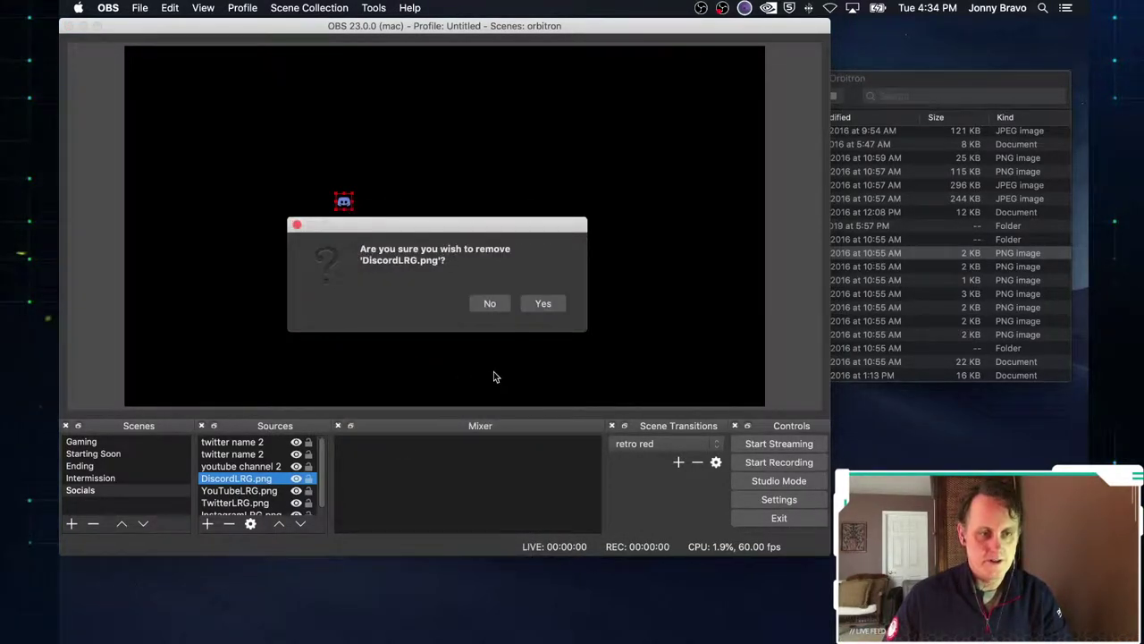
pyautogui.click(554, 307)
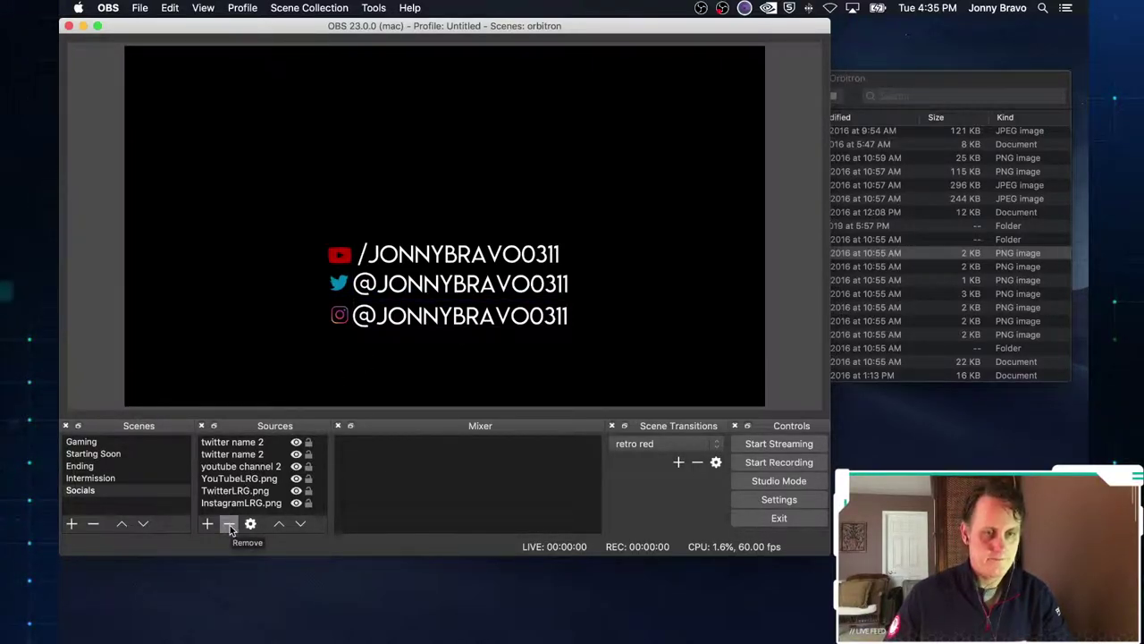
# - Group all YouTube, Twitter and Instagram icons and texts in the Socials scene and name the group "social group"
pyautogui.click(340, 255)
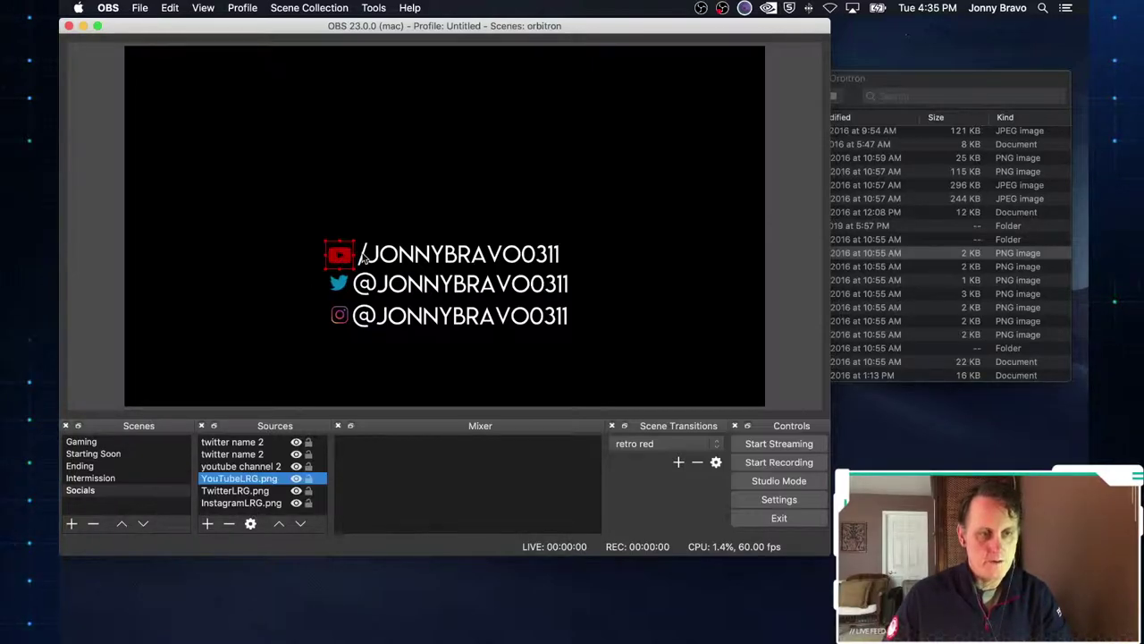
pyautogui.keyDown('super'); pyautogui.click(402, 257); pyautogui.keyUp('super')
pyautogui.keyDown('super'); pyautogui.click(401, 283); pyautogui.keyUp('super')
pyautogui.keyDown('super'); pyautogui.click(340, 283); pyautogui.keyUp('super')
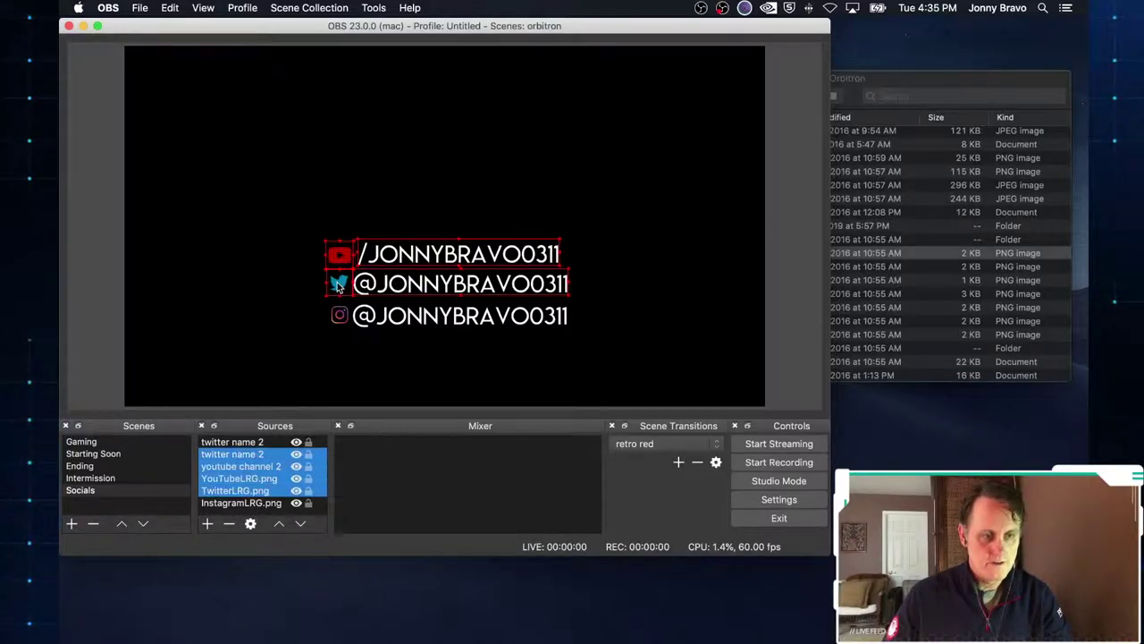
pyautogui.keyDown('super'); pyautogui.click(339, 316); pyautogui.keyUp('super')
pyautogui.keyDown('super'); pyautogui.click(420, 320); pyautogui.keyUp('super')
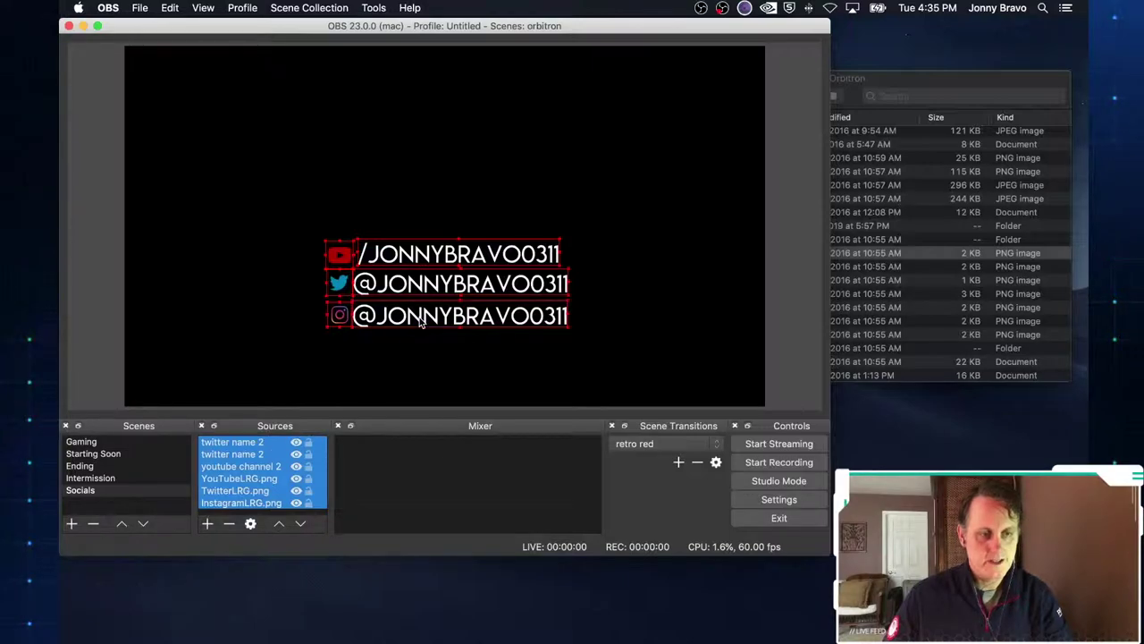
pyautogui.rightClick(244, 461)
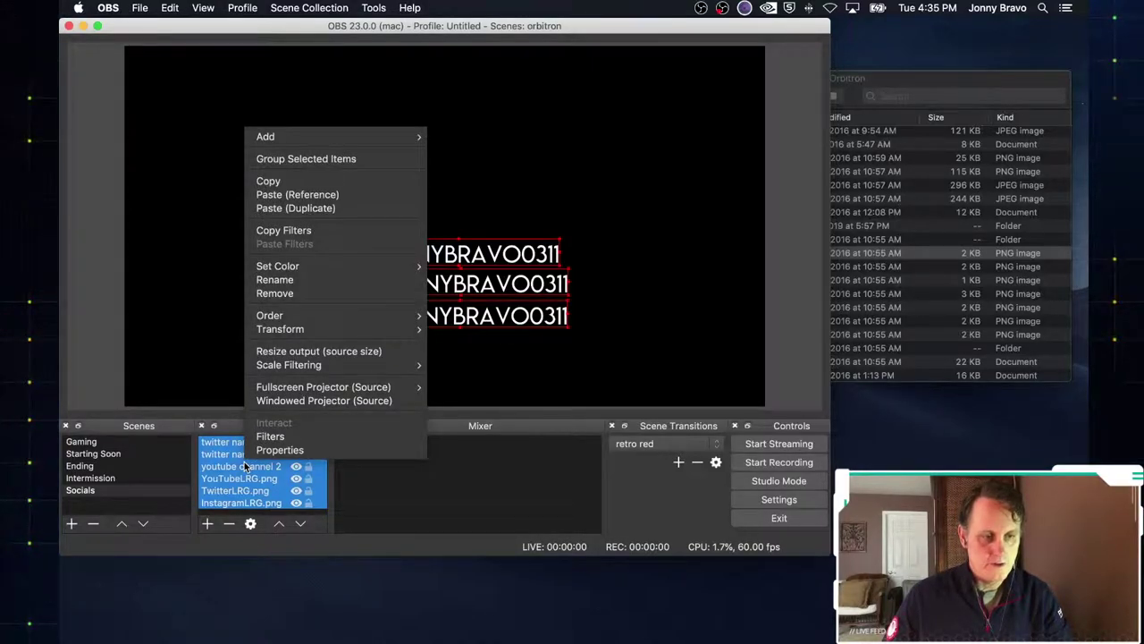
pyautogui.click(342, 159)
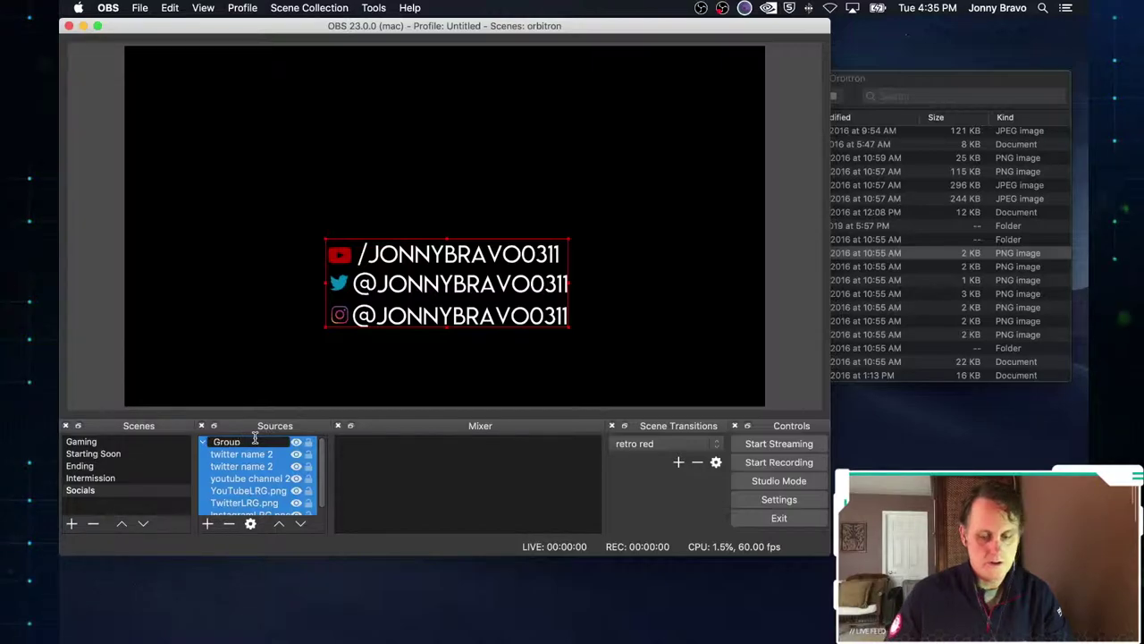
pyautogui.write('Gr')
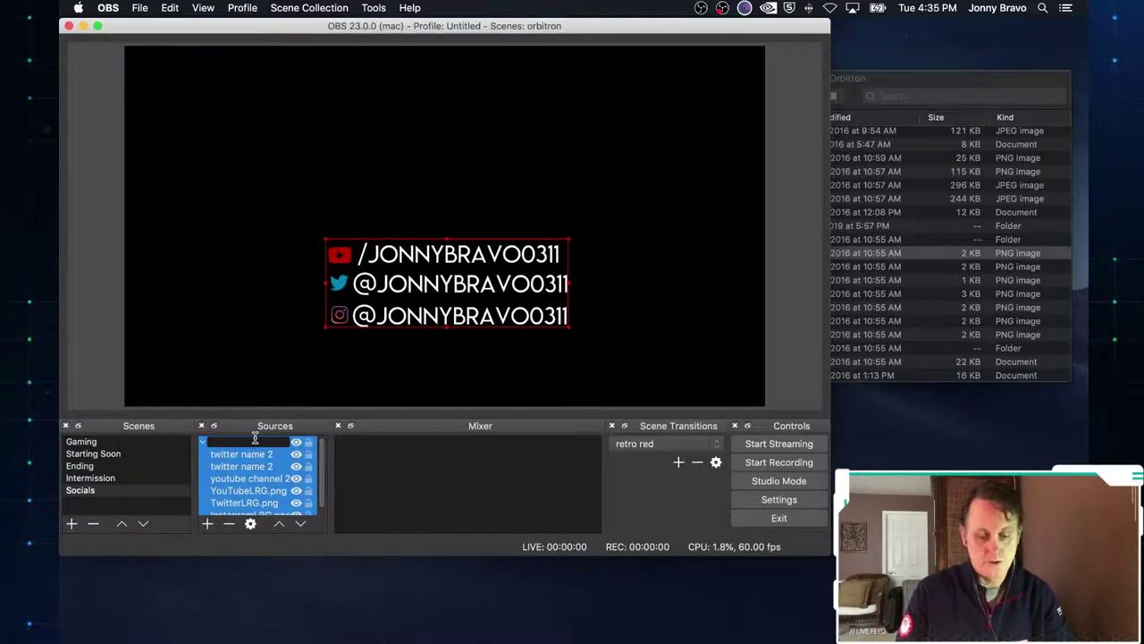
pyautogui.click(238, 478)
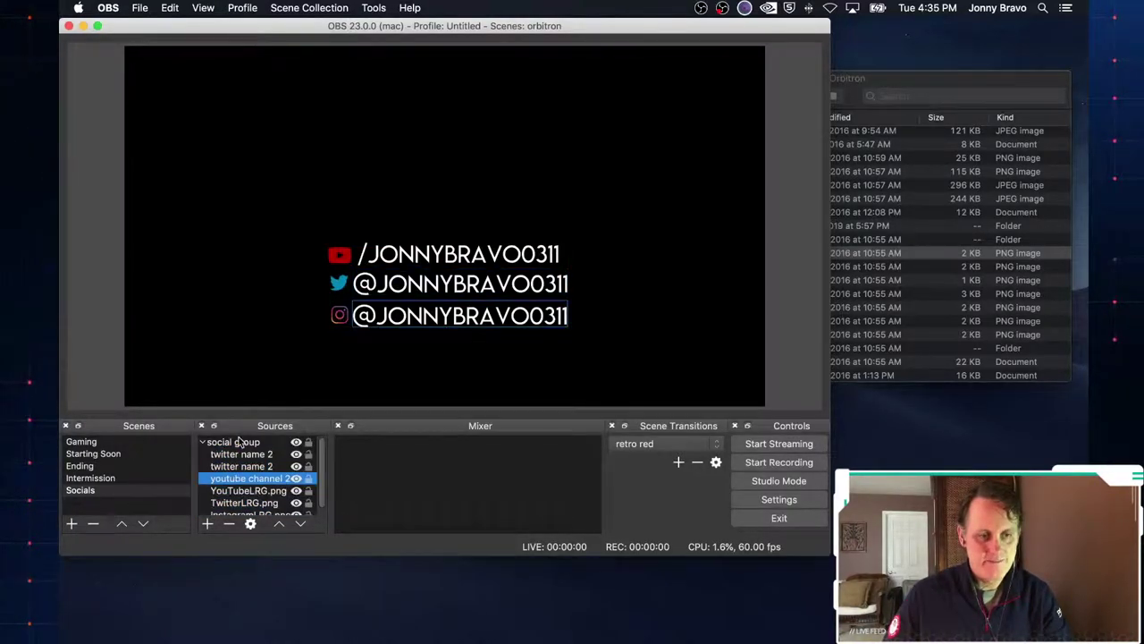
# - Move the social group to the bottom edge of the canvas, roughly centred, and toggle its visibility off and on again
pyautogui.click(238, 442)
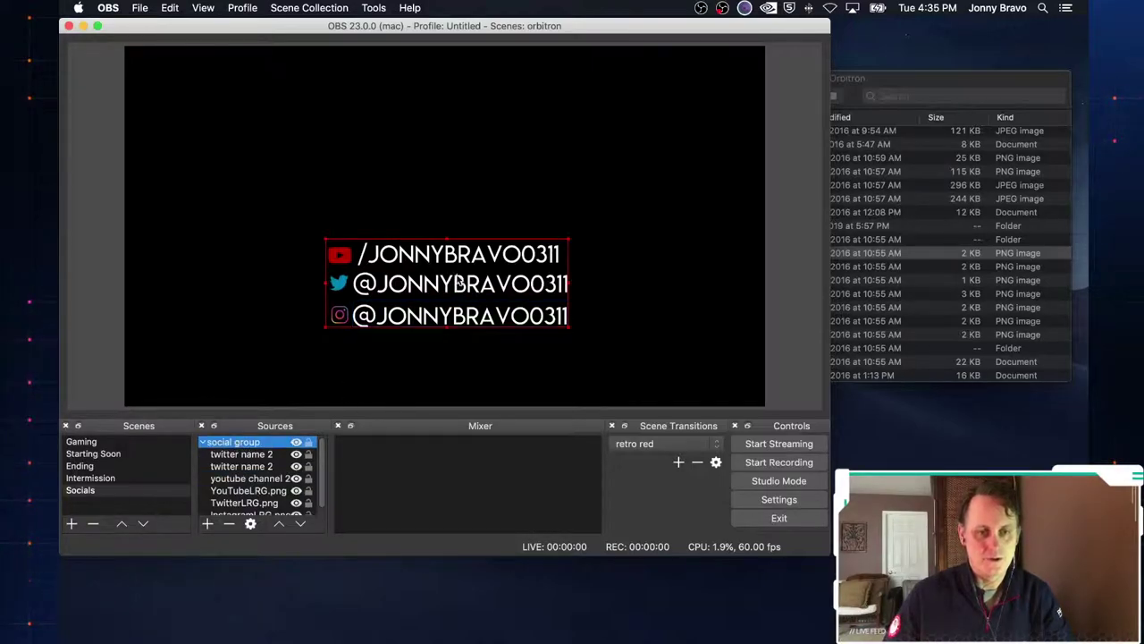
pyautogui.moveTo(459, 273); pyautogui.dragTo(436, 331)
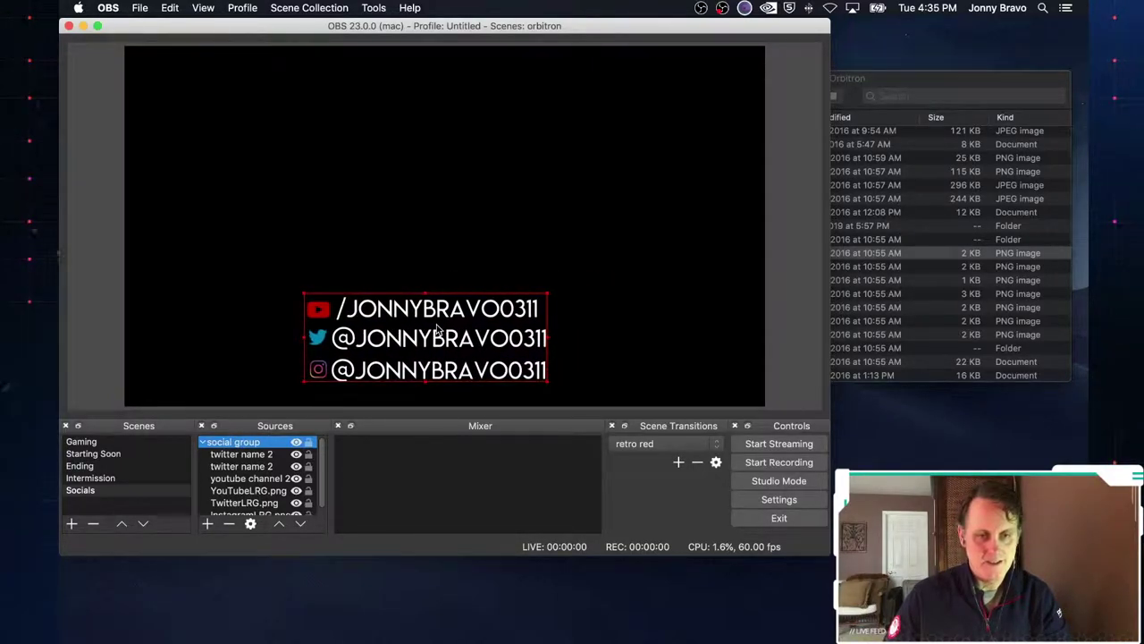
pyautogui.click(296, 442)
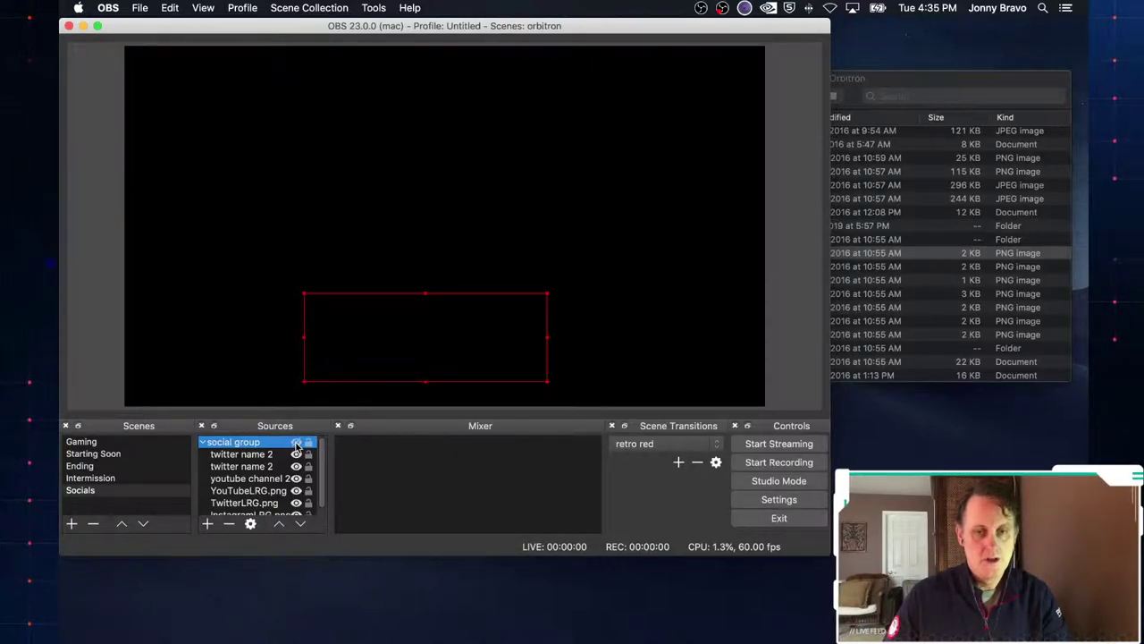
pyautogui.click(296, 443)
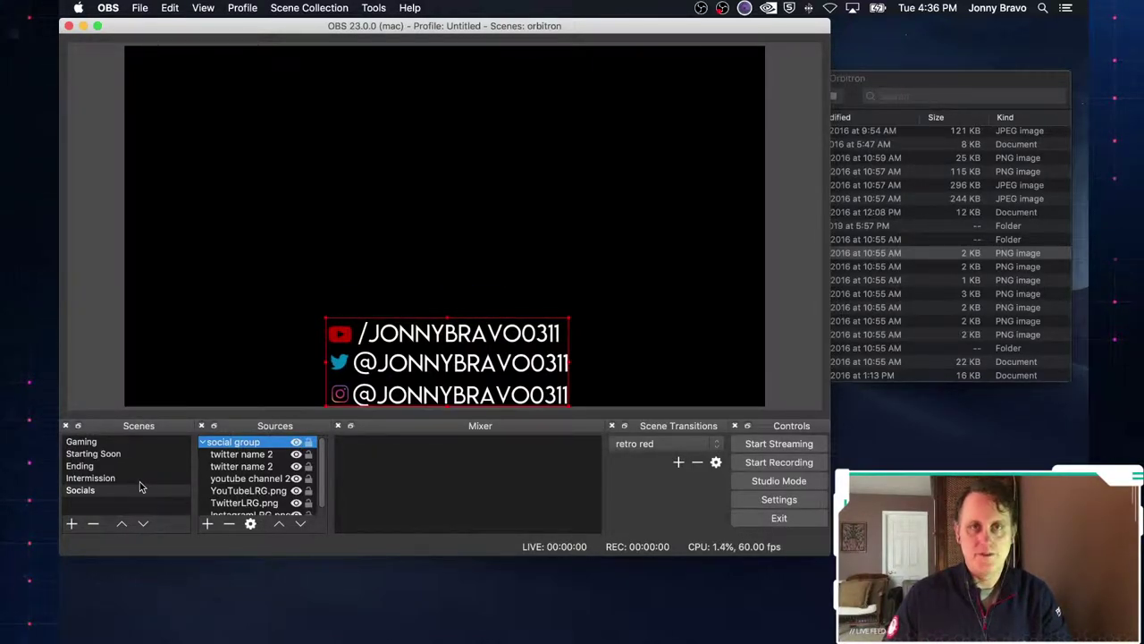
# - Add the existing Socials scene as a visible source in the Starting Soon scene
pyautogui.click(99, 455)
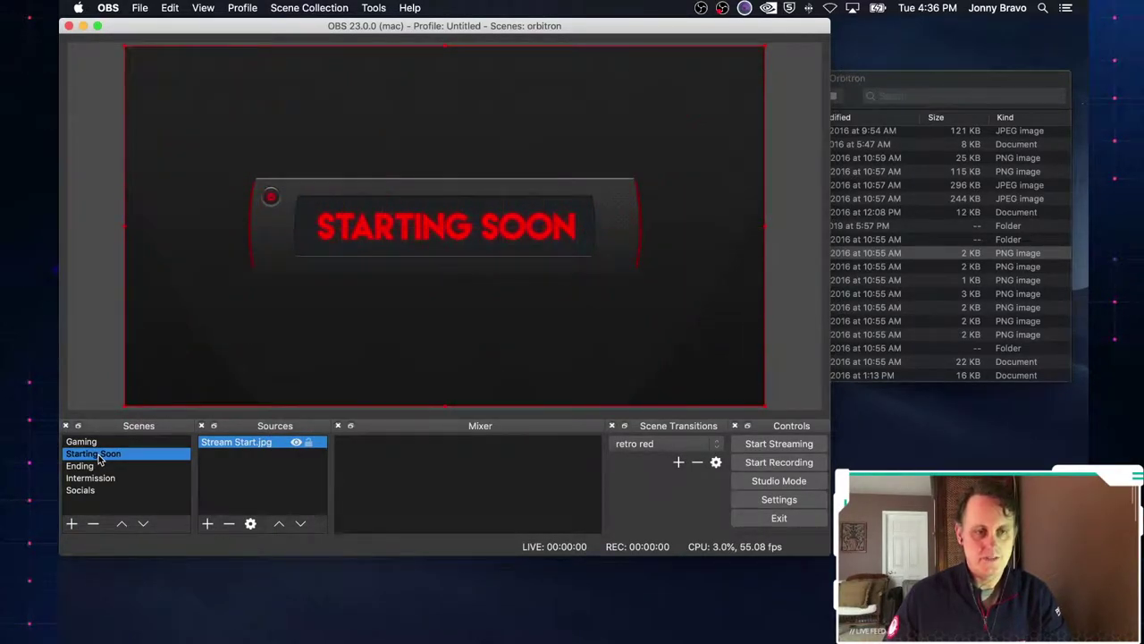
pyautogui.click(208, 523)
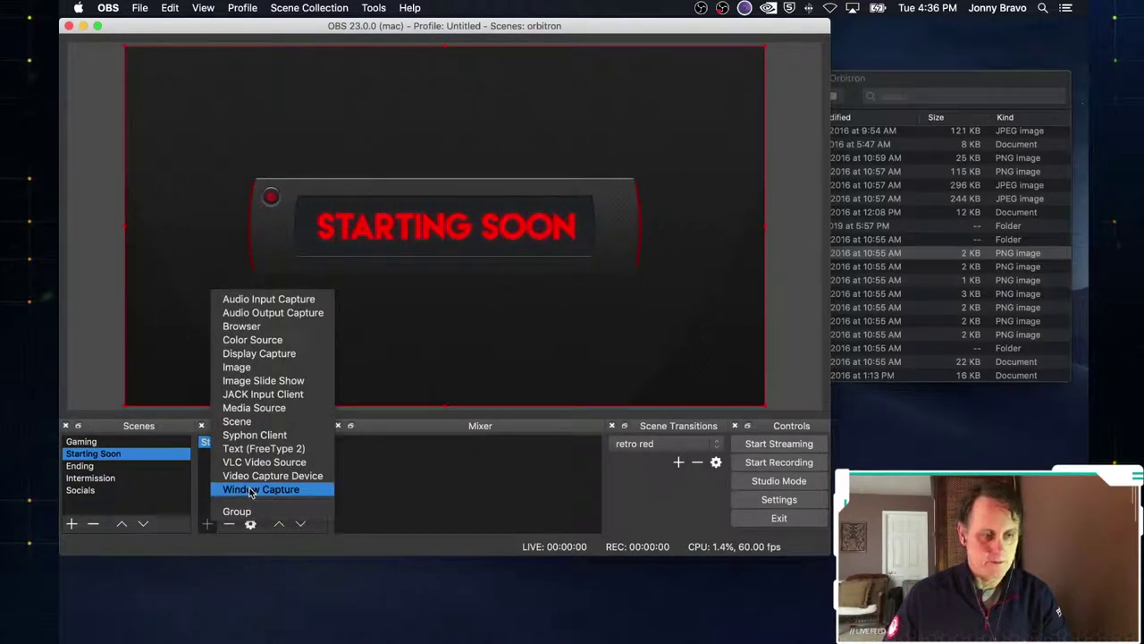
pyautogui.click(259, 423)
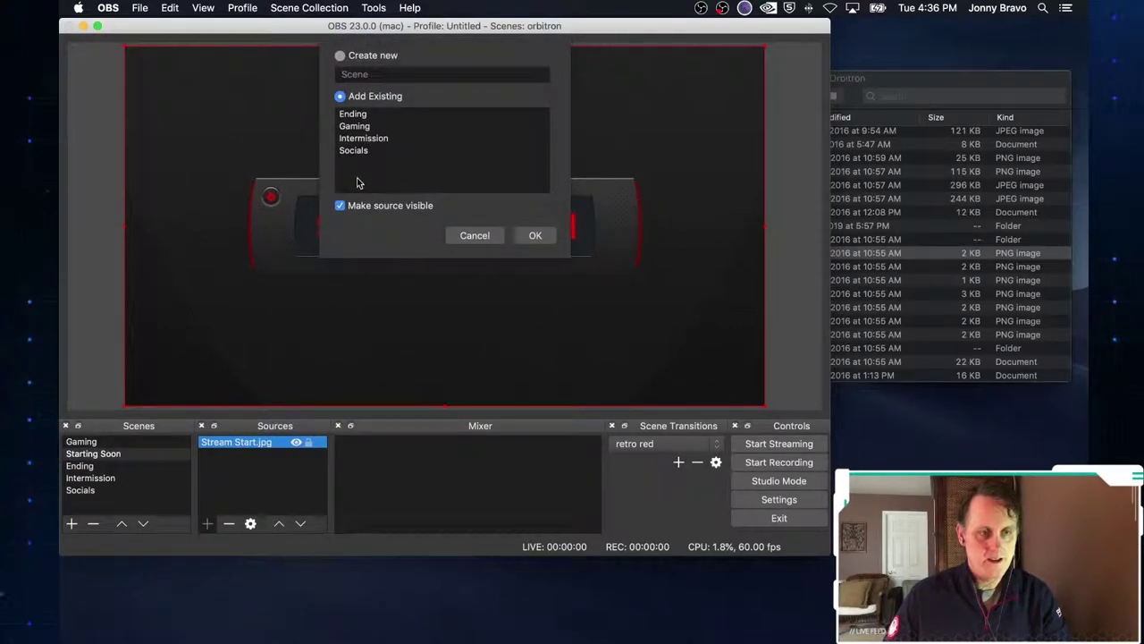
pyautogui.click(354, 152)
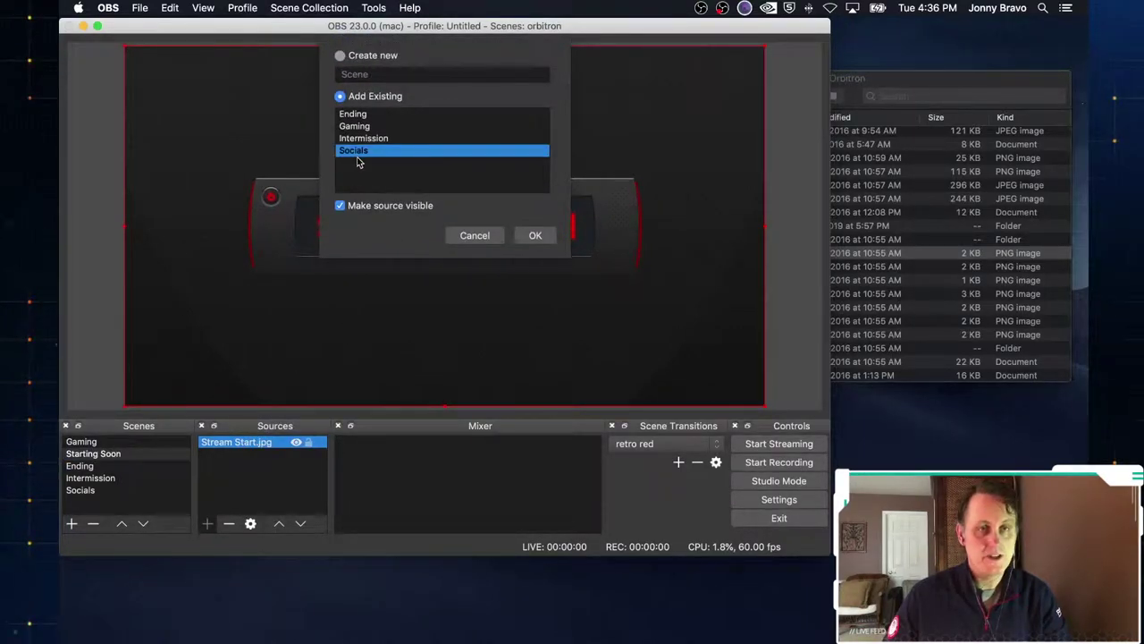
pyautogui.click(534, 236)
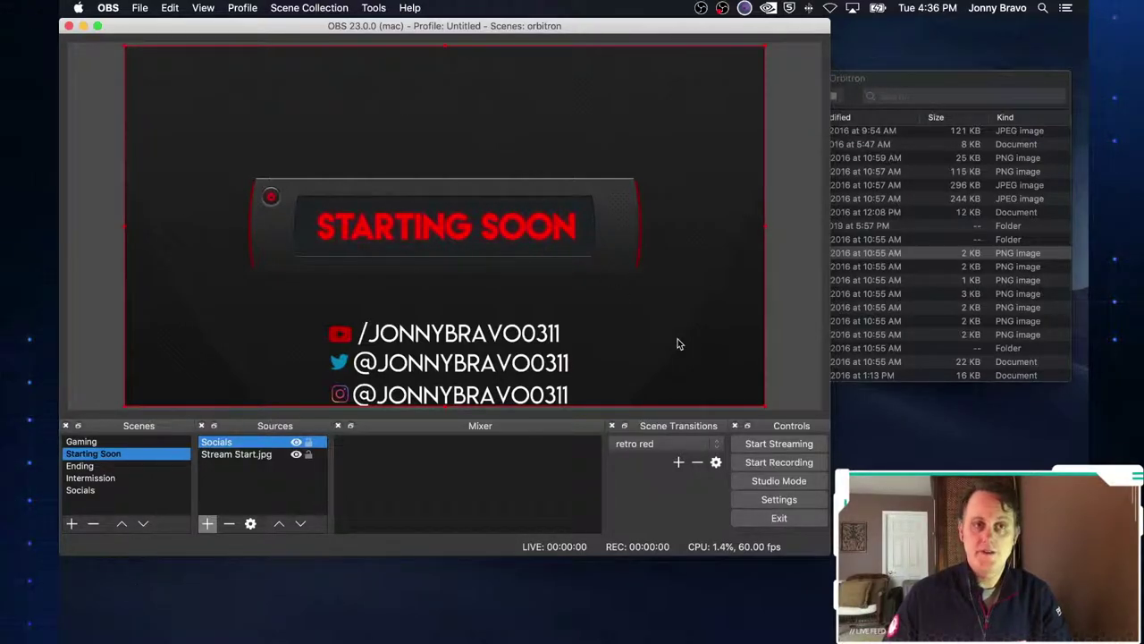
# - Move the social group in the Socials scene slightly up from the canvas's bottom edge and check its placement in the Starting Soon scene
pyautogui.click(85, 492)
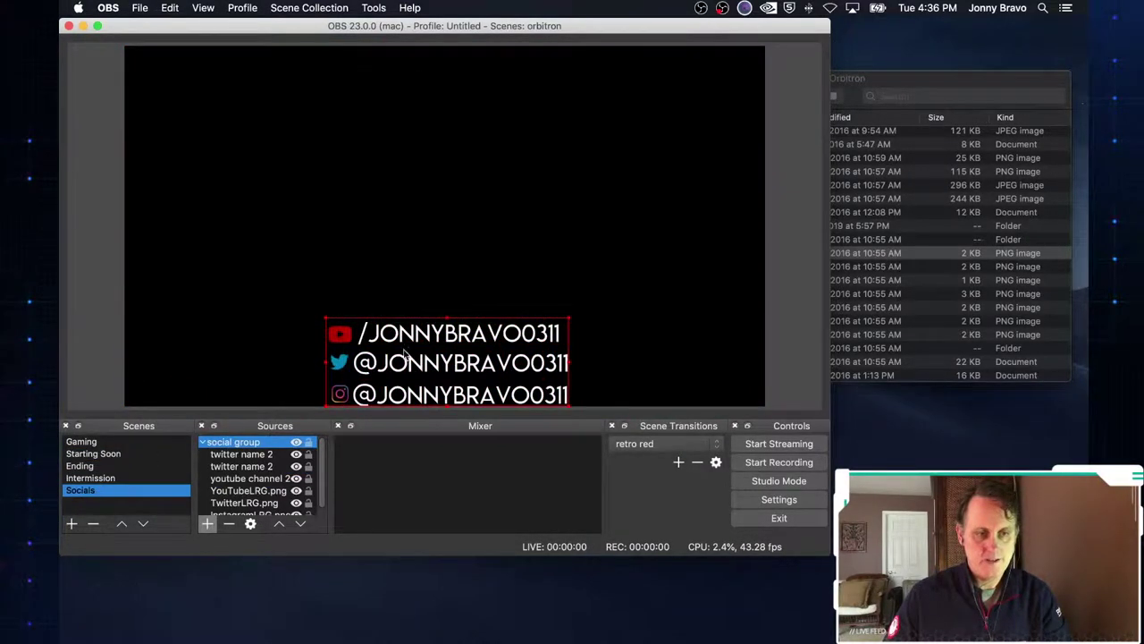
pyautogui.moveTo(431, 366); pyautogui.dragTo(432, 351)
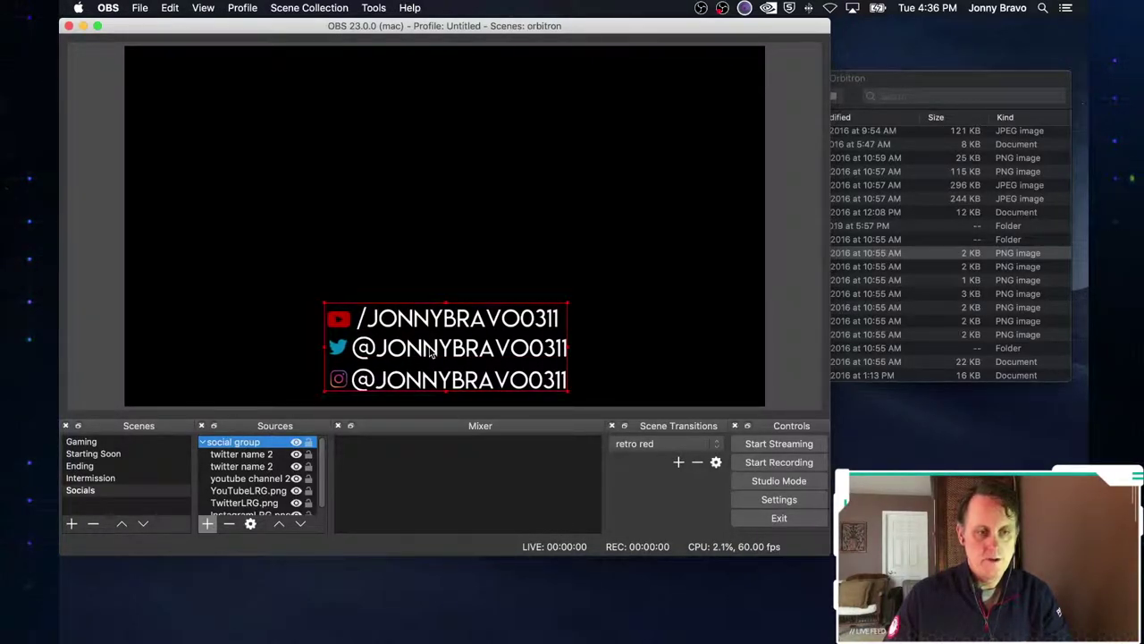
pyautogui.click(91, 455)
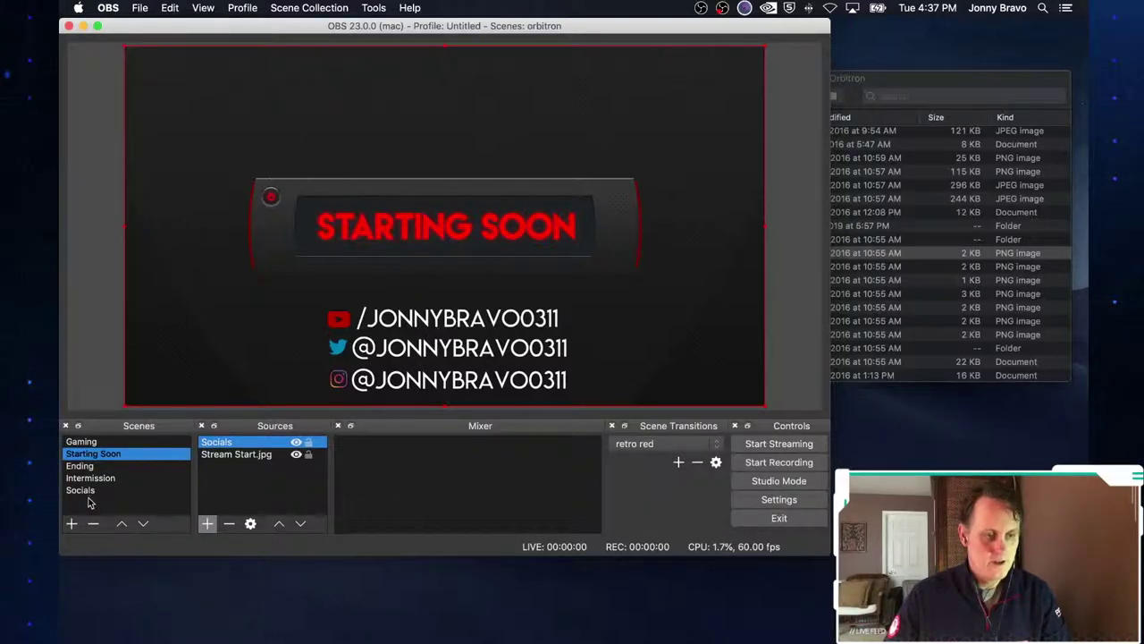
# - Add the existing Socials scene as a visible source in the Ending scene
pyautogui.click(79, 465)
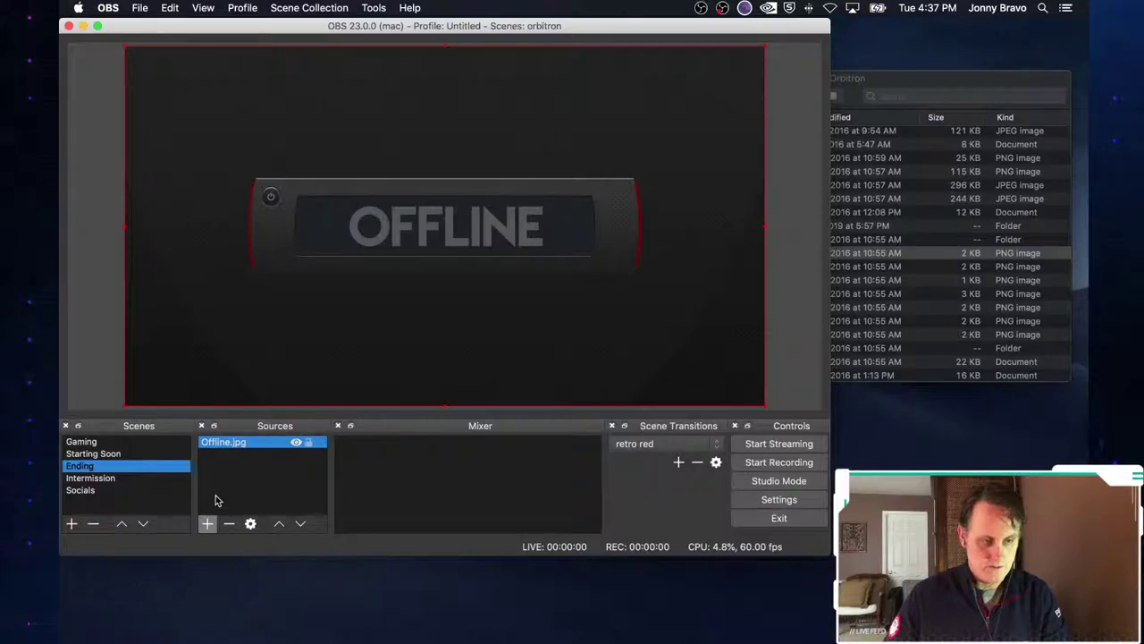
pyautogui.click(207, 523)
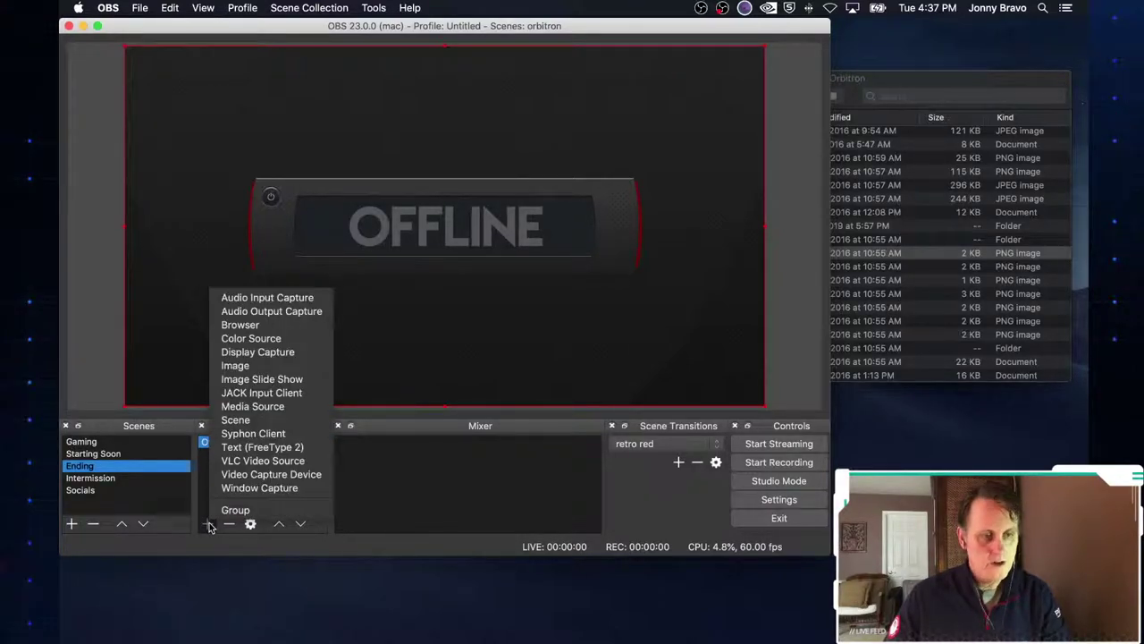
pyautogui.click(260, 422)
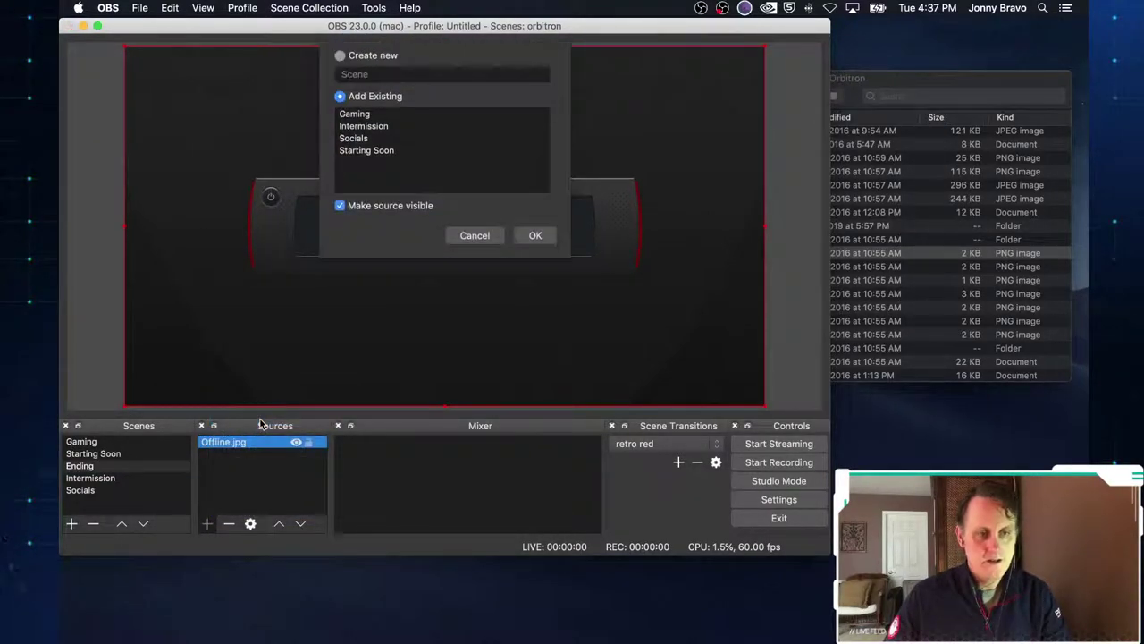
pyautogui.click(365, 139)
pyautogui.click(532, 235)
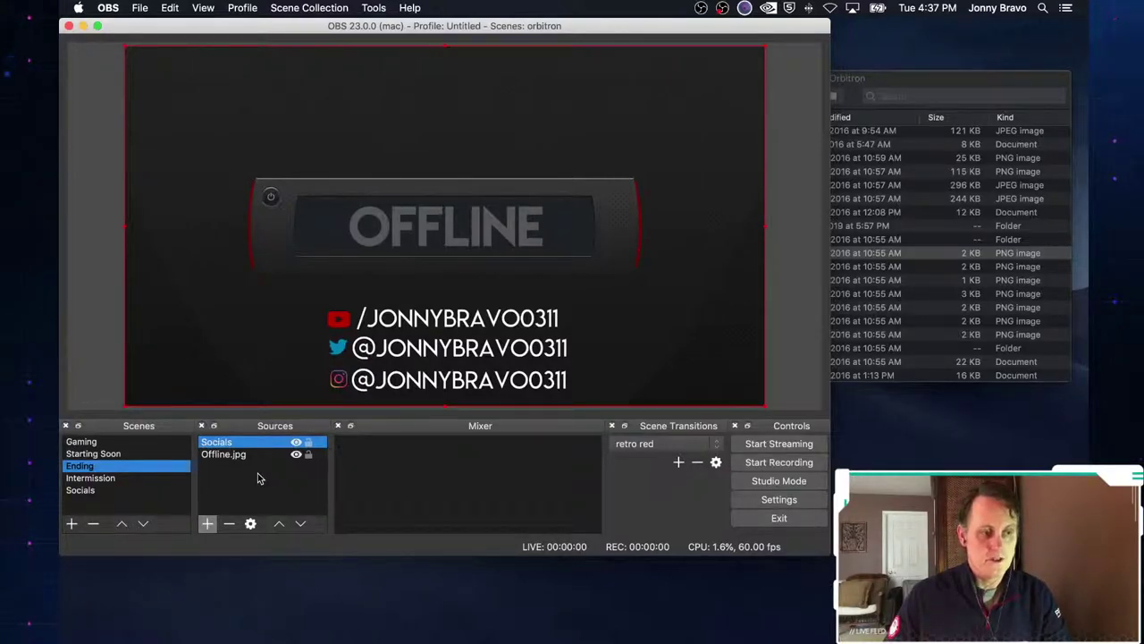
# - Reorder the scenes so Starting Soon comes first and Intermission sits directly above Ending
pyautogui.click(123, 523)
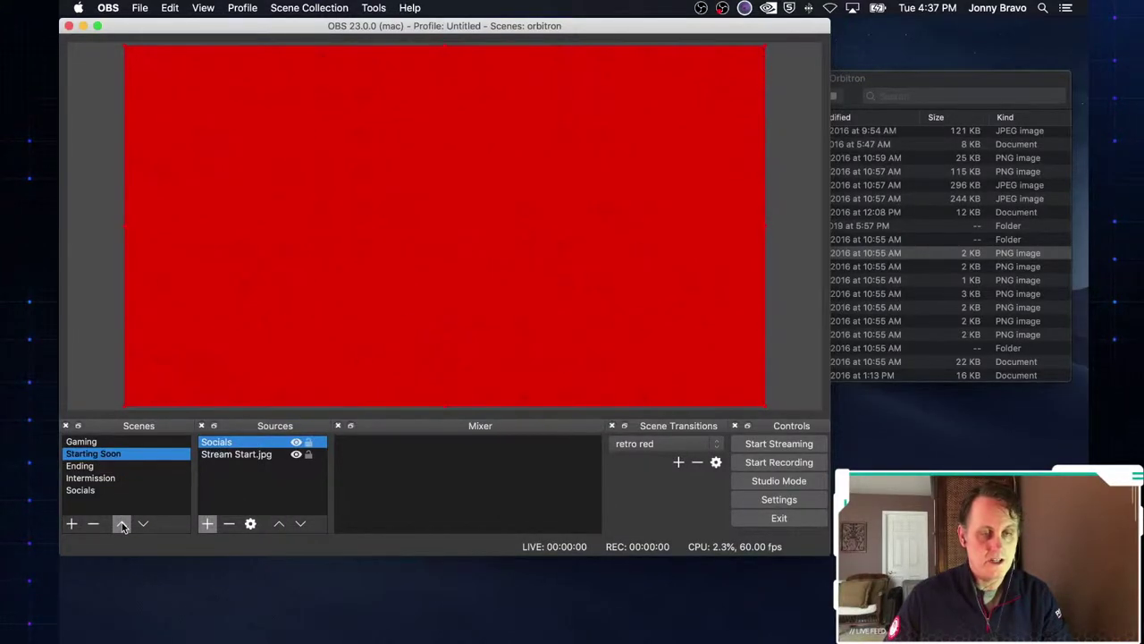
pyautogui.click(122, 523)
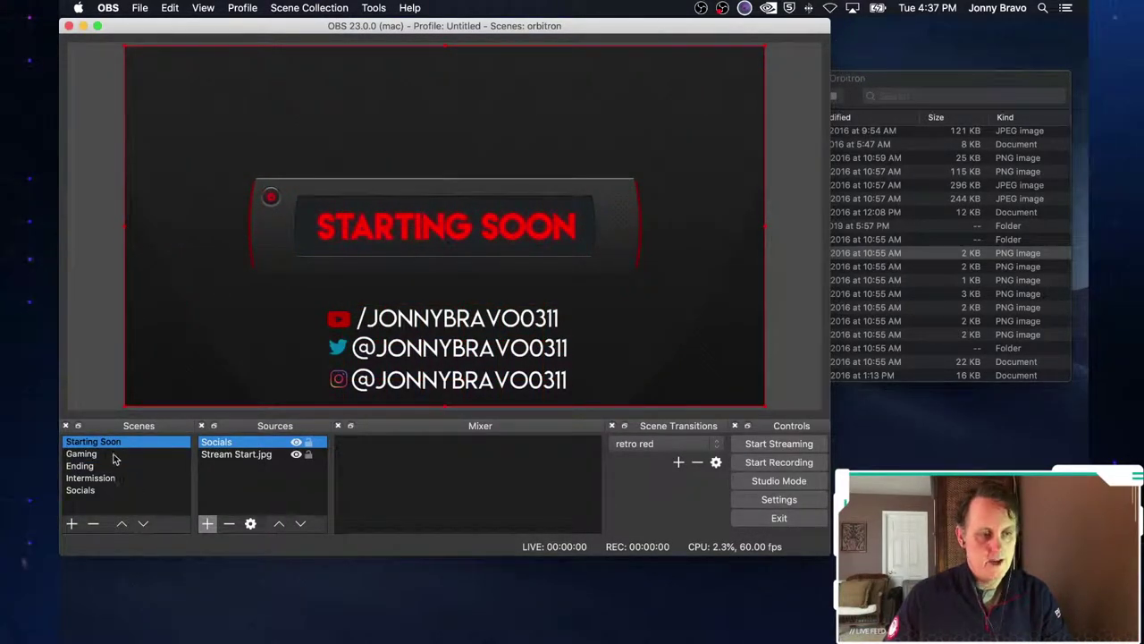
pyautogui.click(100, 480)
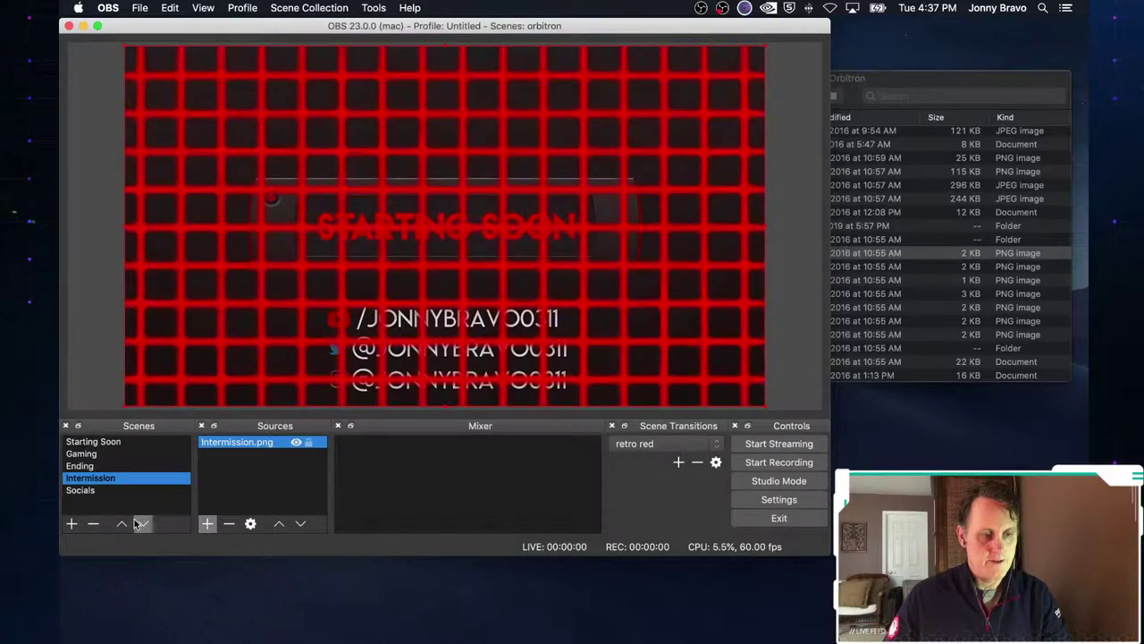
pyautogui.click(122, 523)
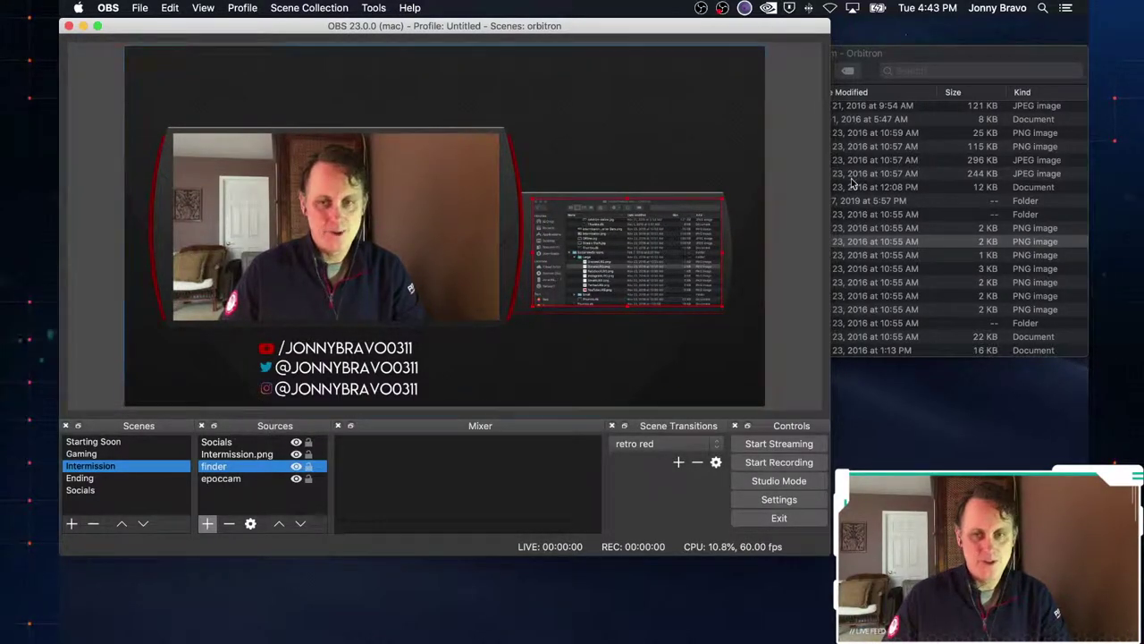
# - Switch to Finder, look through the Orbitron package's files and go to the VBI Stream Package folder
pyautogui.click(923, 63)
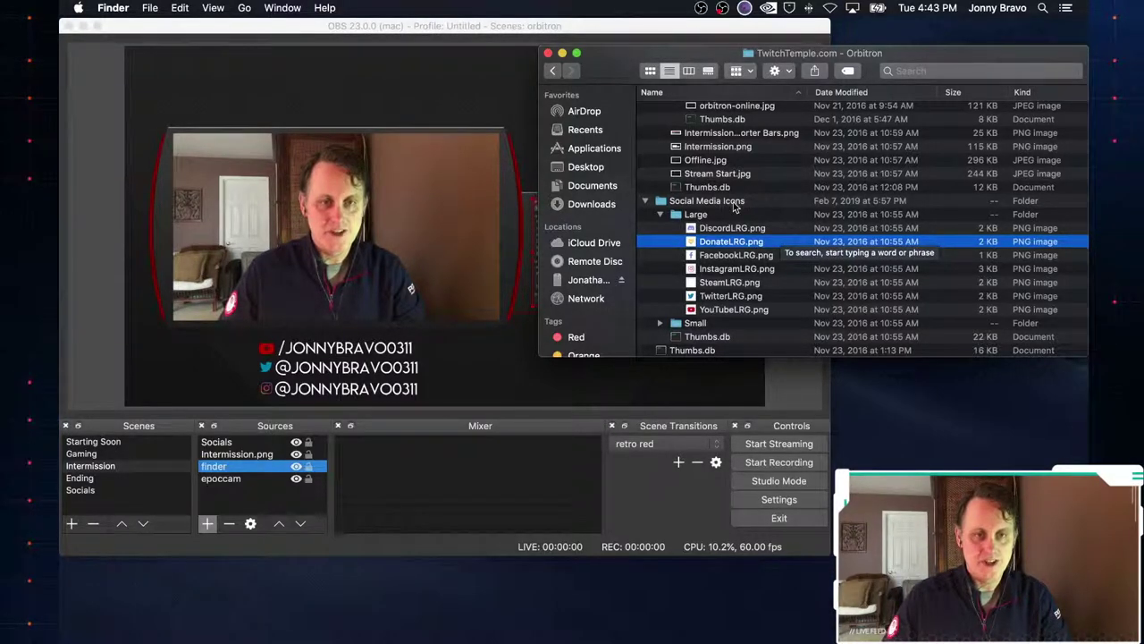
pyautogui.scroll(3, 734, 205)
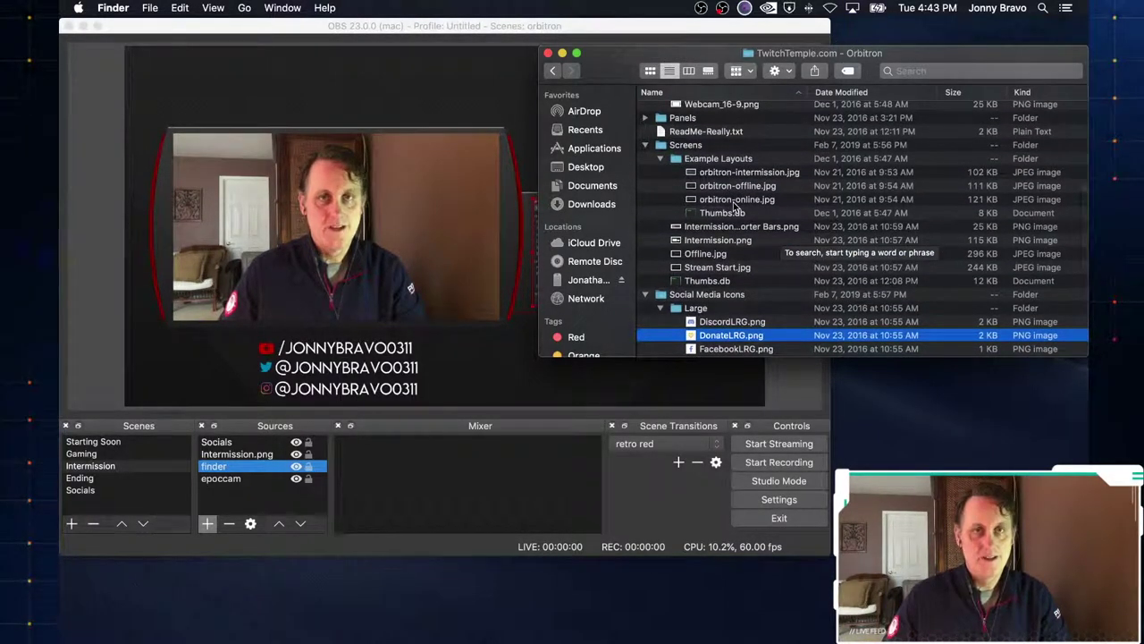
pyautogui.scroll(5, 735, 207)
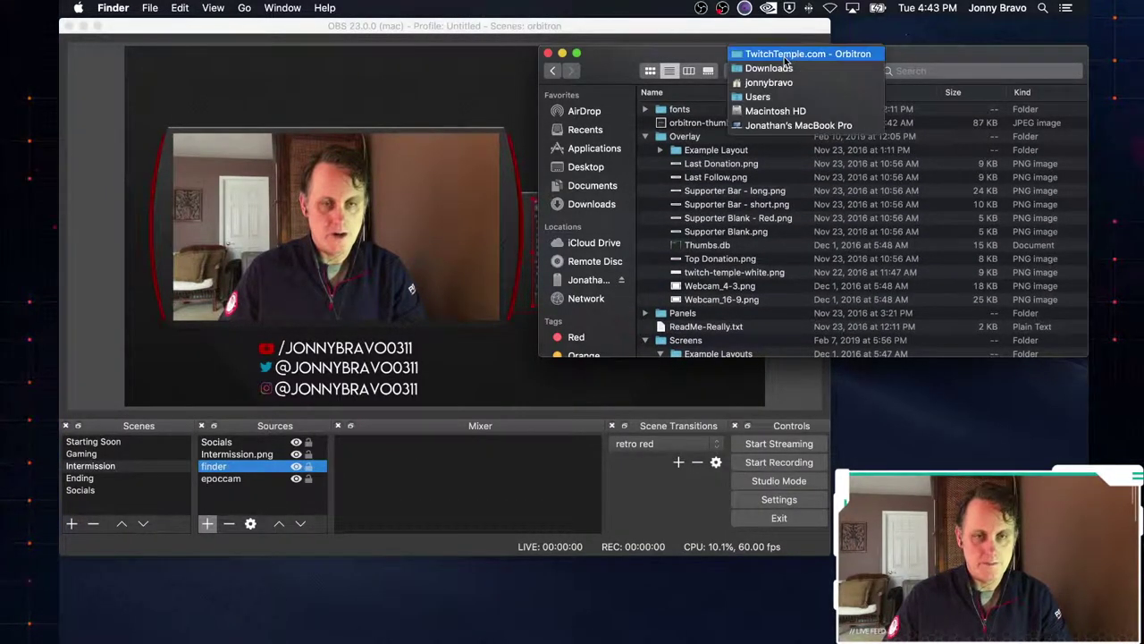
pyautogui.keyDown('super'); pyautogui.click(782, 51); pyautogui.keyUp('super')
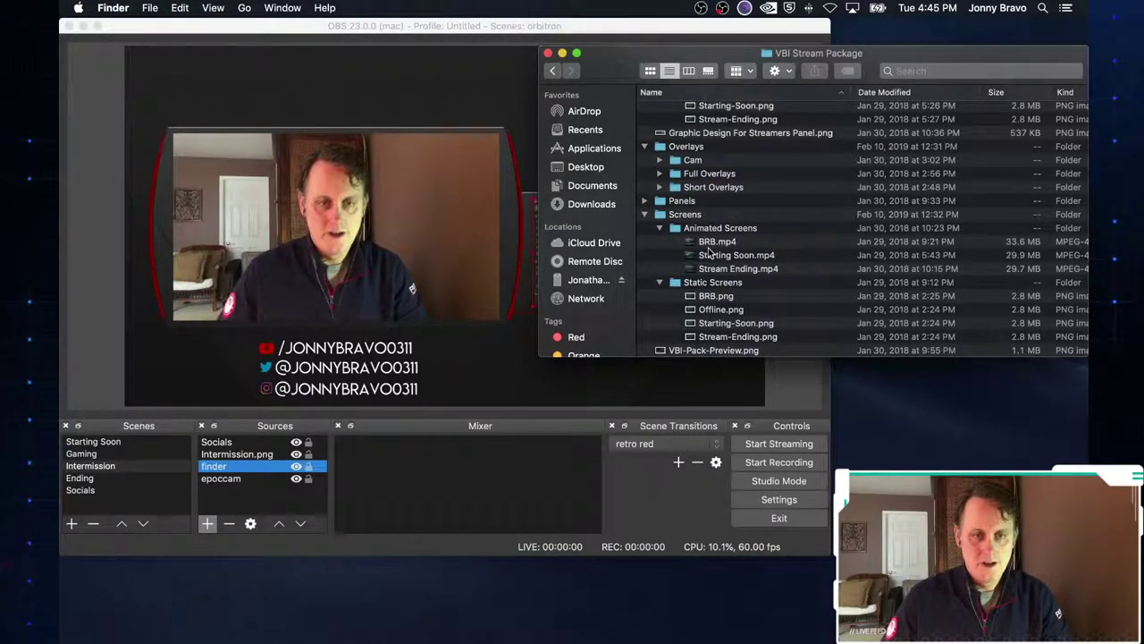
# - Switch back to OBS and create a new scene named BRB
pyautogui.click(322, 25)
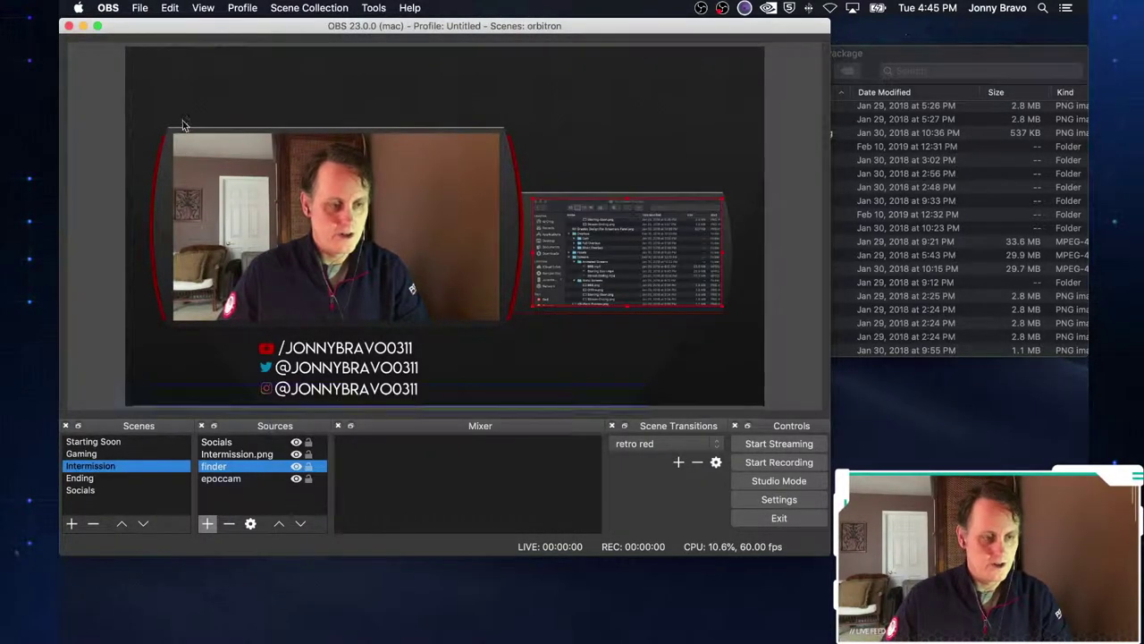
pyautogui.click(71, 524)
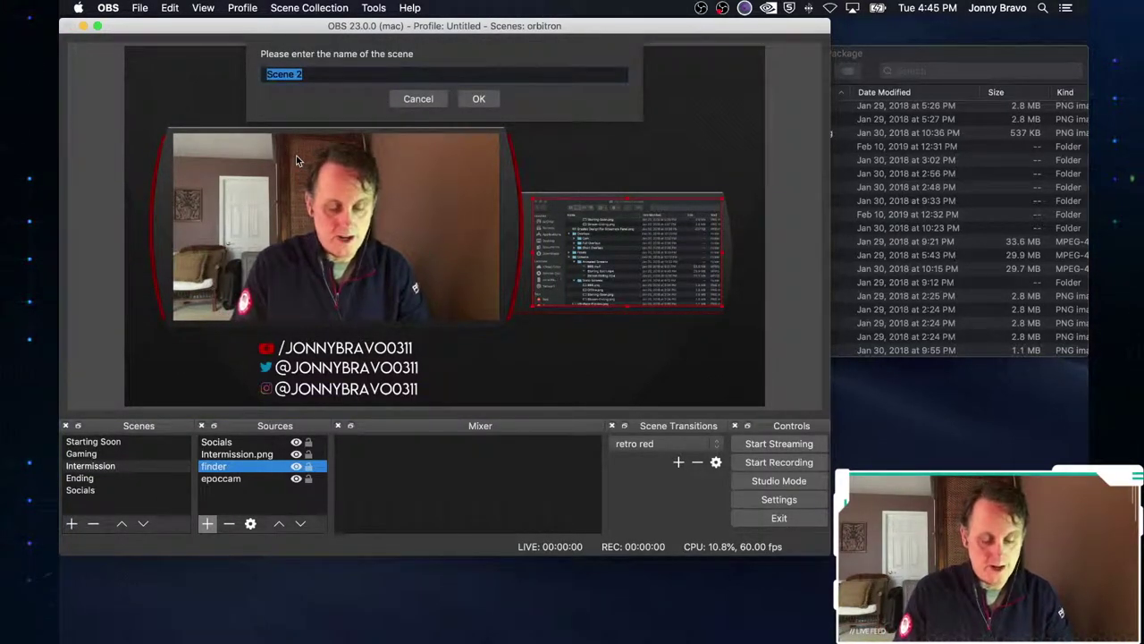
pyautogui.write('BRB')
pyautogui.press('Return')
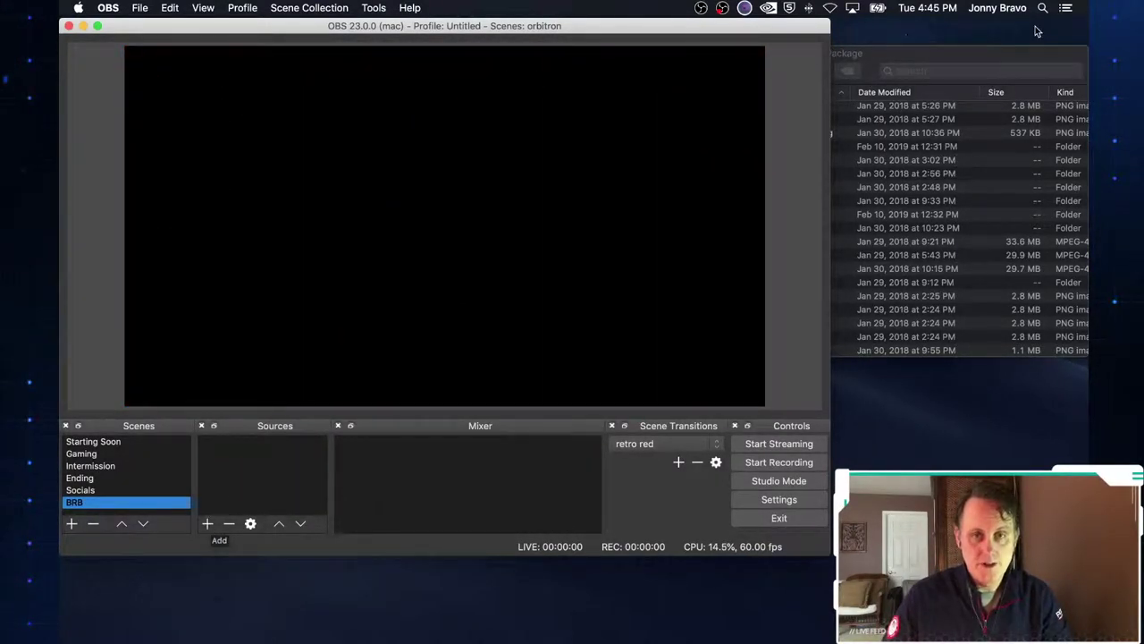
# - Add BRB.mp4 from the VBI Stream Package's Animated Screens folder in Finder to the BRB scene and return to OBS
pyautogui.click(978, 57)
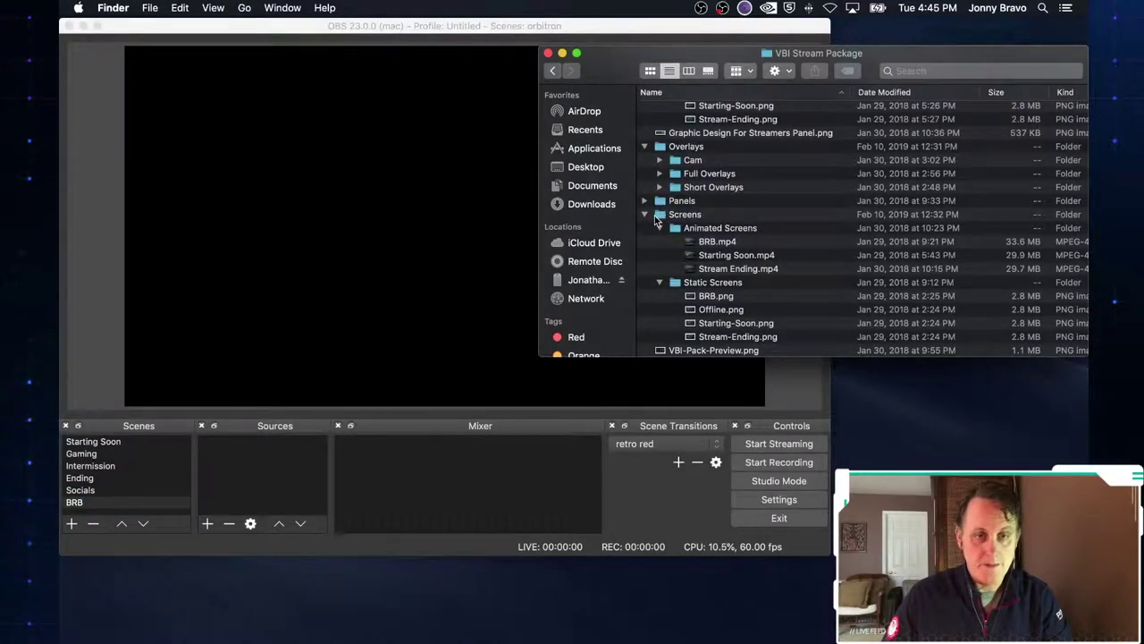
pyautogui.click(689, 243)
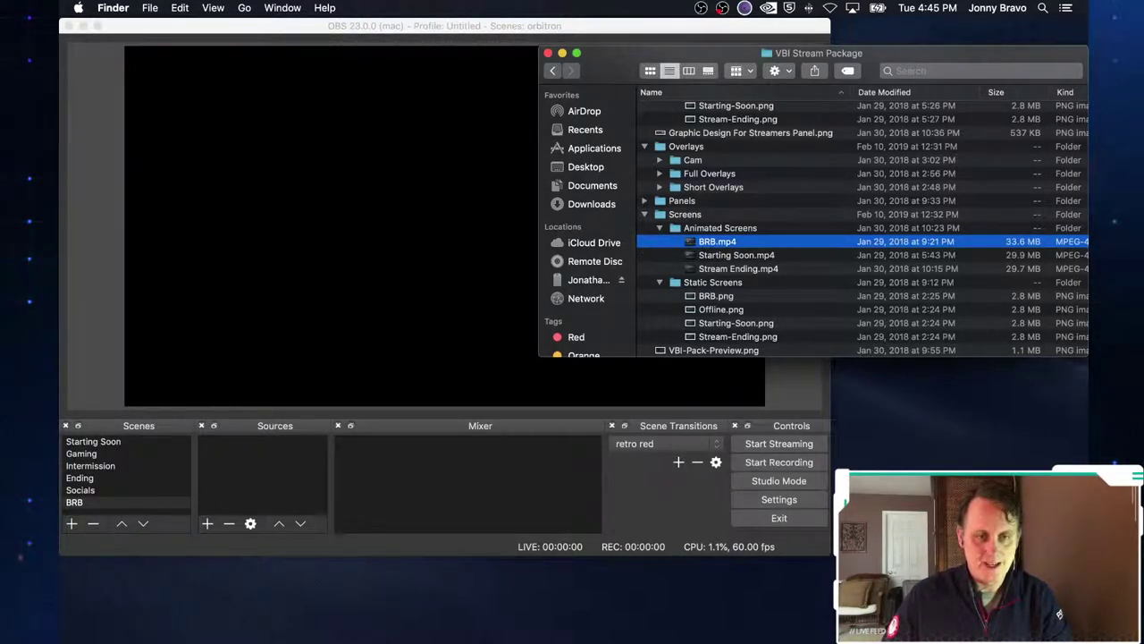
pyautogui.moveTo(702, 247); pyautogui.dragTo(459, 252)
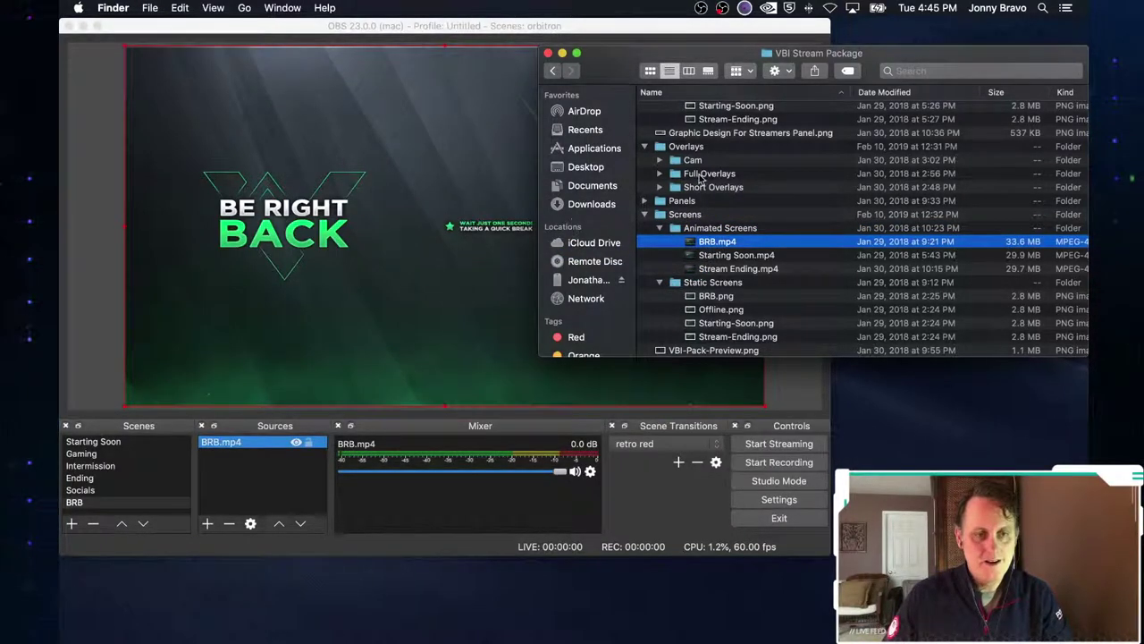
pyautogui.click(312, 28)
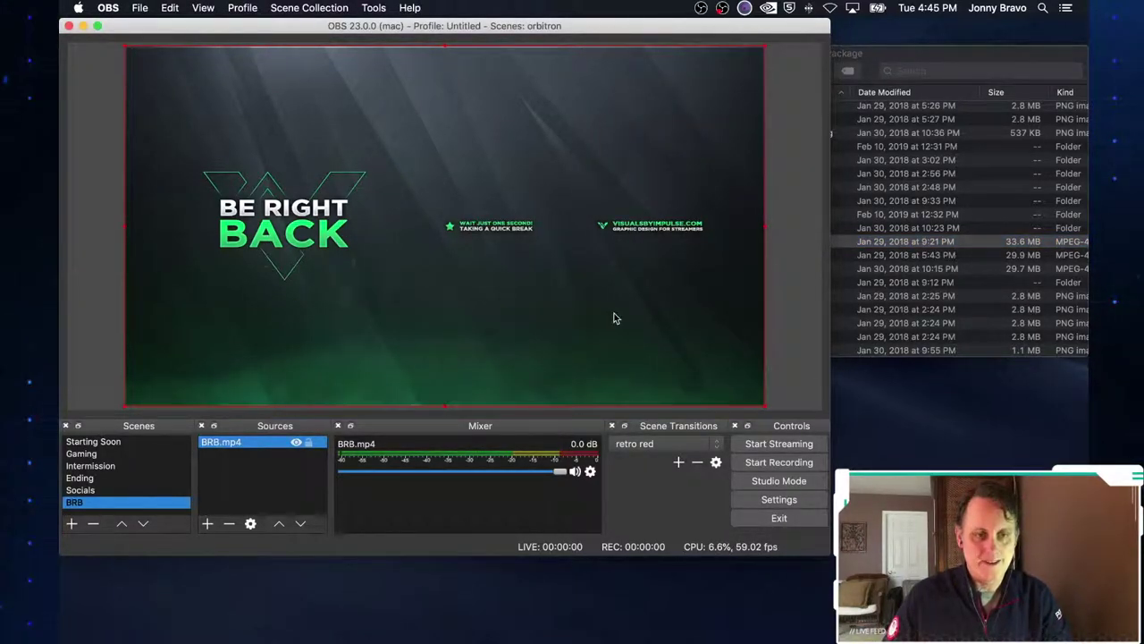
# - Enable looping in the properties of the BRB.mp4 media source
pyautogui.click(251, 524)
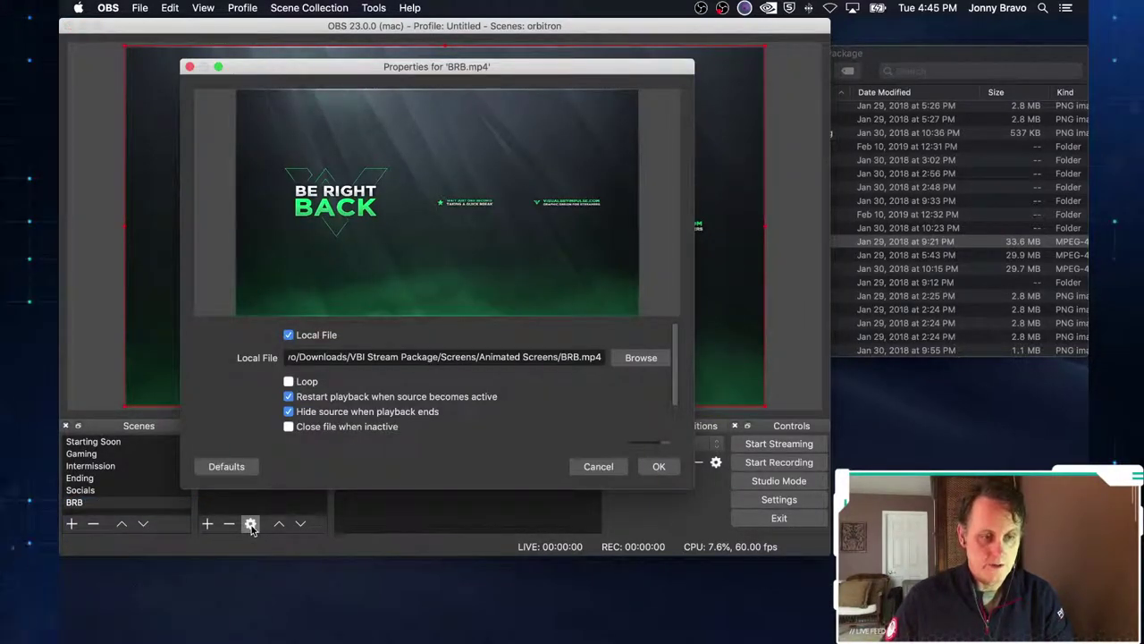
pyautogui.click(289, 381)
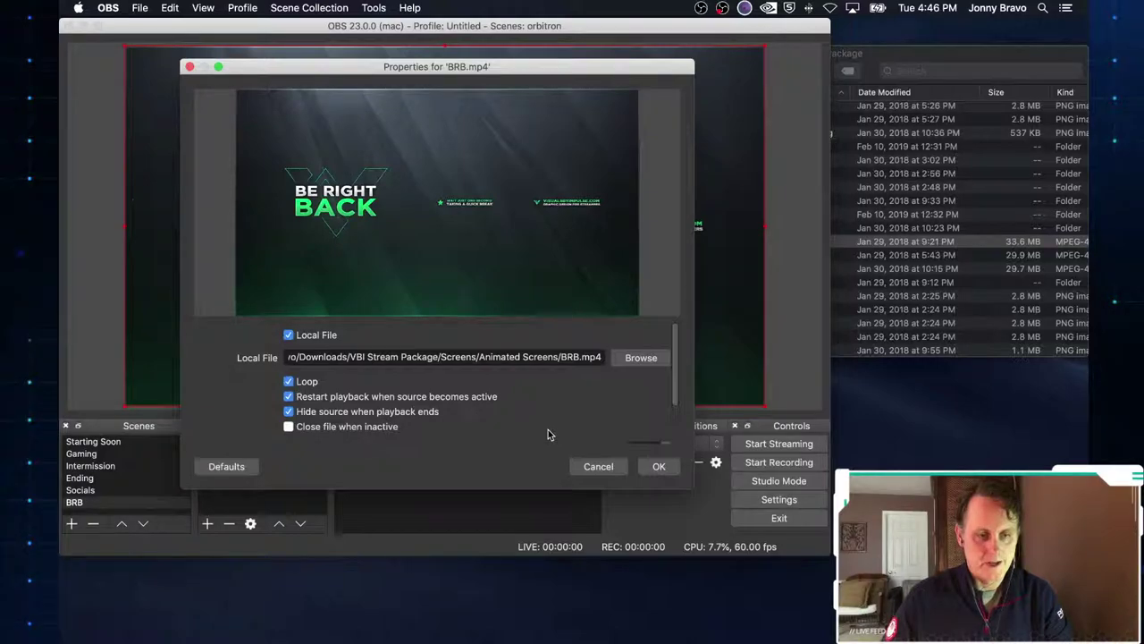
pyautogui.click(659, 466)
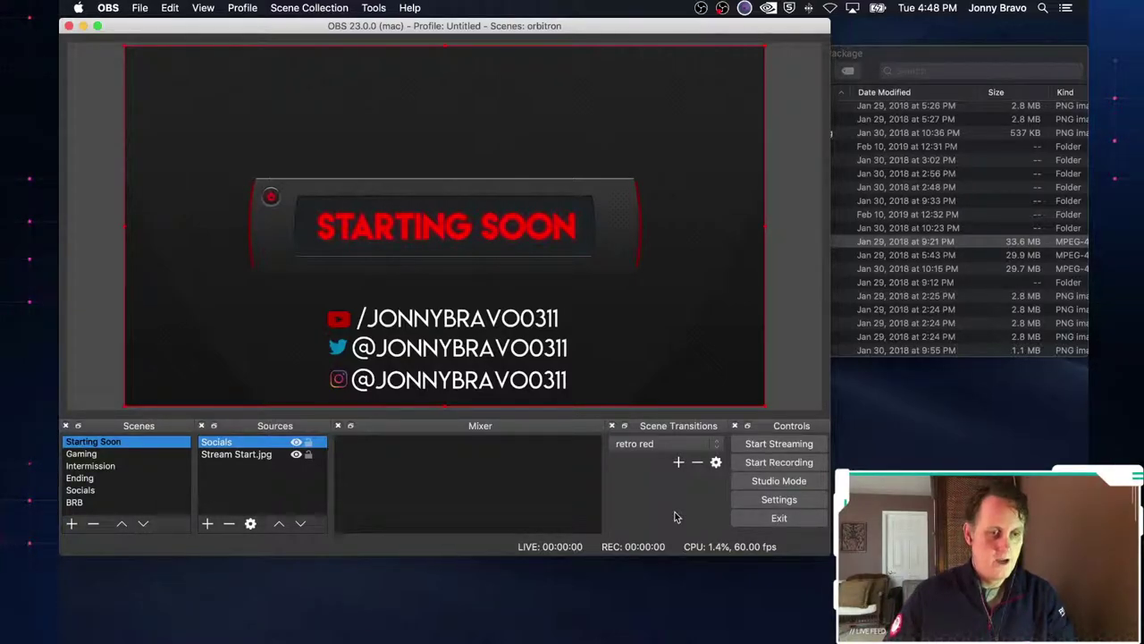
# - Set the scene transition to Fade and try it by switching between the Starting Soon, Gaming and Intermission scenes
pyautogui.click(717, 449)
pyautogui.click(650, 435)
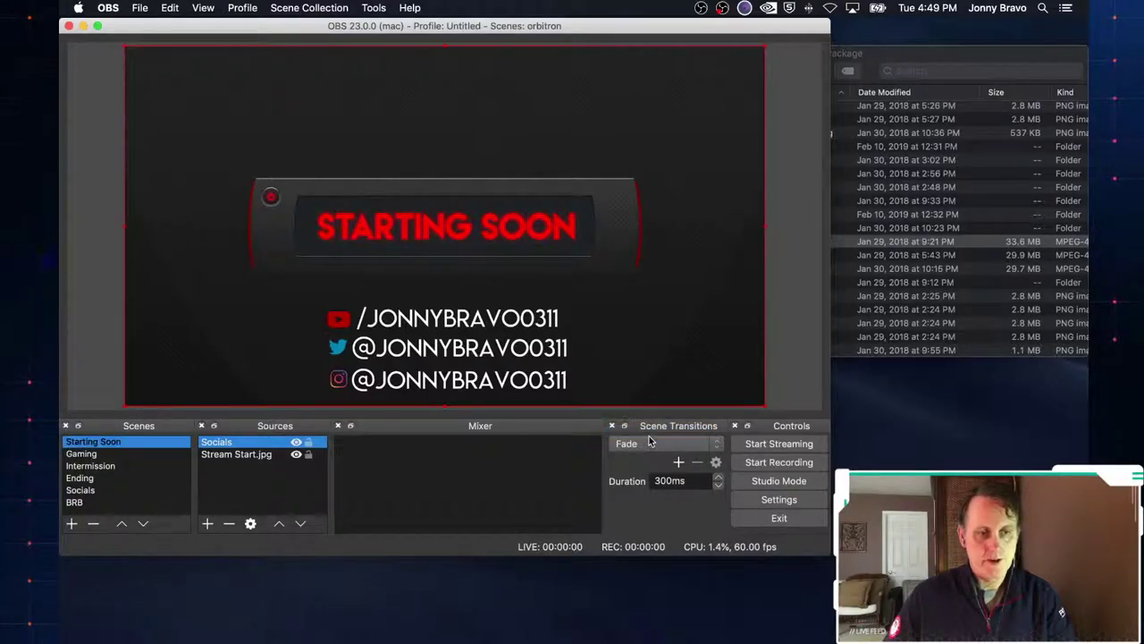
pyautogui.click(82, 454)
pyautogui.click(85, 467)
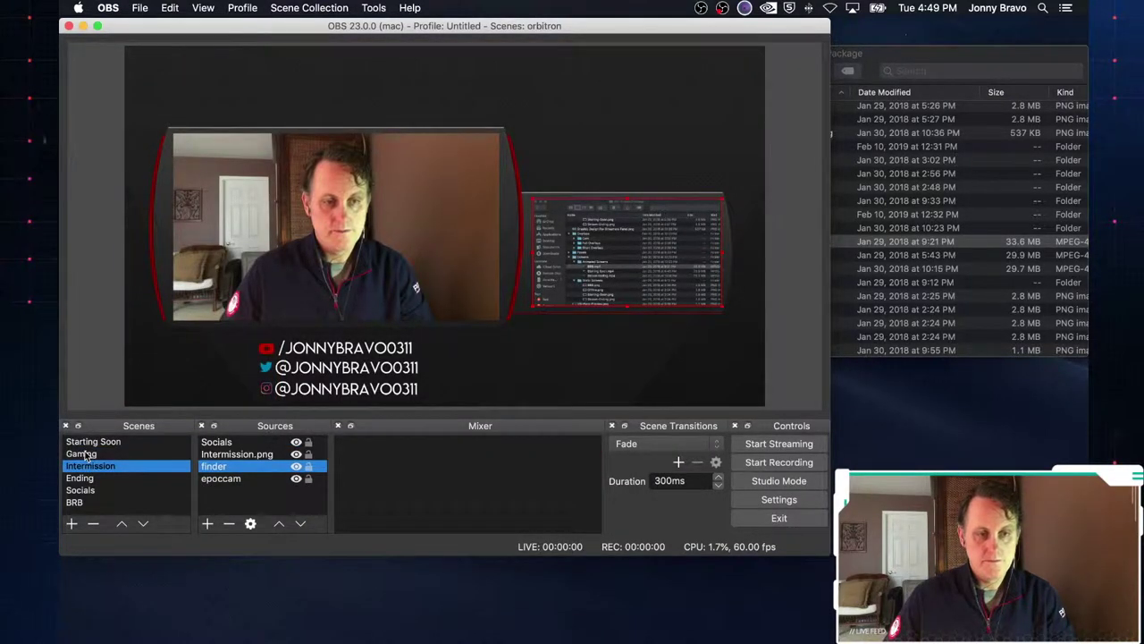
pyautogui.click(84, 454)
pyautogui.click(90, 443)
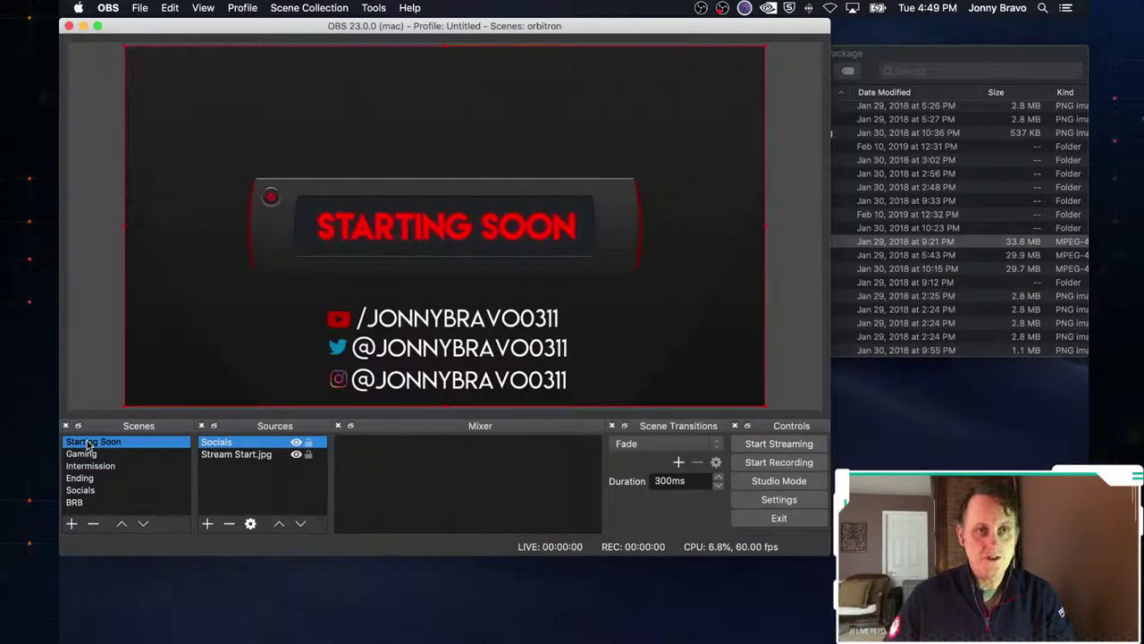
pyautogui.click(82, 454)
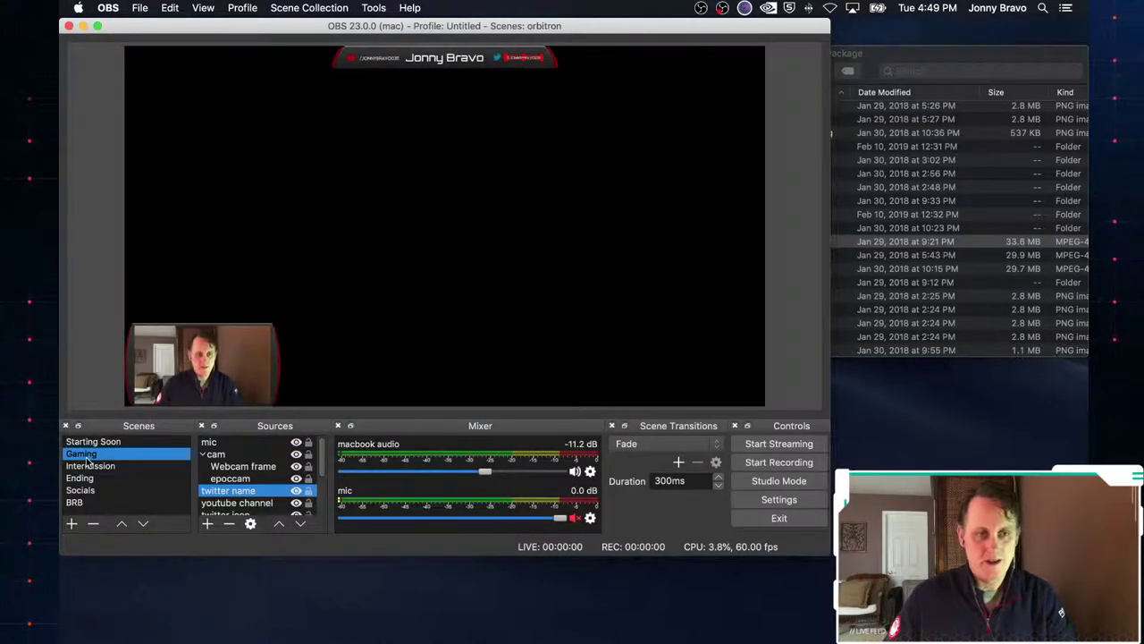
# - Switch to the Starting Soon scene and review the available scene transitions
pyautogui.click(716, 448)
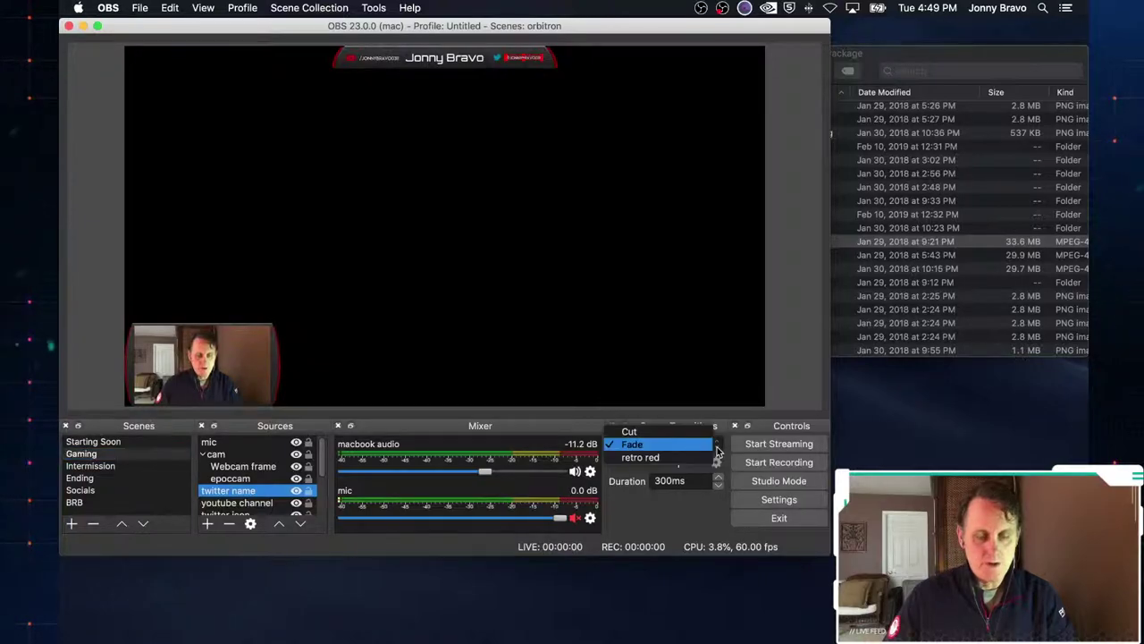
pyautogui.click(698, 519)
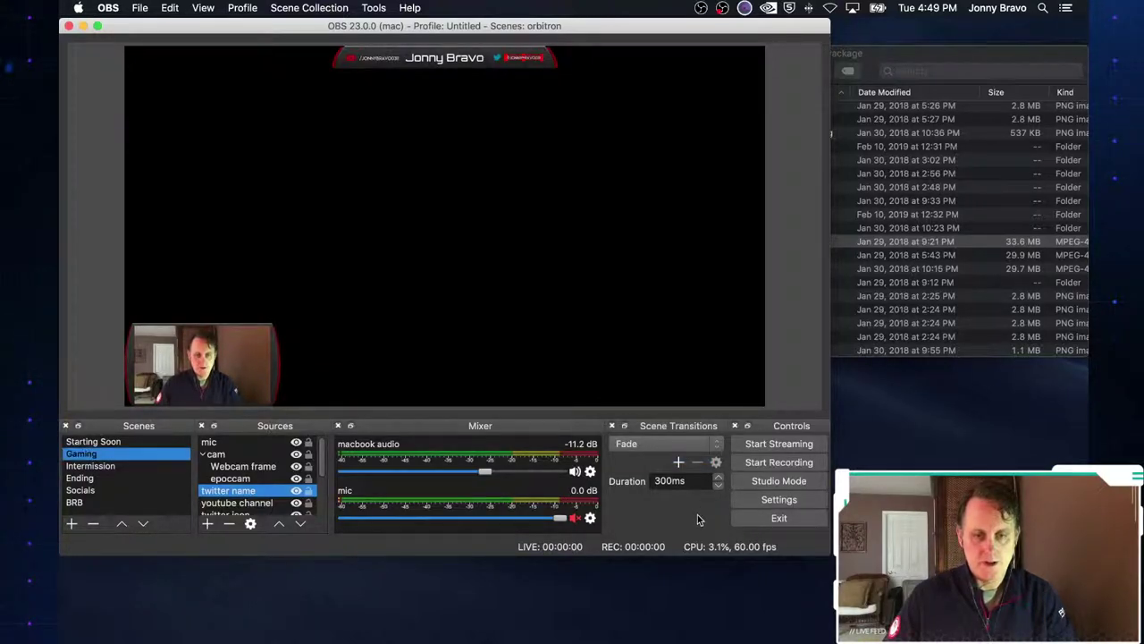
pyautogui.click(103, 444)
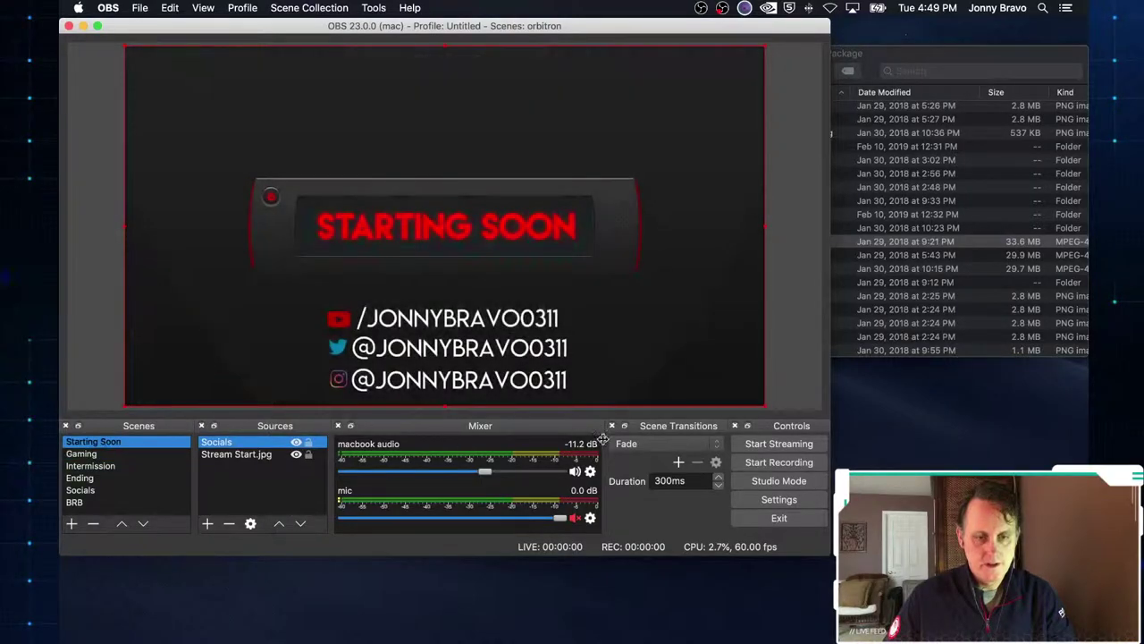
pyautogui.click(714, 447)
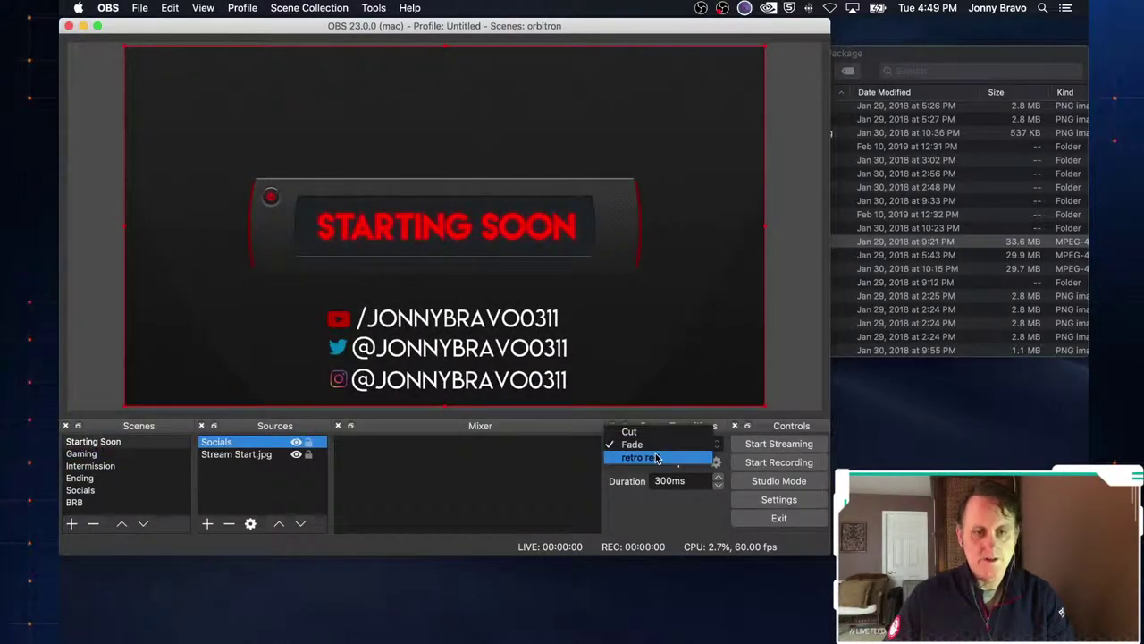
pyautogui.click(657, 507)
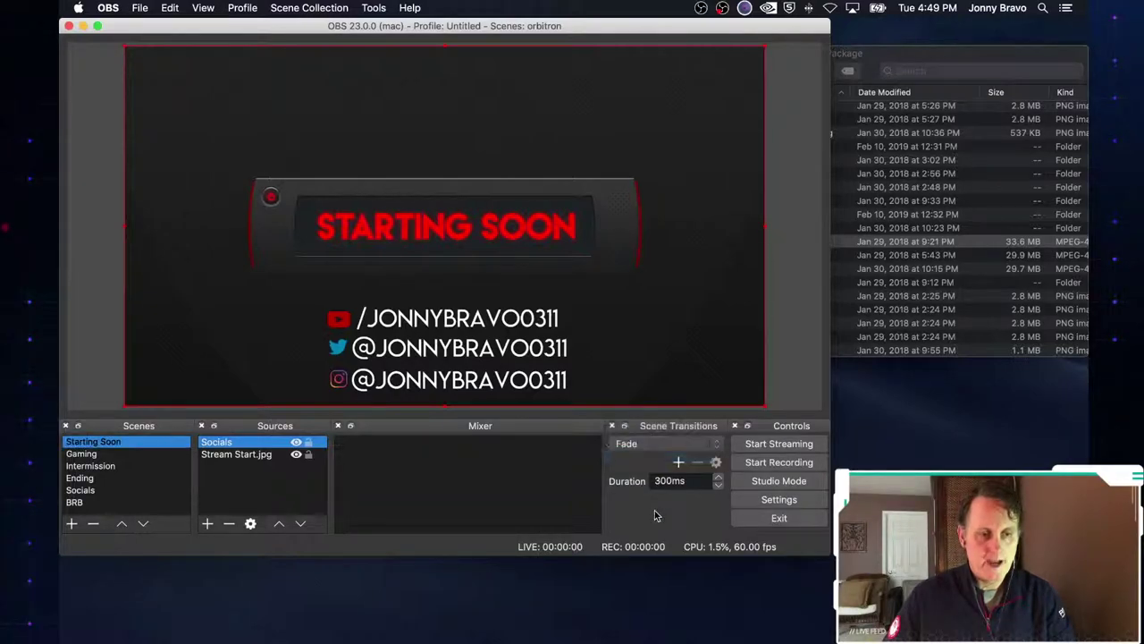
# - Add a Stinger scene transition under its default name, then remove it after viewing its properties
pyautogui.click(681, 464)
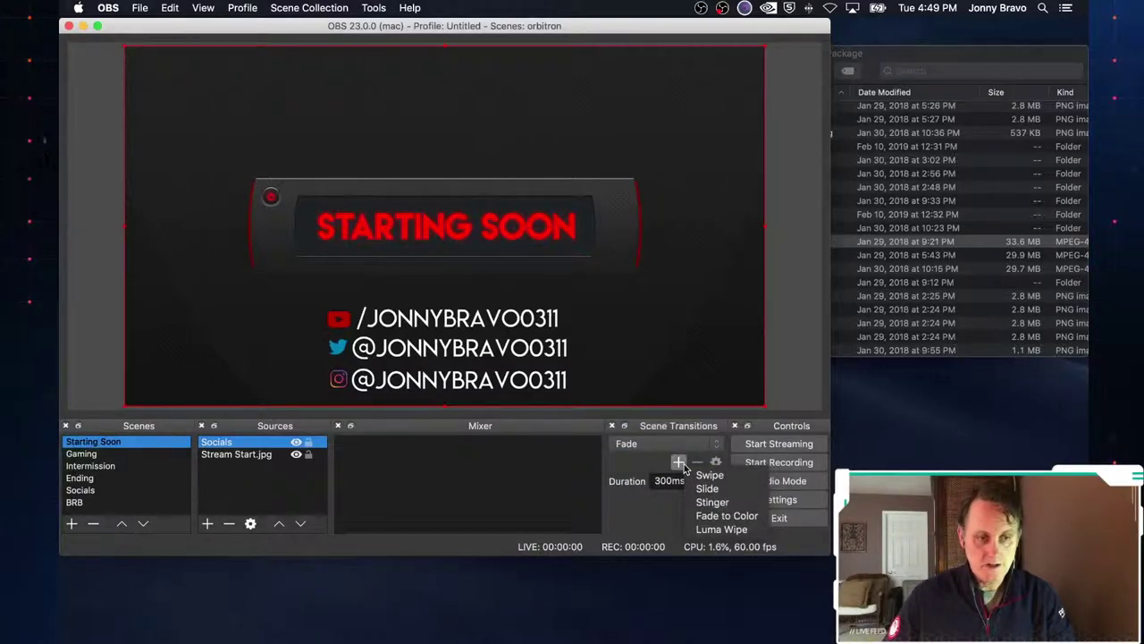
pyautogui.click(713, 502)
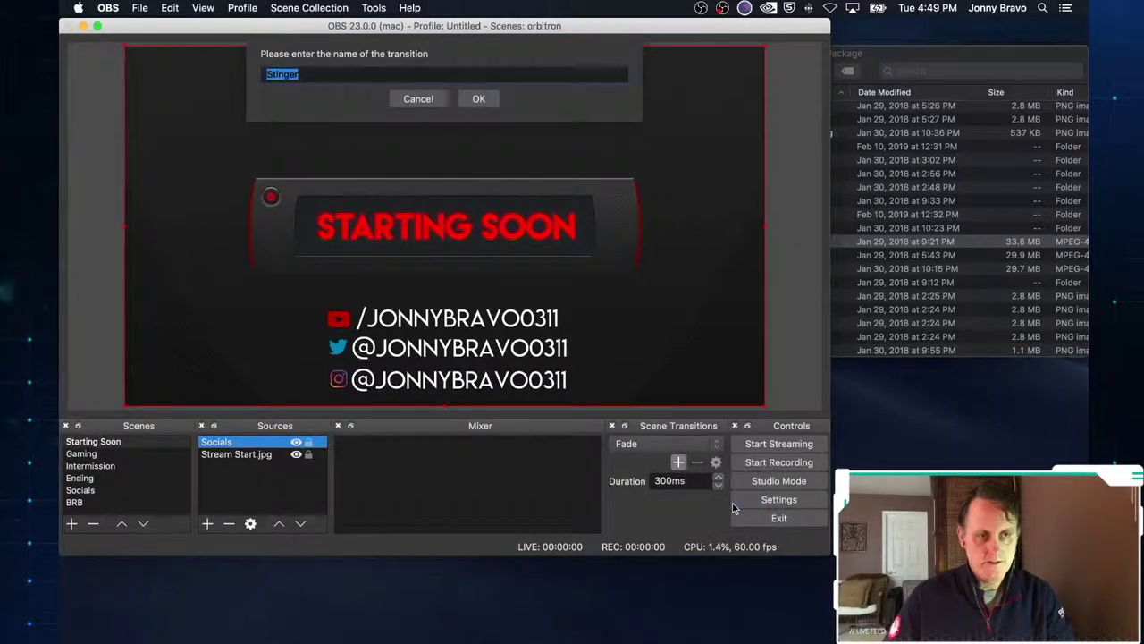
pyautogui.click(480, 101)
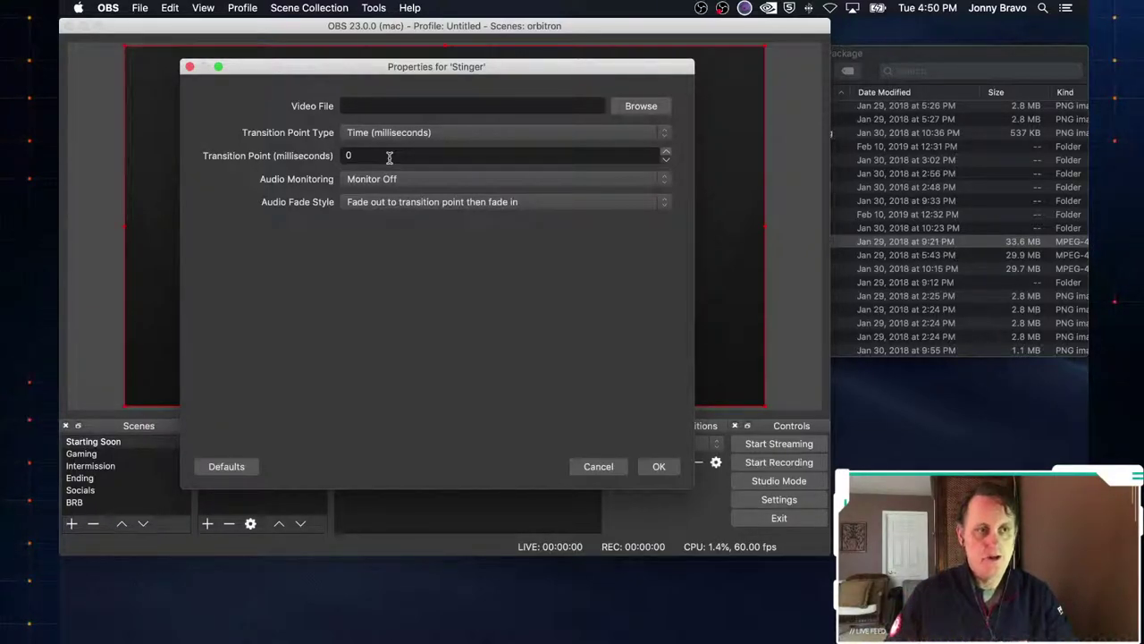
pyautogui.click(596, 465)
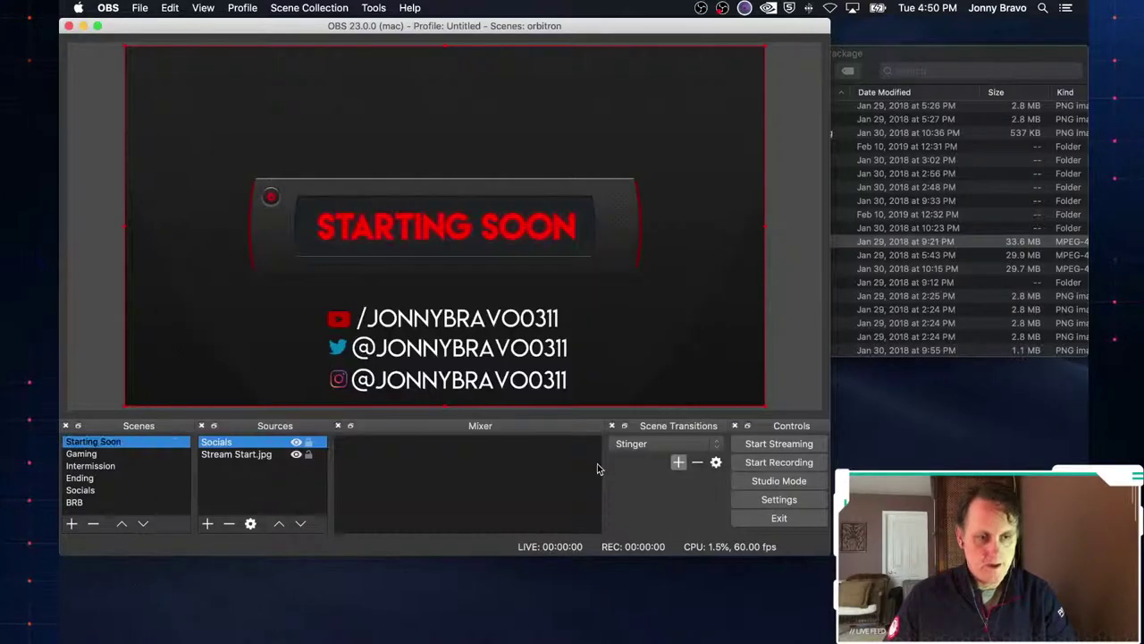
pyautogui.click(697, 461)
pyautogui.click(539, 303)
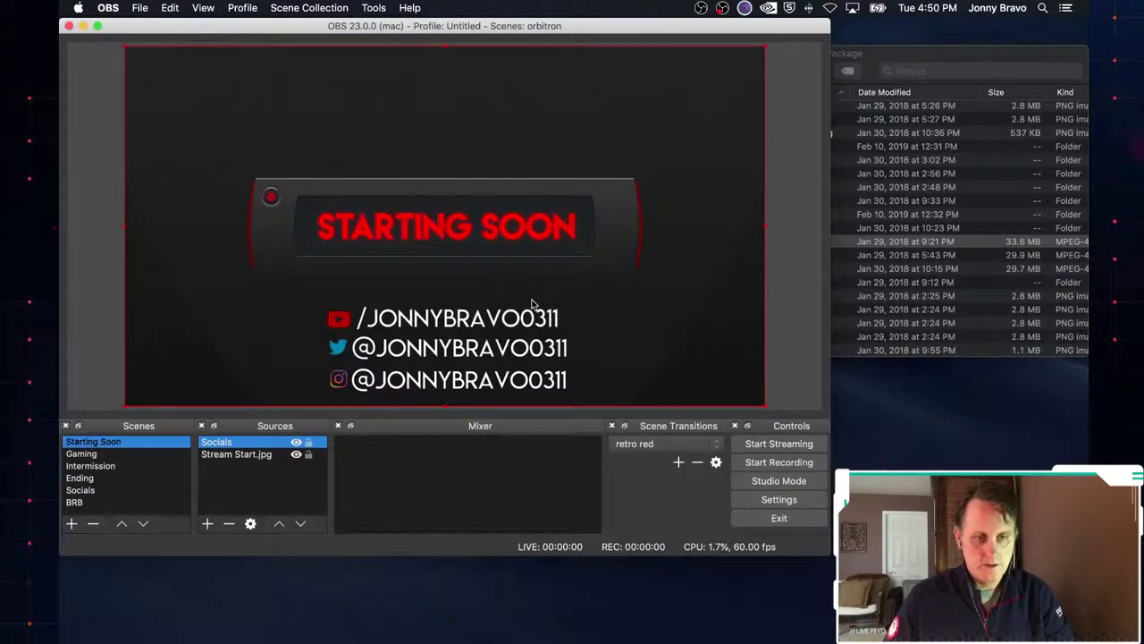
# - View the retro red transition's properties and step through stinger_red (Converted).mov in QuickTime Player around the one-second mark to find its transition point
pyautogui.click(716, 462)
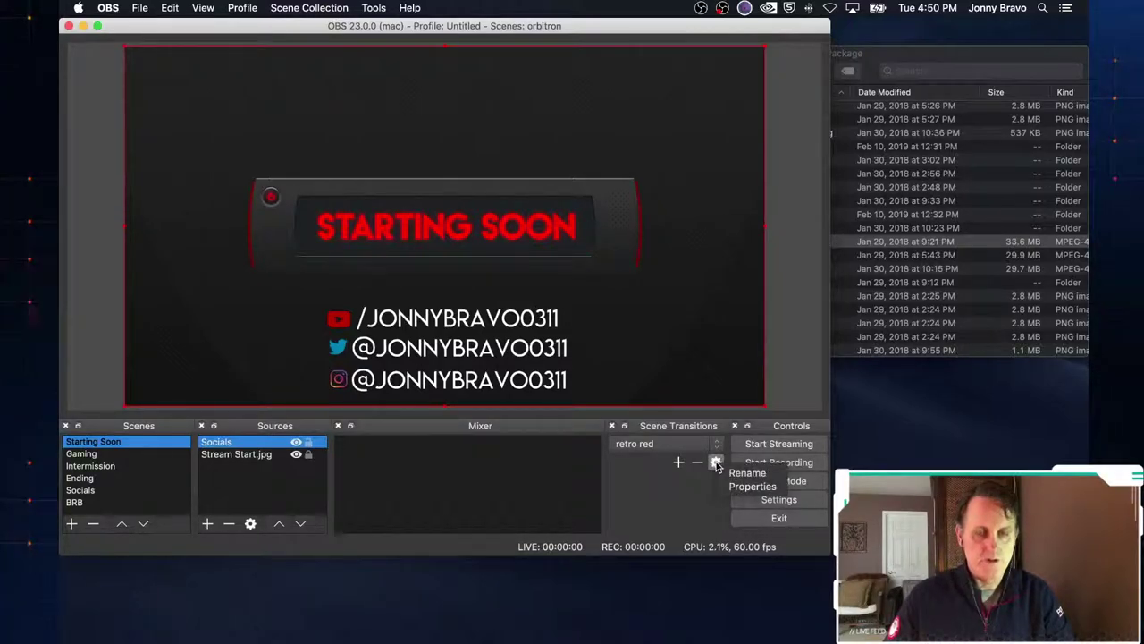
pyautogui.click(751, 487)
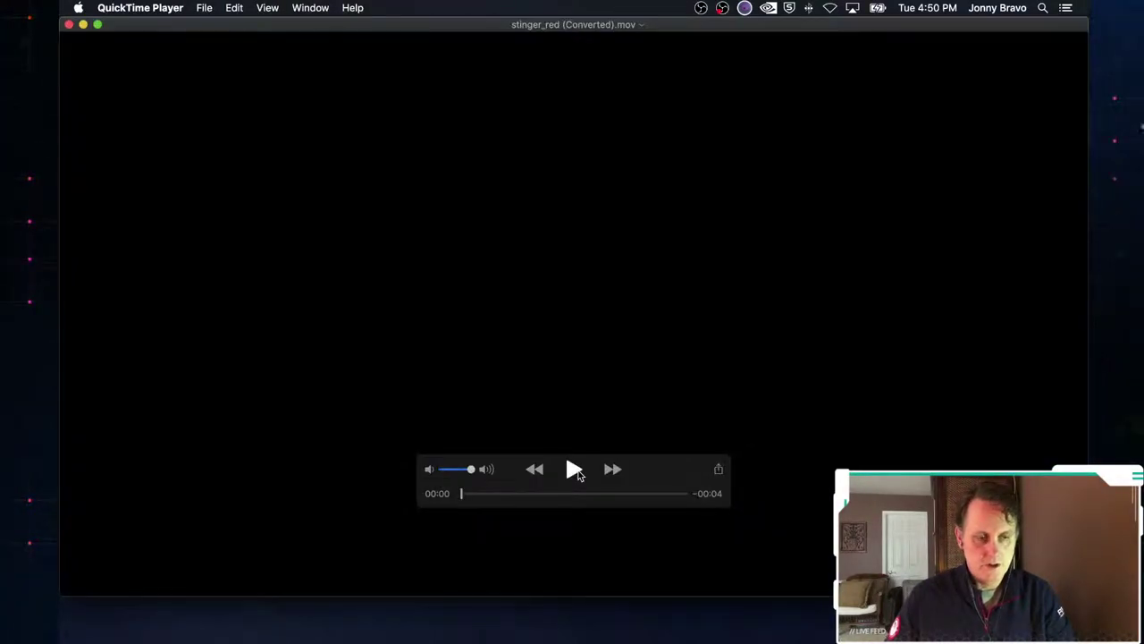
pyautogui.click(574, 469)
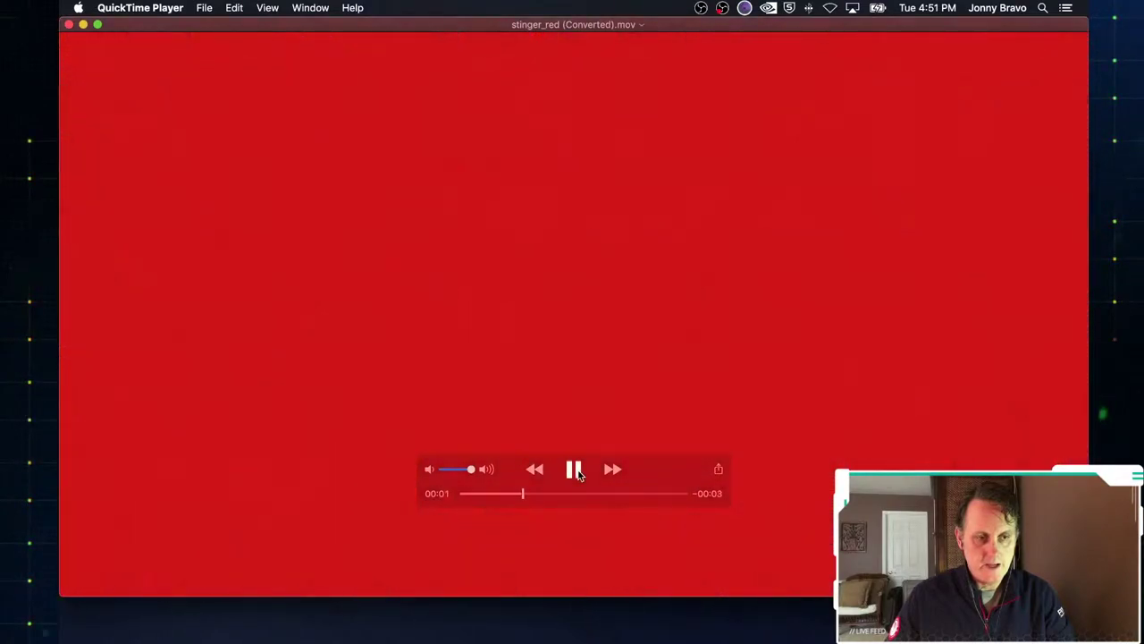
pyautogui.click(574, 469)
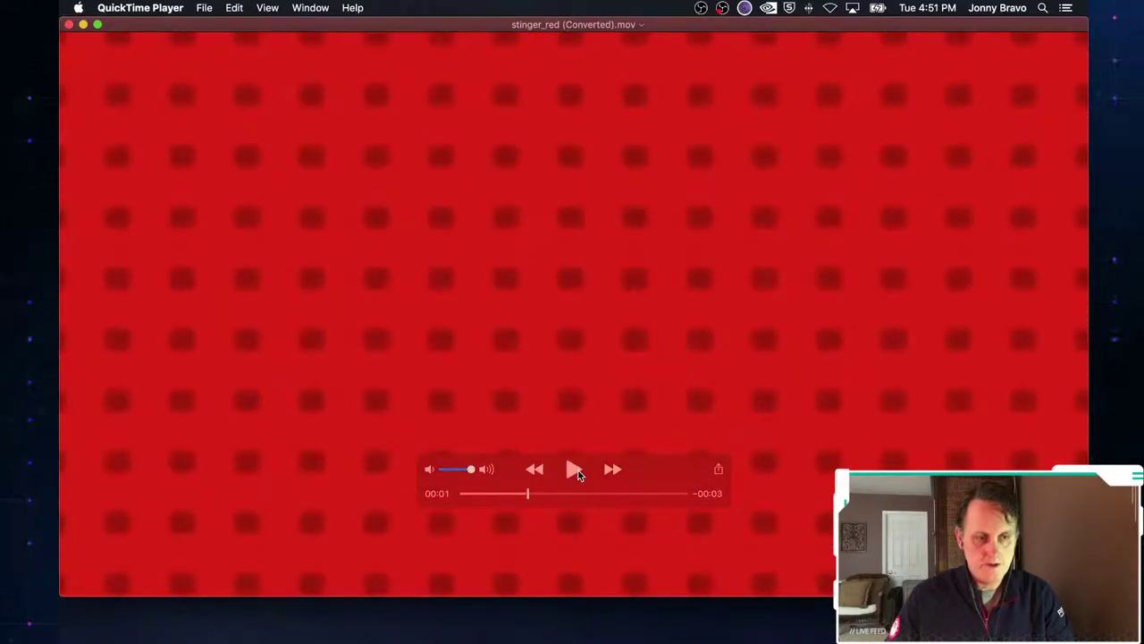
pyautogui.press('Left')
pyautogui.press('Left')
pyautogui.press('Left')
pyautogui.press('Left')
pyautogui.press('Left')
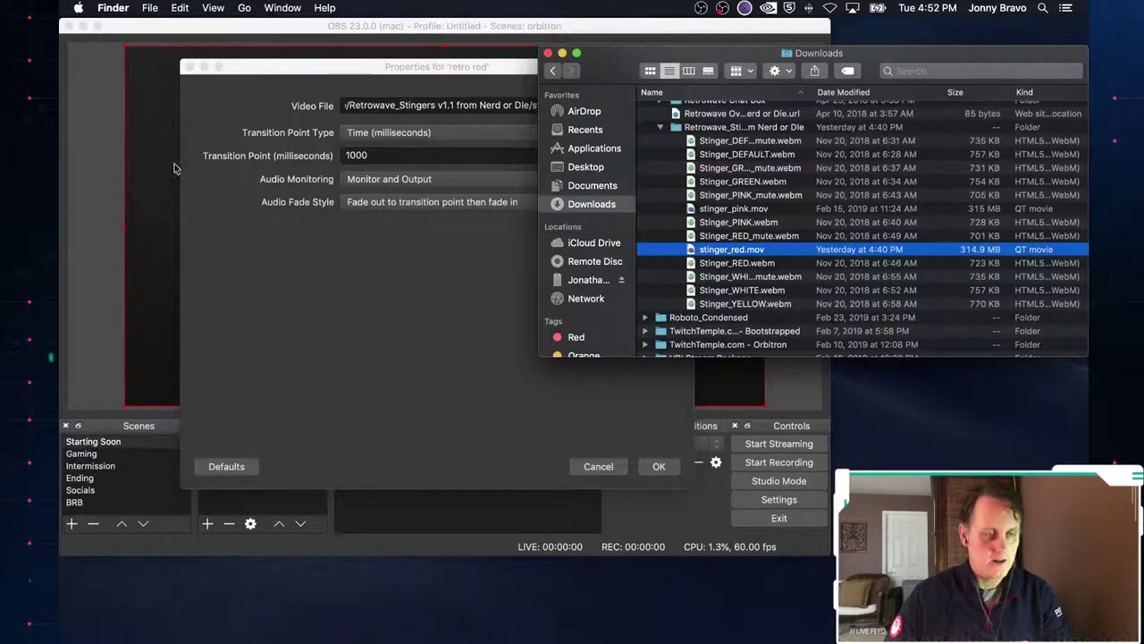
# - Return to OBS, try the retro red transition by switching to the Gaming scene, and select its cam group
pyautogui.click(86, 222)
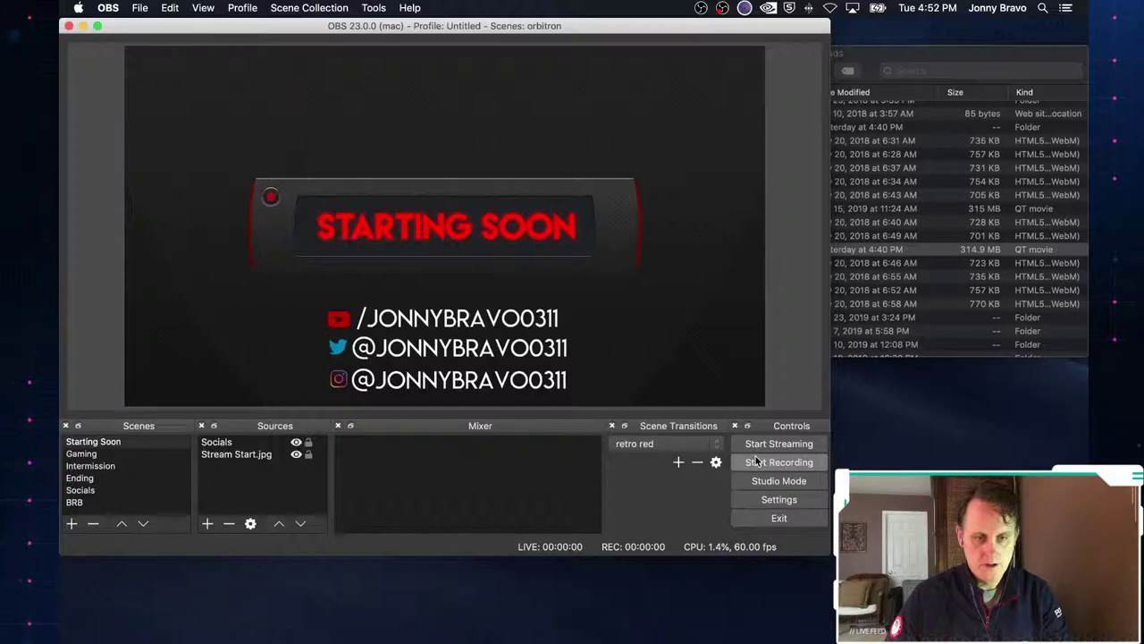
pyautogui.click(82, 455)
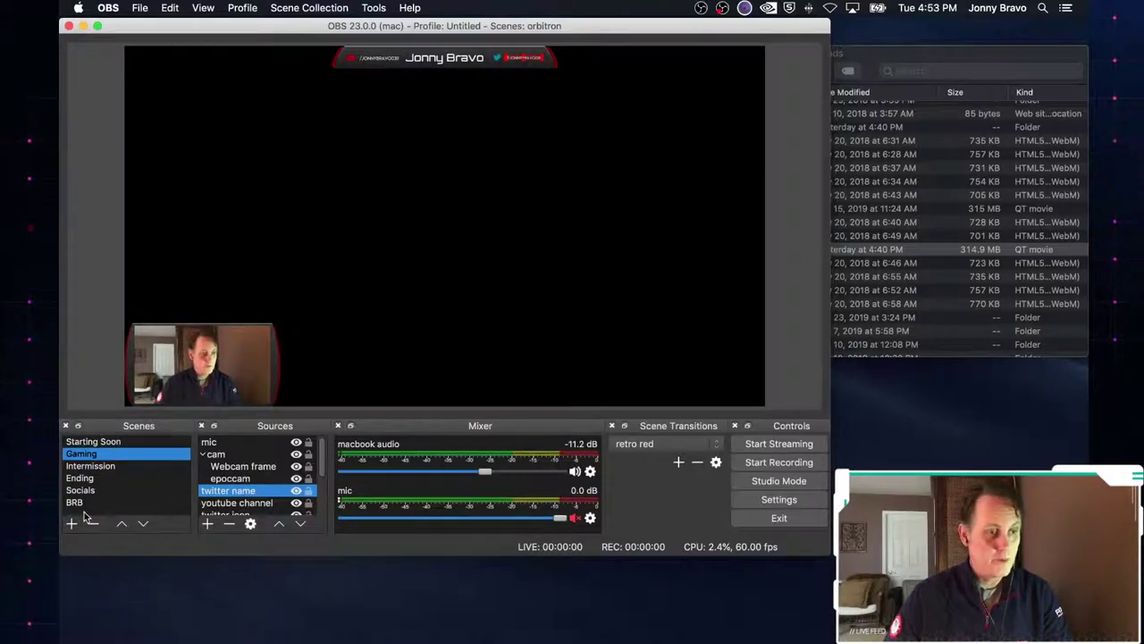
pyautogui.click(215, 455)
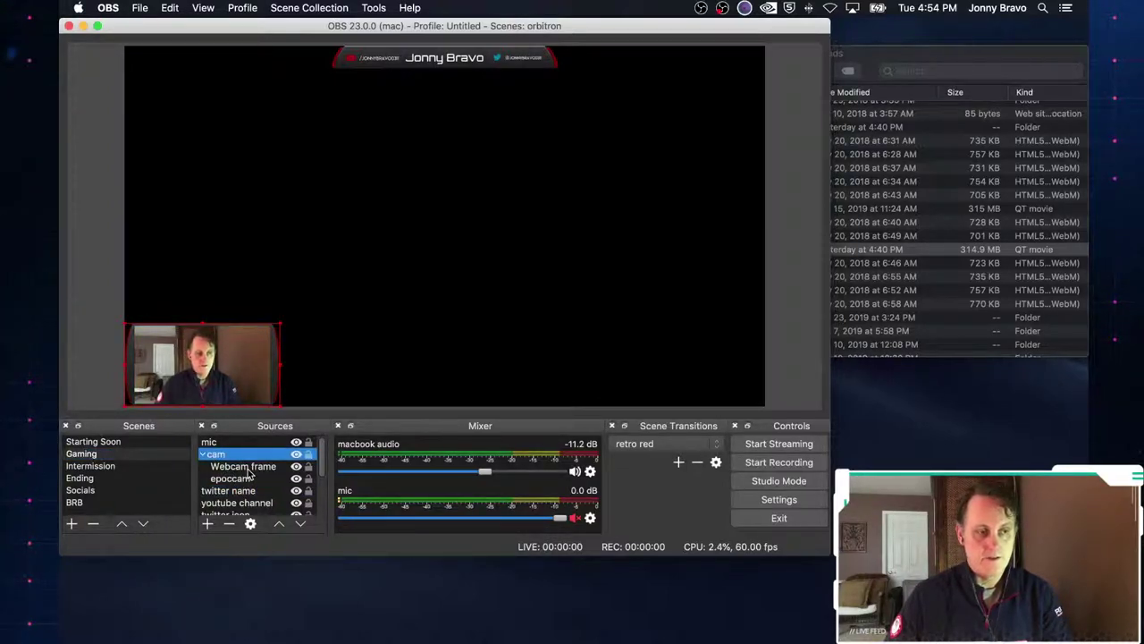